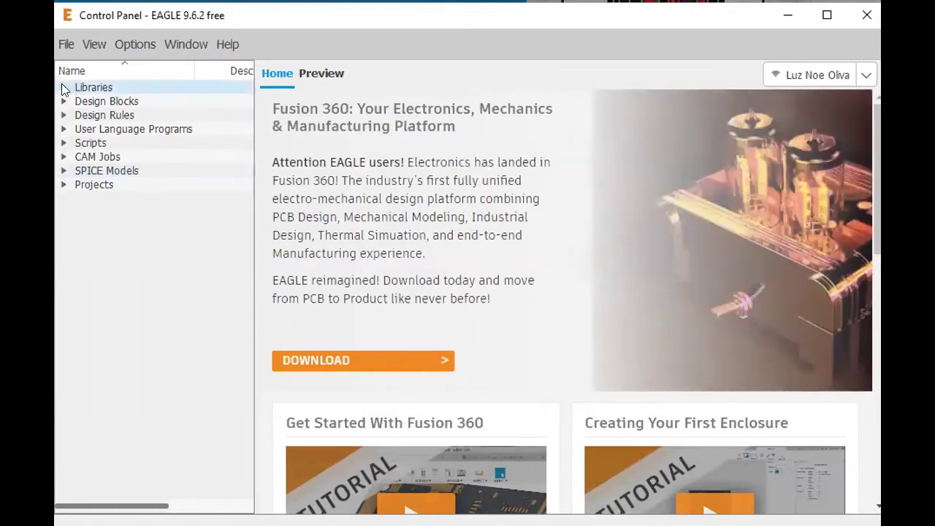
Create a new, empty component library.
left_click(63, 45)
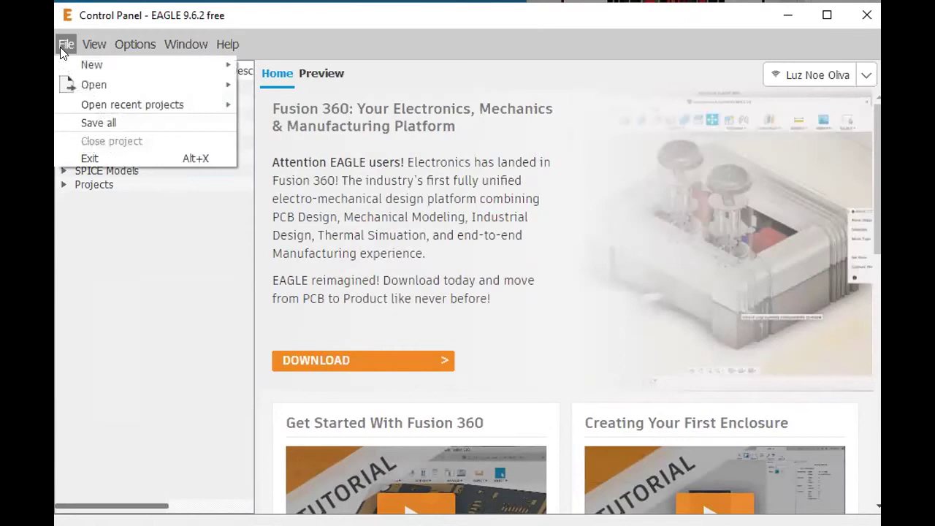
mouse_move(60, 65)
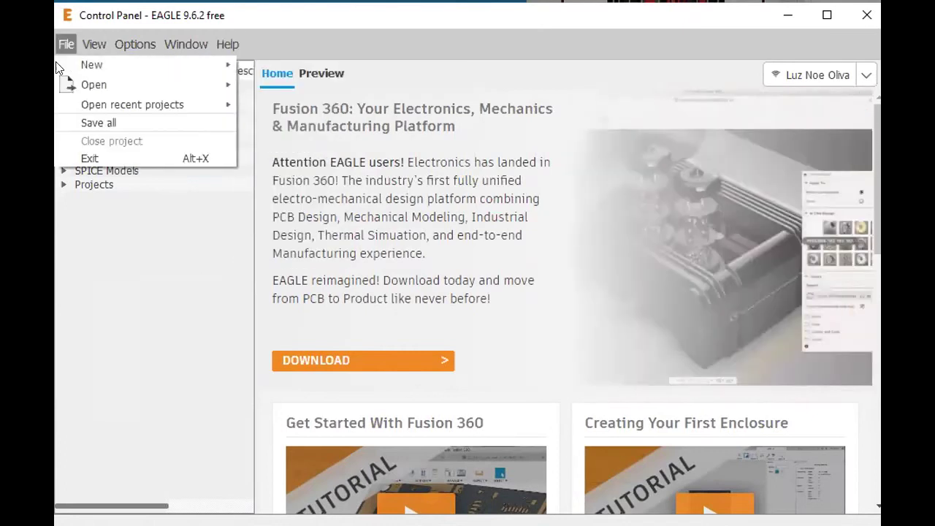
mouse_move(114, 67)
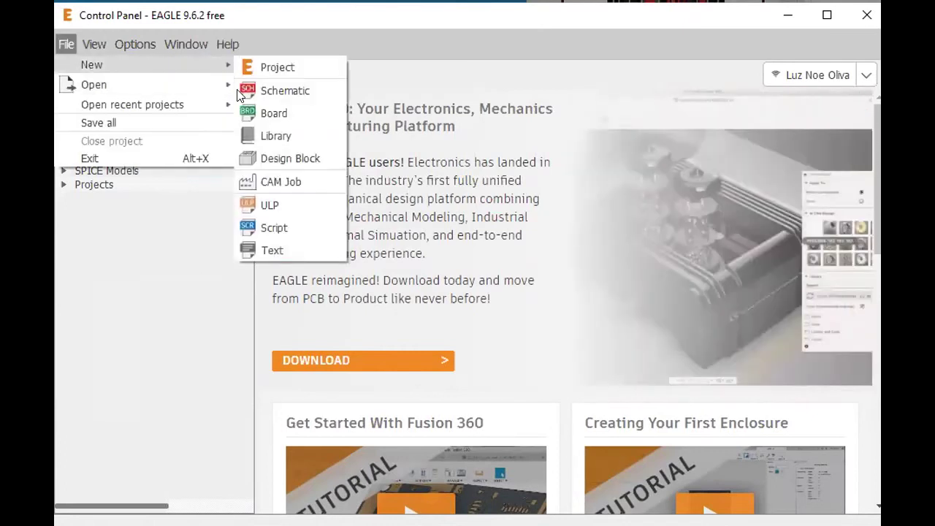
left_click(268, 139)
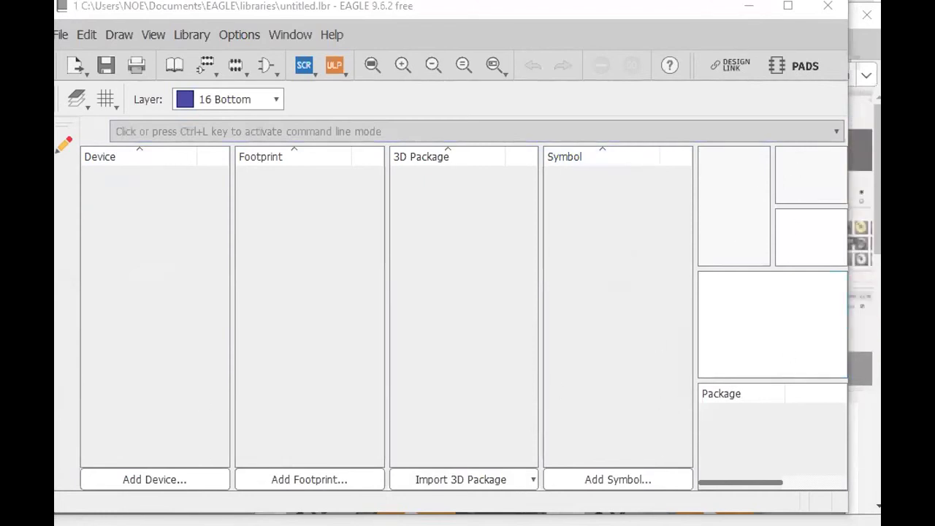
Add a new device named PIC16F_UPIIH to the library.
left_click(146, 480)
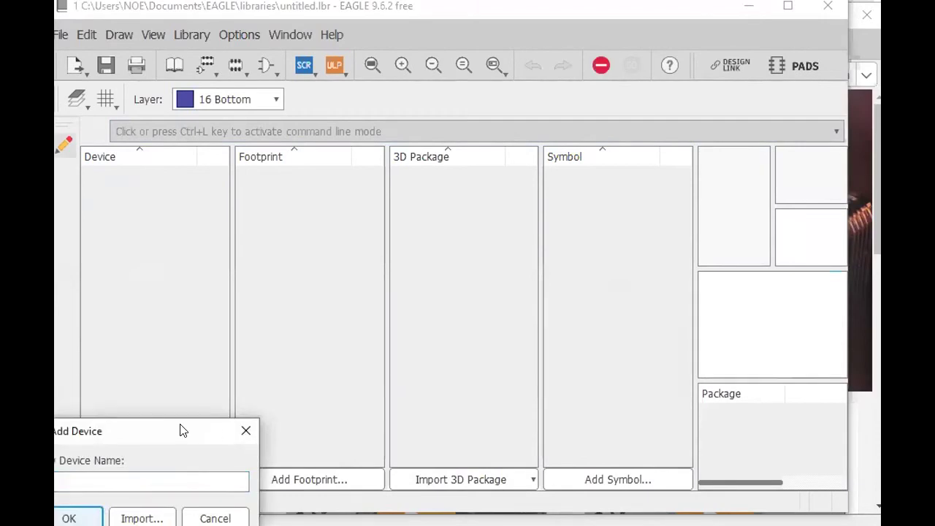
left_click(312, 349)
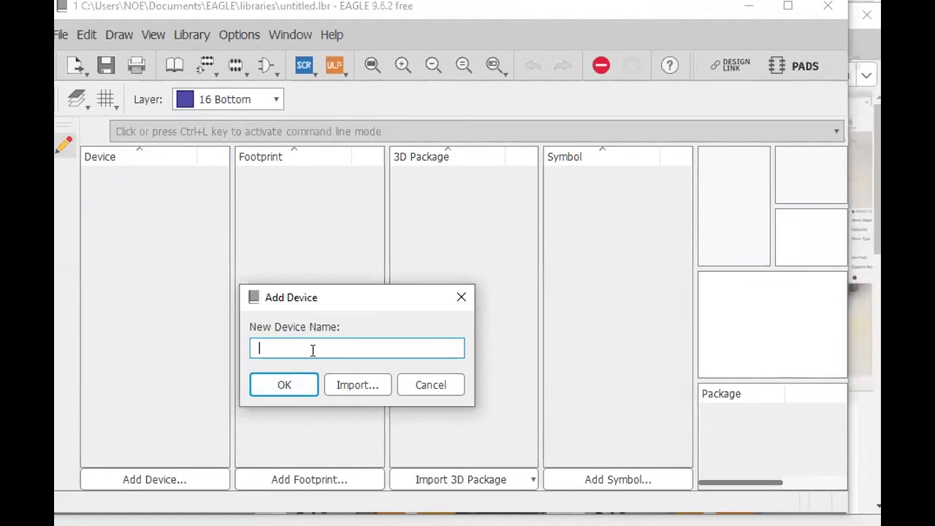
type("PIC16")
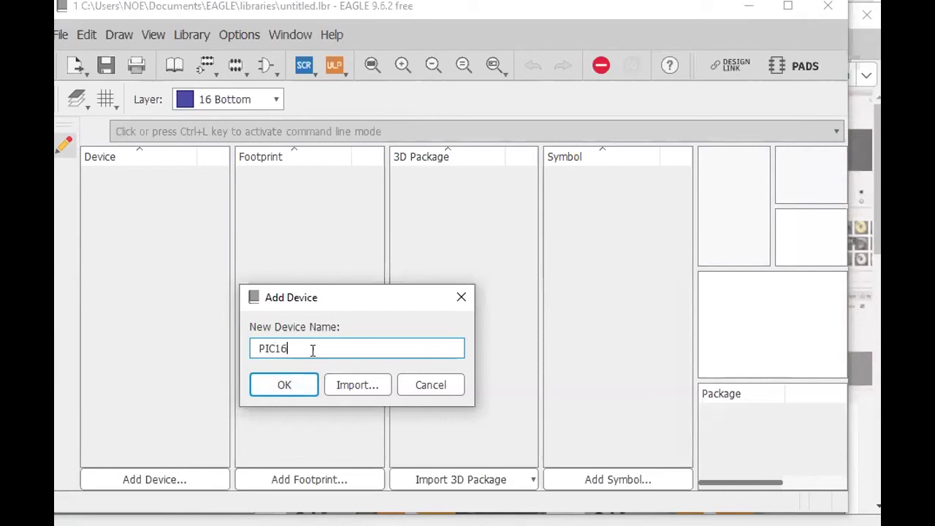
type("F_")
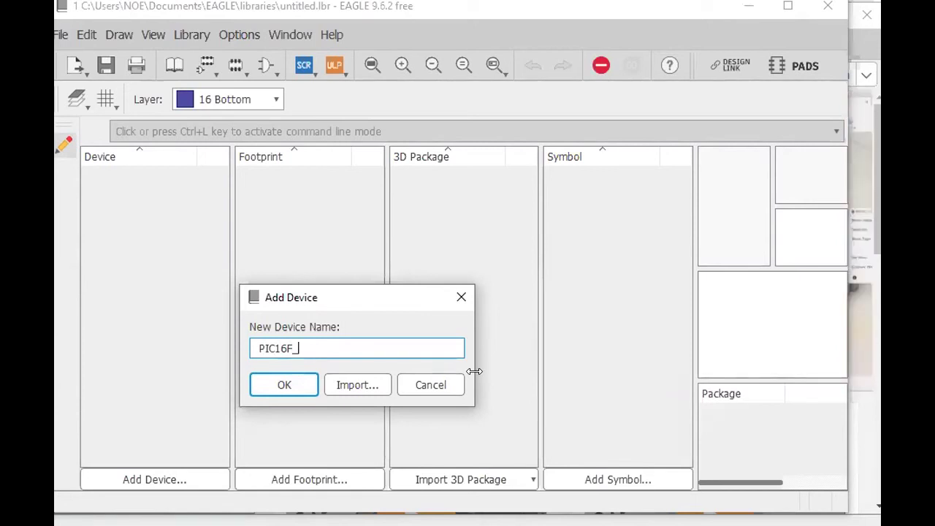
type("PIIH")
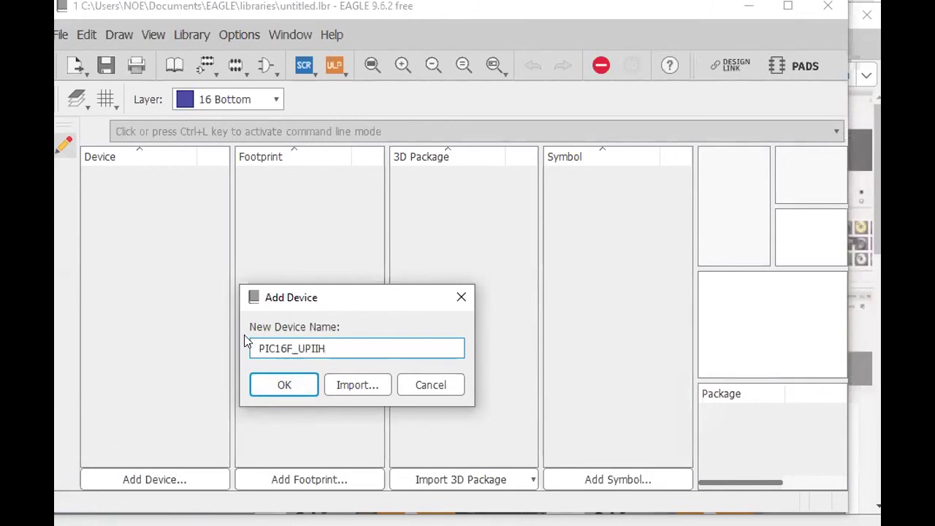
left_click(271, 389)
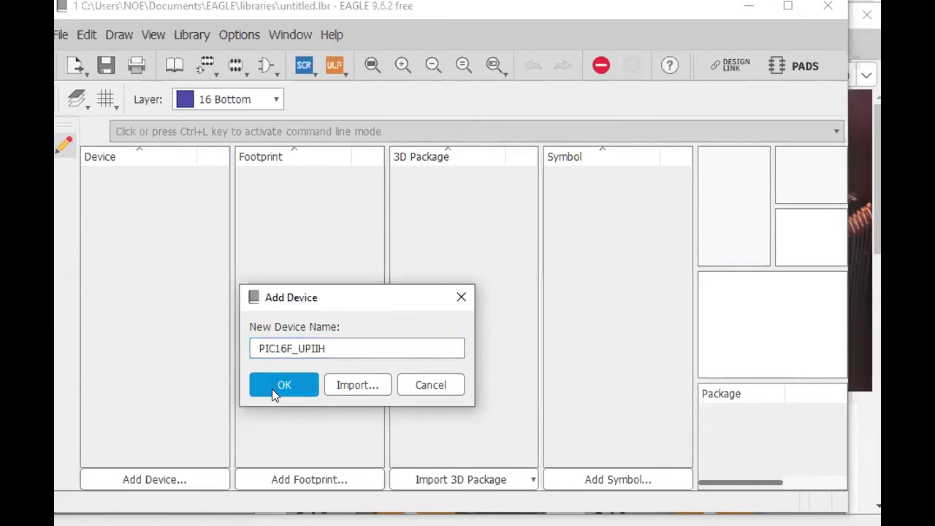
left_click(257, 423)
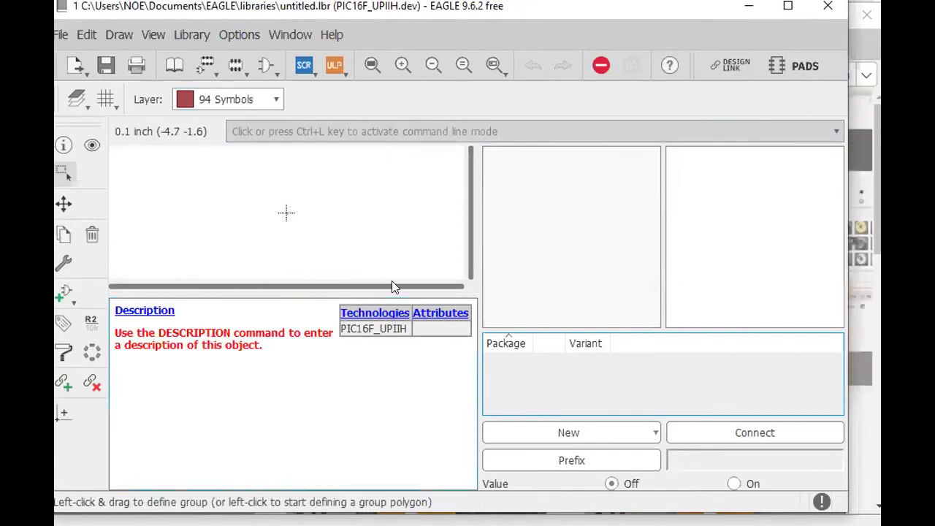
Return to the library's contents overview and add a new symbol named PIC16F1938UPIIH.
left_click(166, 70)
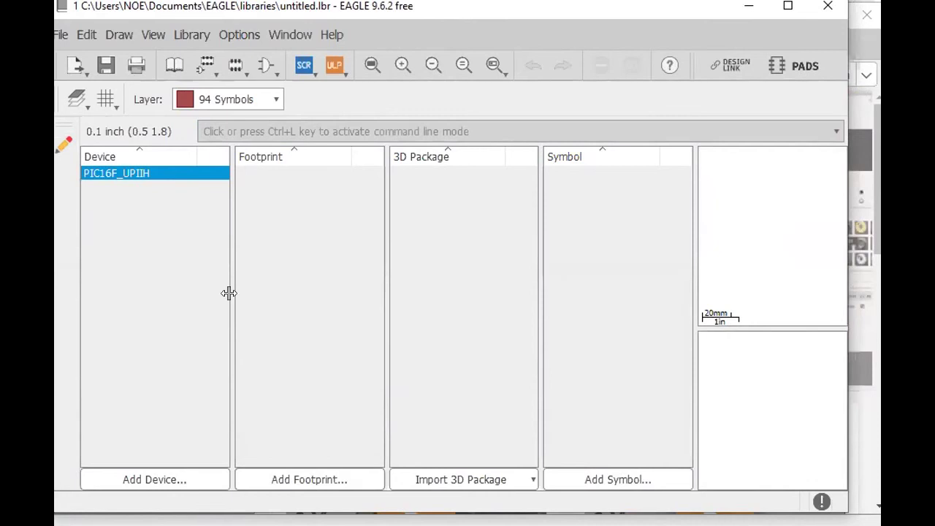
left_click(605, 480)
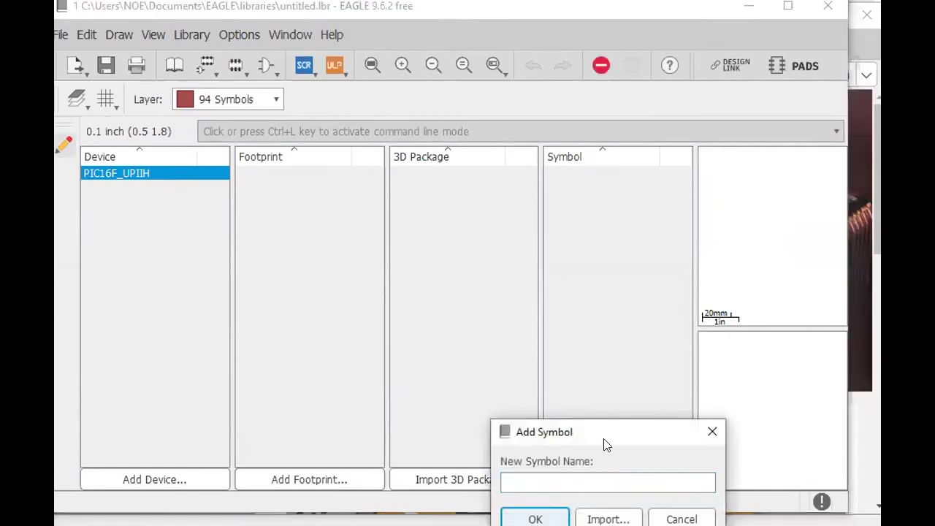
left_click(477, 234)
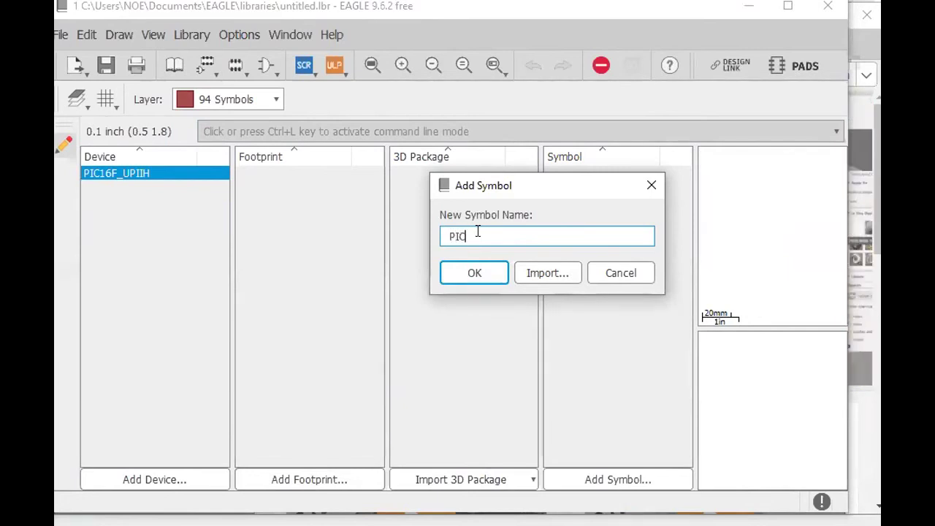
type("1")
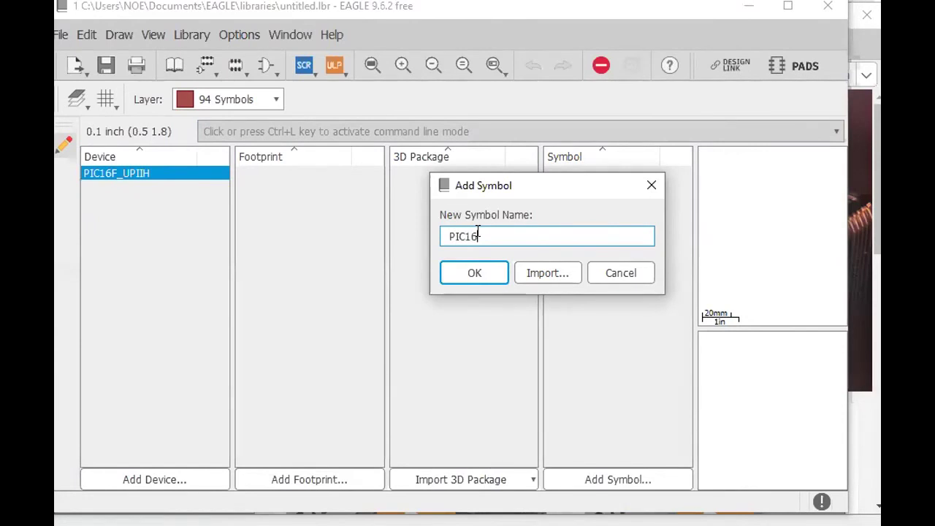
type("6F")
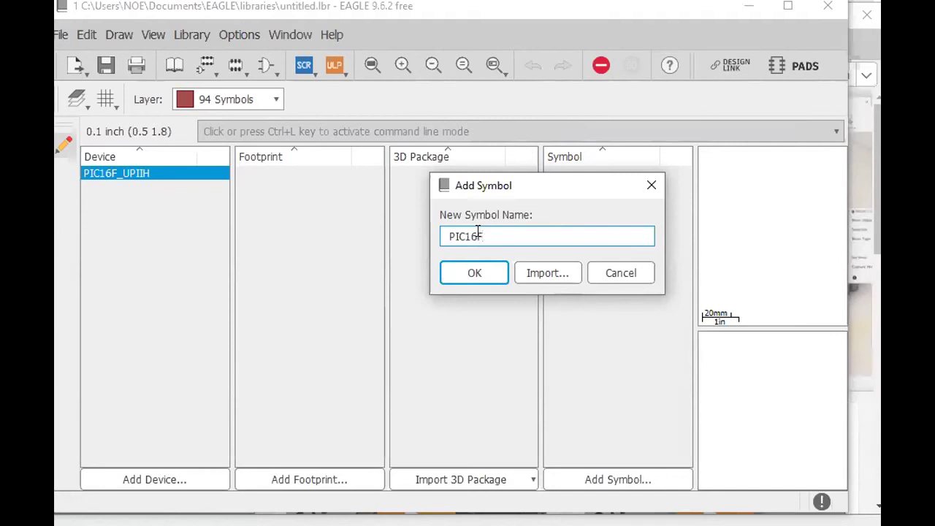
type("1938")
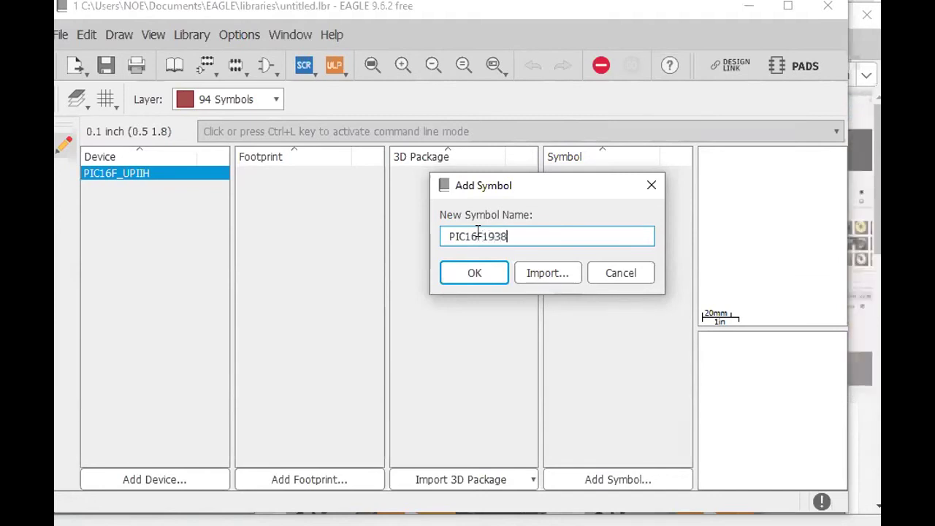
type("UPIIH")
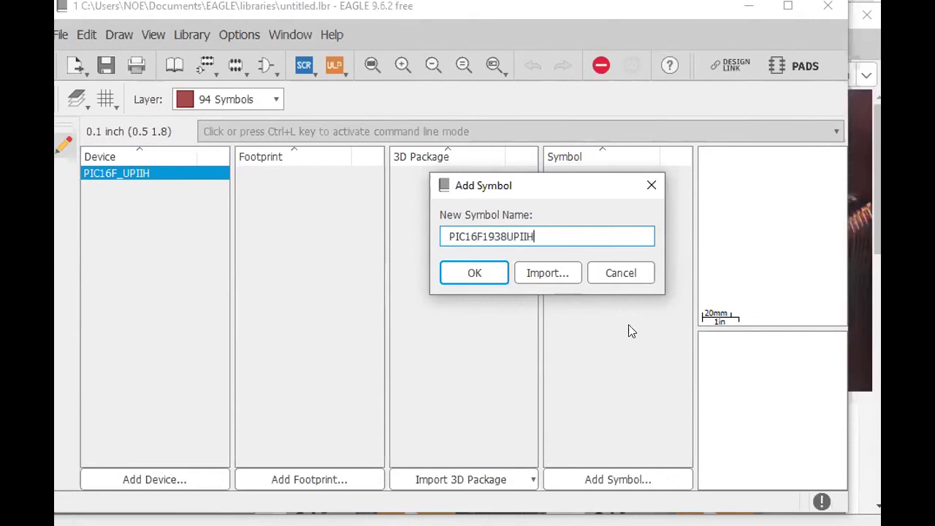
left_click(475, 269)
left_click(476, 301)
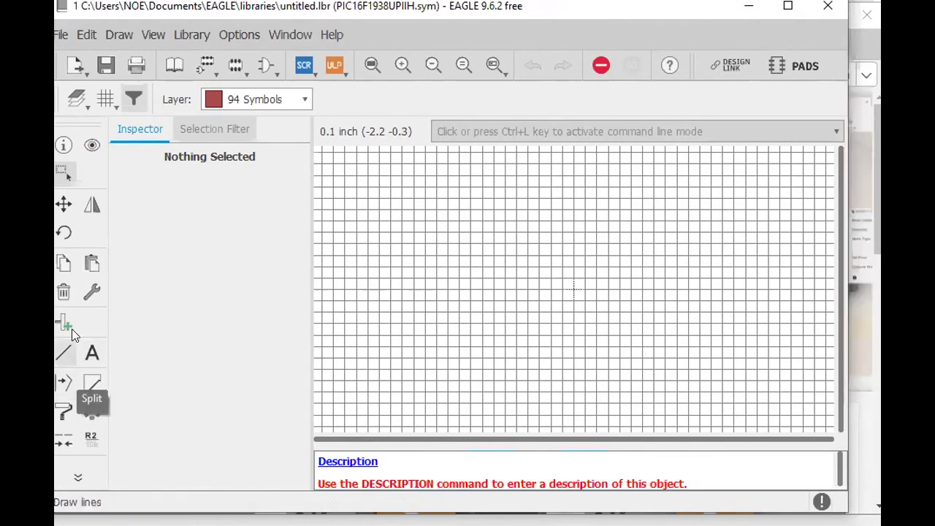
Draw a closed square body outline about 1.5 inches per side around the symbol's origin, on layer 94 Symbols.
left_click(64, 354)
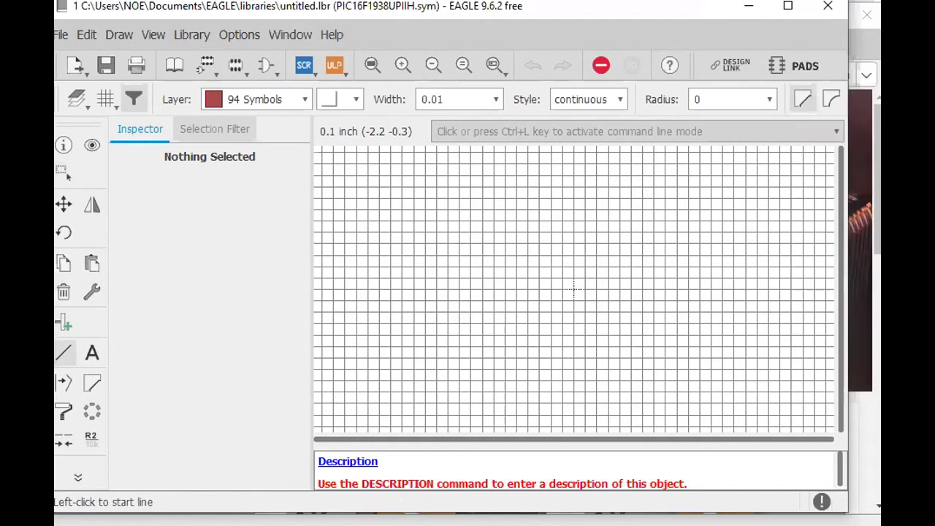
left_click(472, 186)
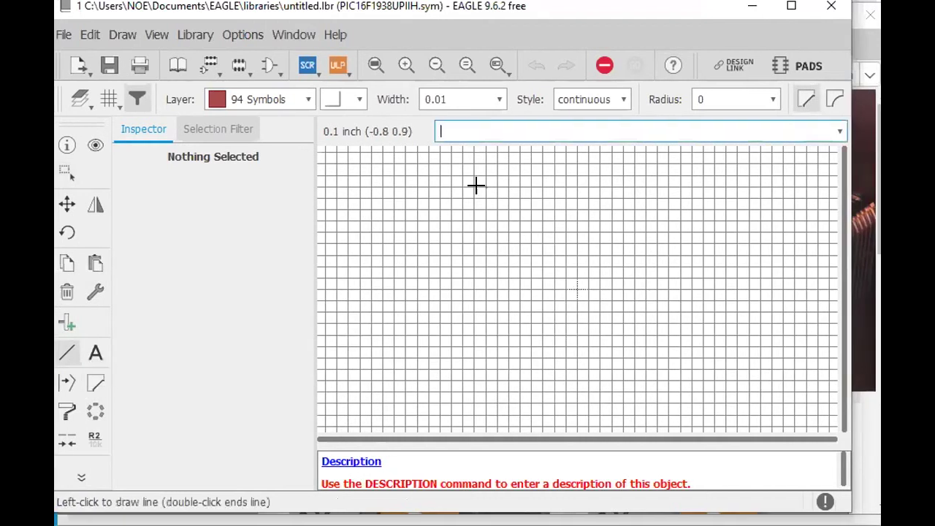
left_click(654, 358)
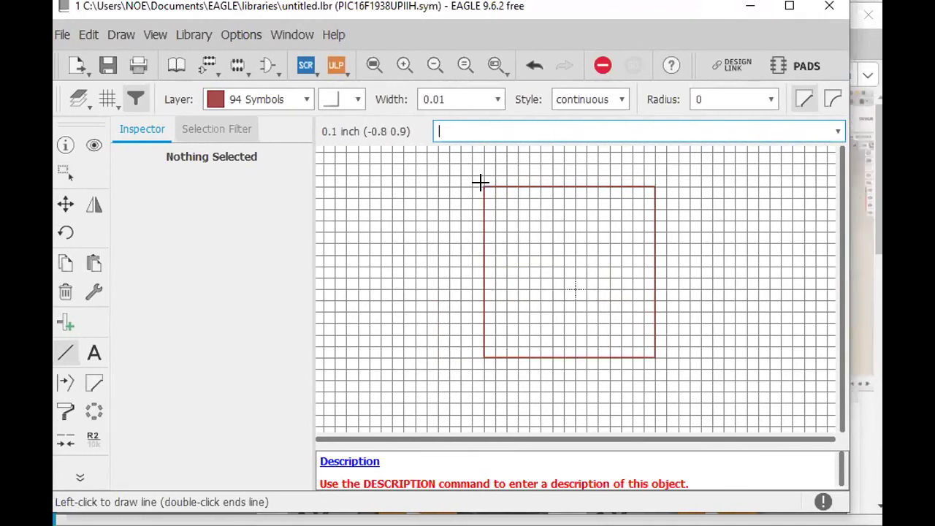
left_click(482, 182)
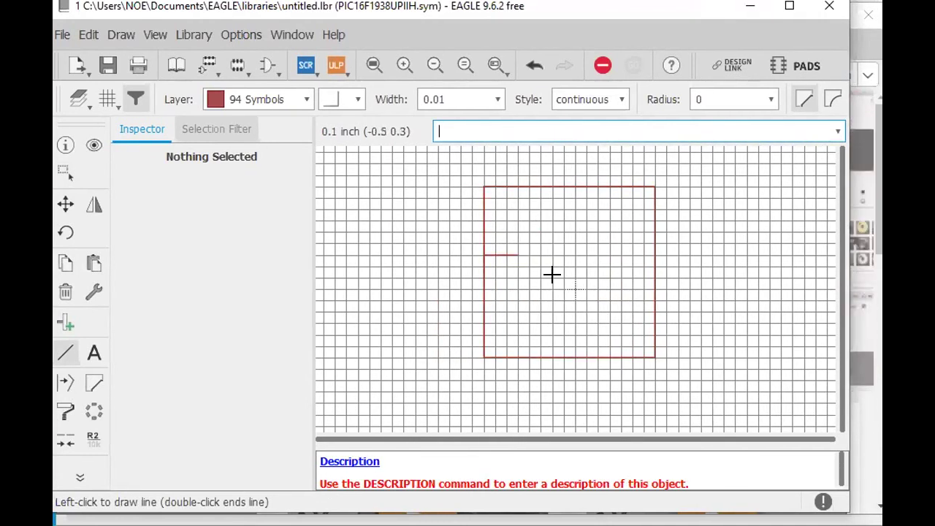
key("Escape")
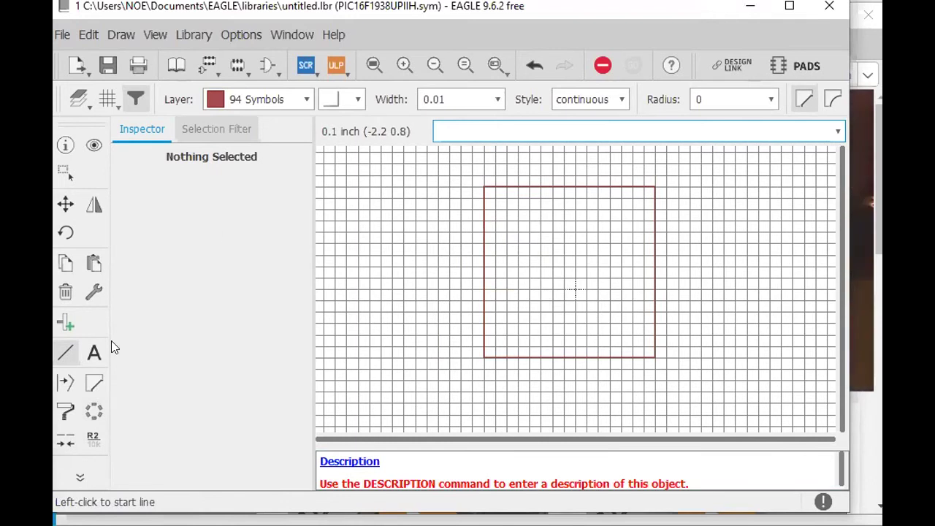
Place the text "pic" inside the square outline, near the middle of its upper edge.
left_click(97, 354)
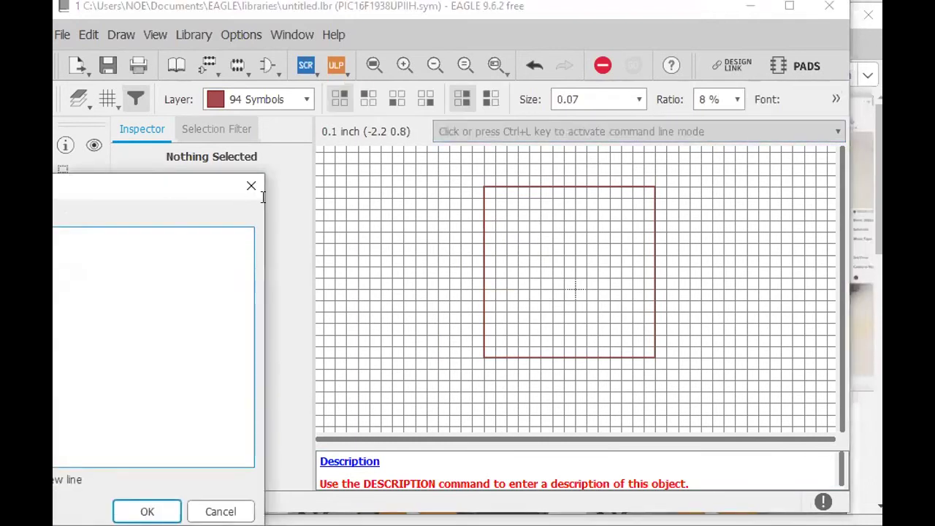
type("pic")
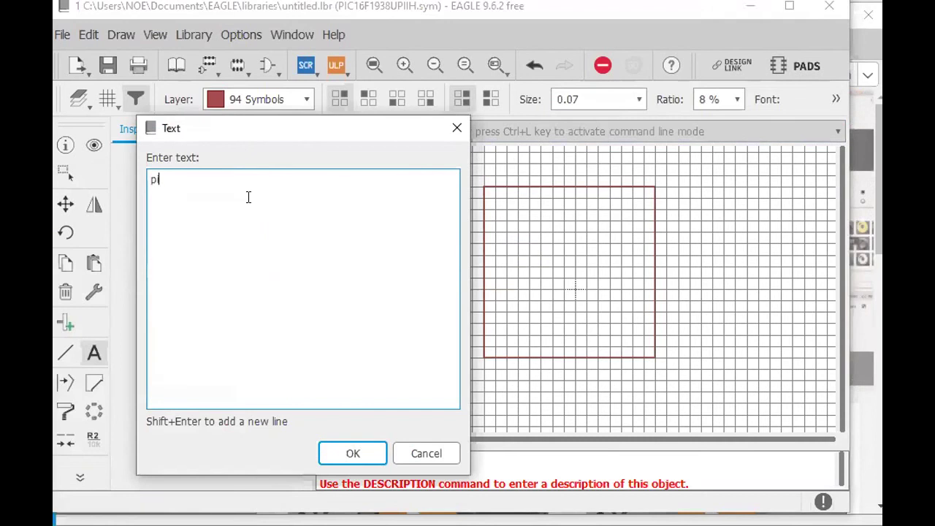
left_click(339, 447)
left_click(551, 209)
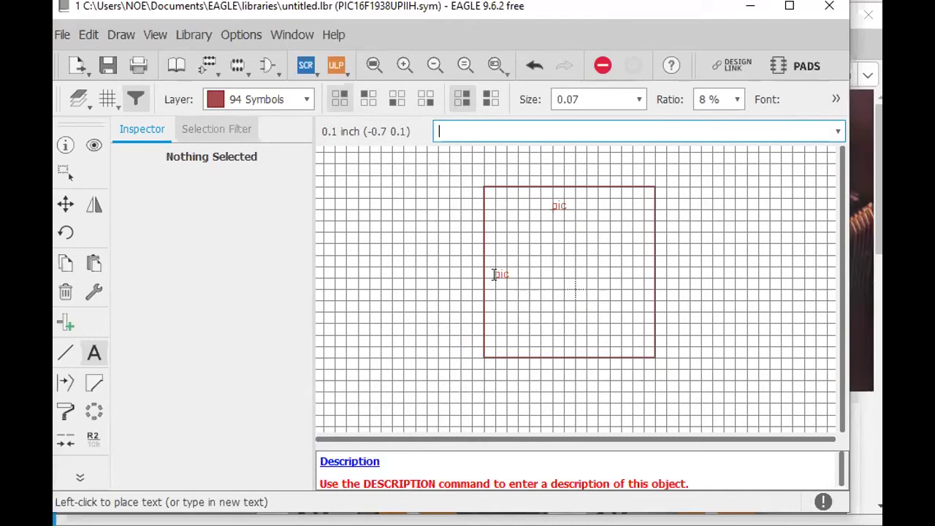
key("Escape")
left_click(618, 434)
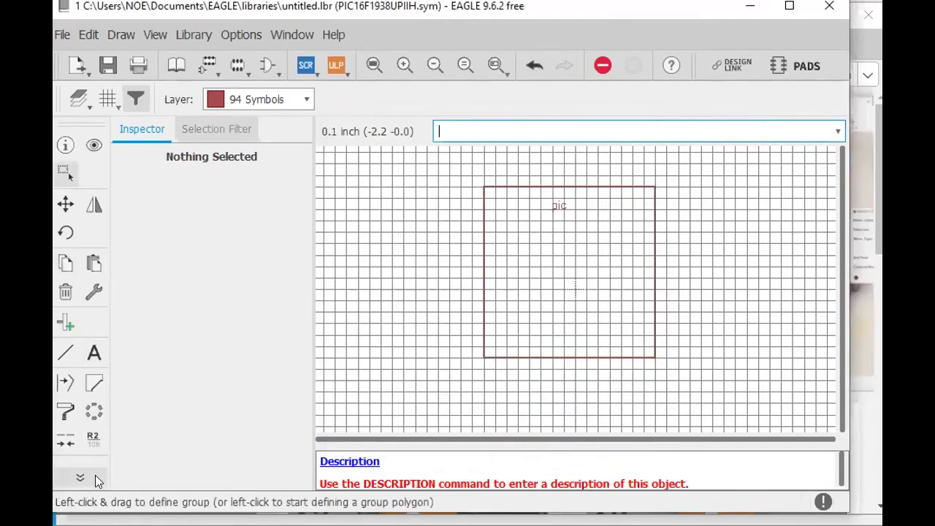
Place eight pins along the outline's left edge, in two groups of four at 0.1 inch spacing with a gap between the groups.
left_click(65, 353)
left_click(63, 318)
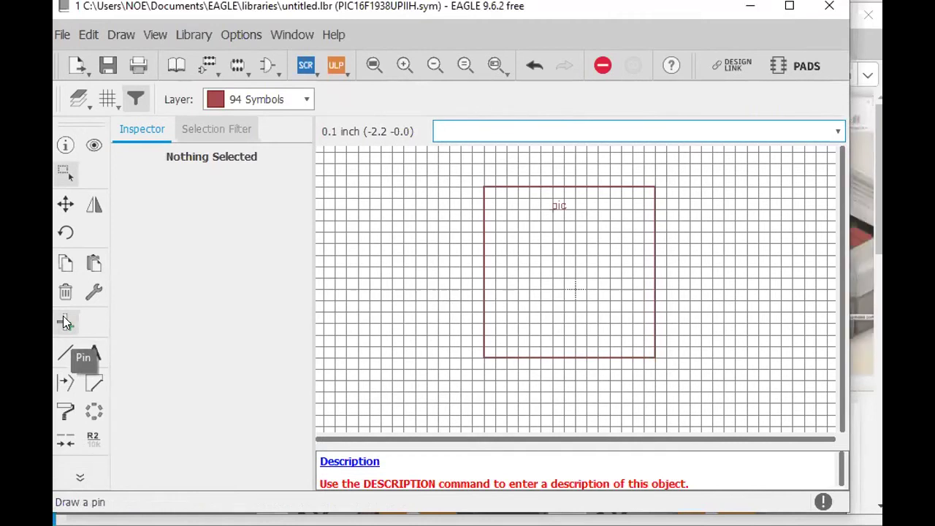
scroll(464, 211, "up", 2)
left_click(454, 206)
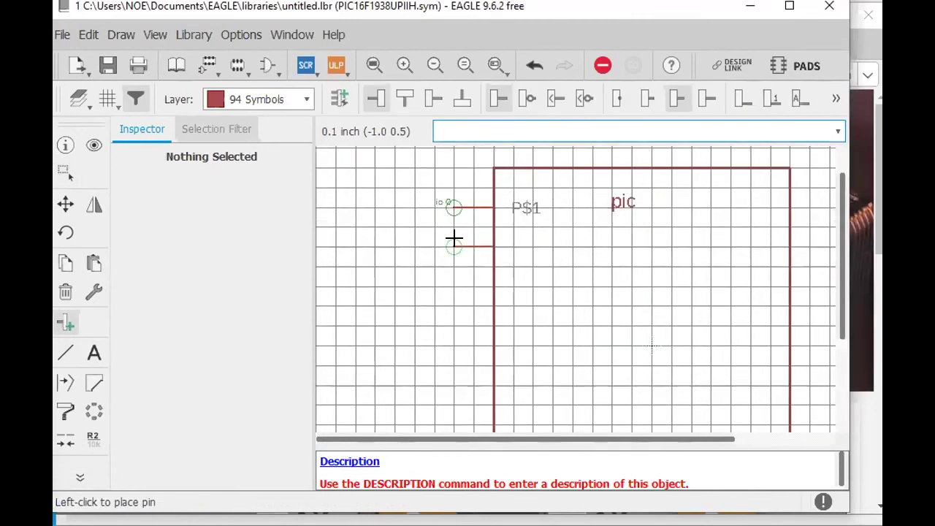
left_click(454, 226)
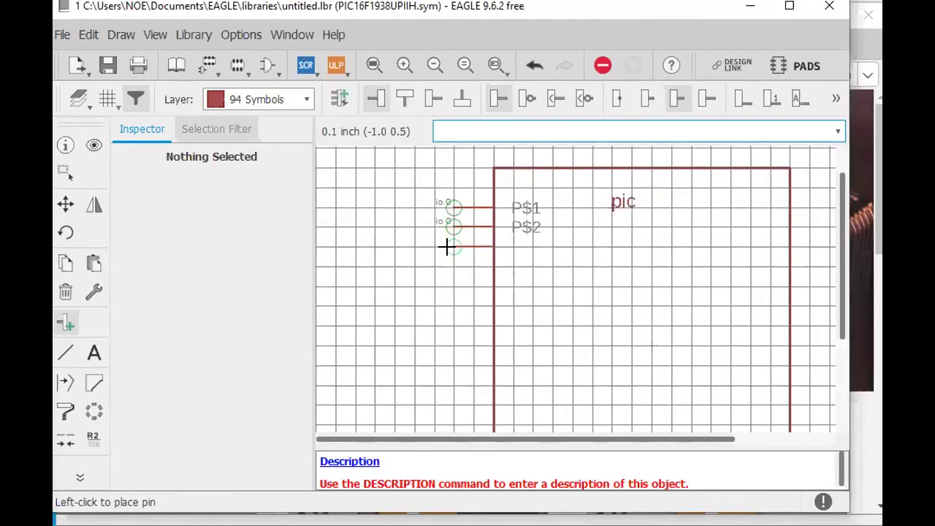
left_click(454, 246)
left_click(453, 266)
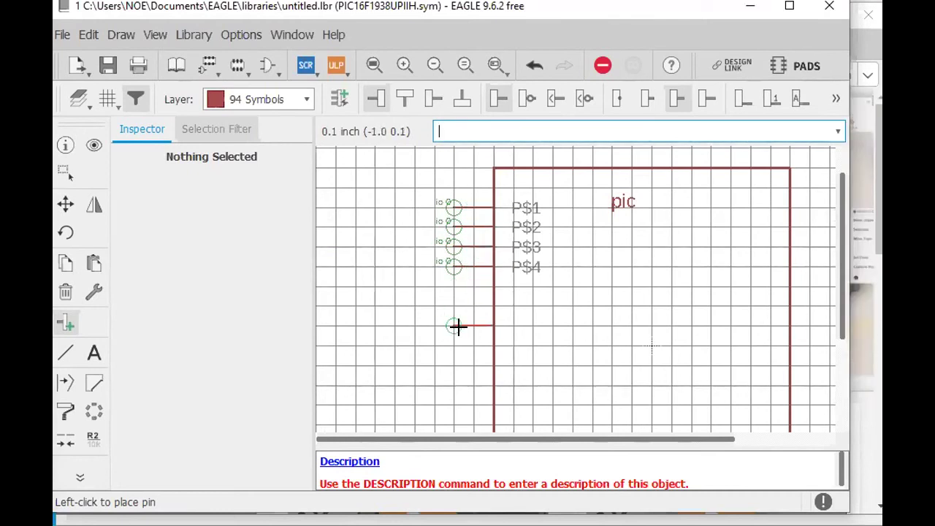
left_click(454, 325)
left_click(453, 345)
left_click(453, 365)
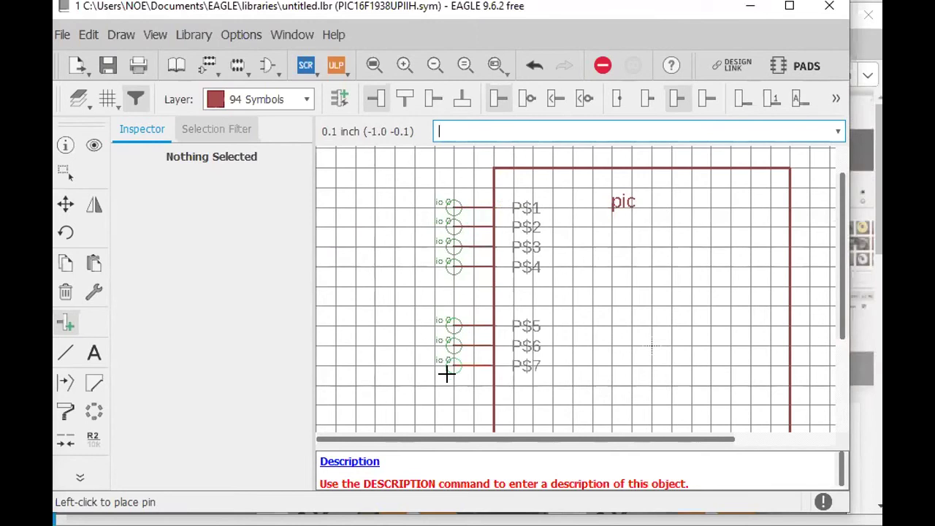
left_click(454, 385)
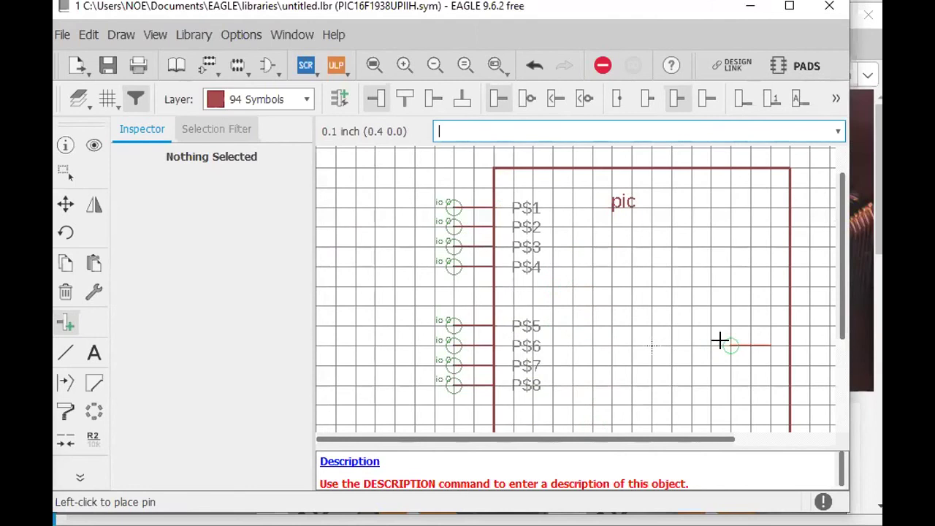
scroll(740, 358, "down", 1)
scroll(741, 369, "down", 1)
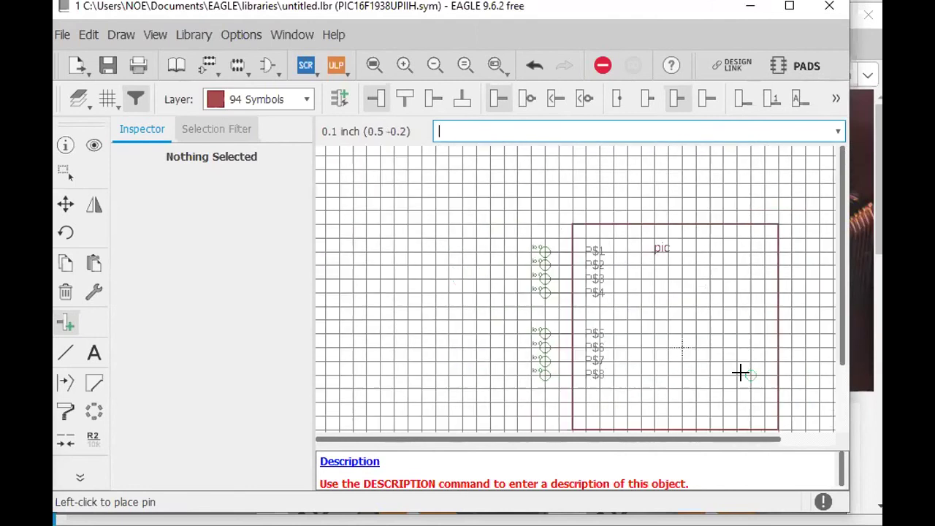
scroll(655, 369, "down", 1)
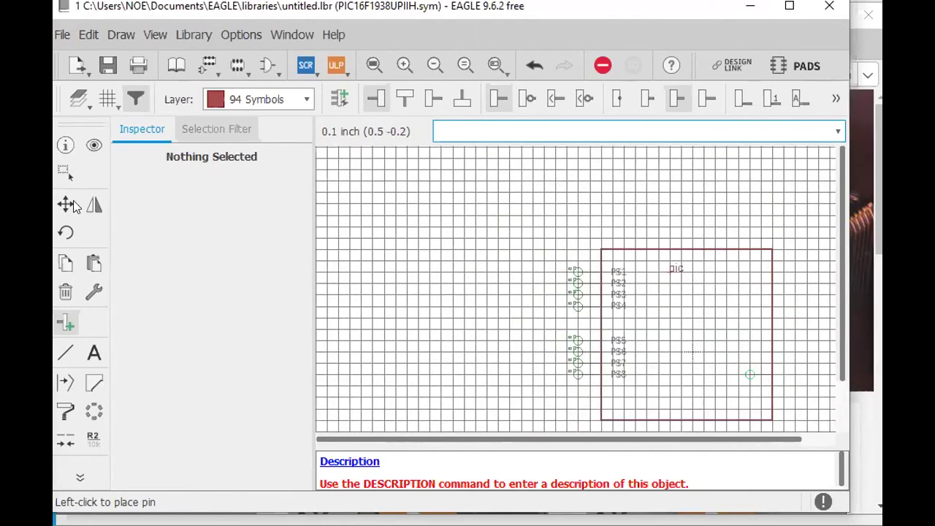
left_click(74, 207)
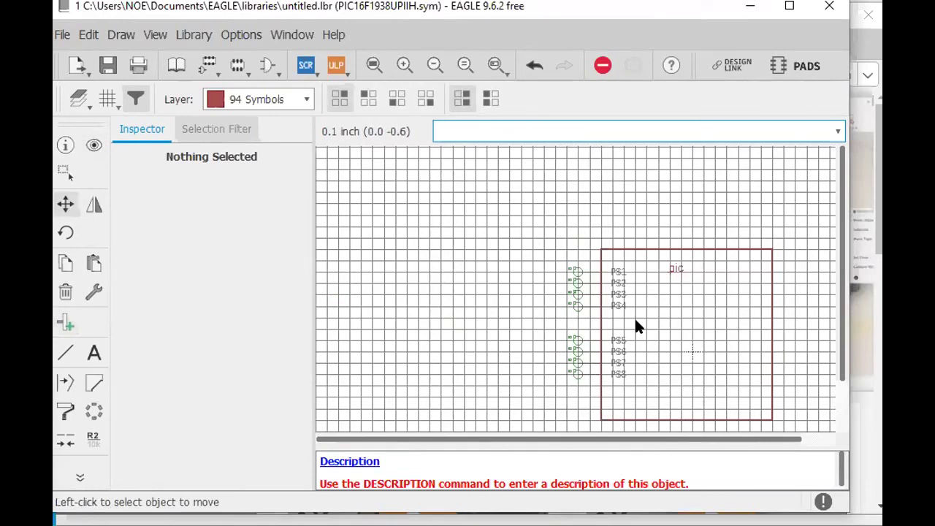
left_click(605, 282)
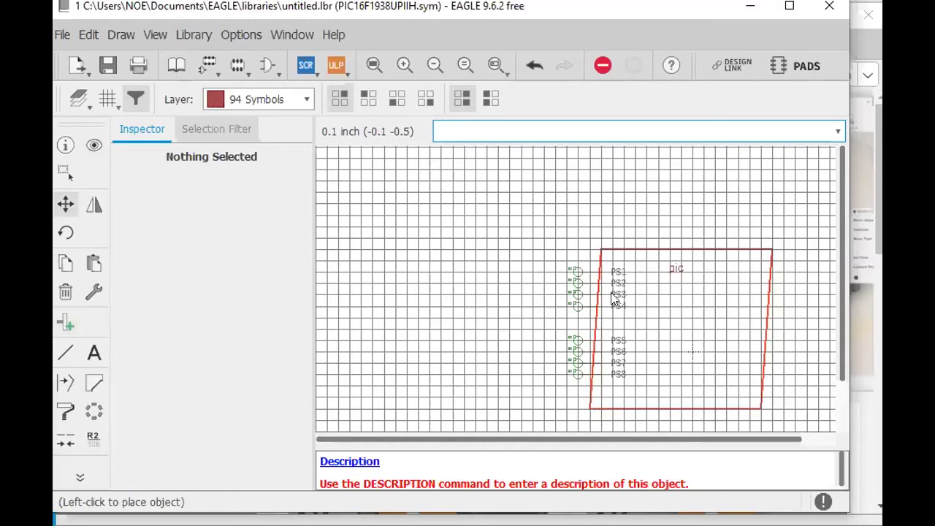
key("Escape")
Place the text "upiih" inside the square outline, just below the "pic" label, on layer 94 Symbols.
scroll(610, 292, "up", 2)
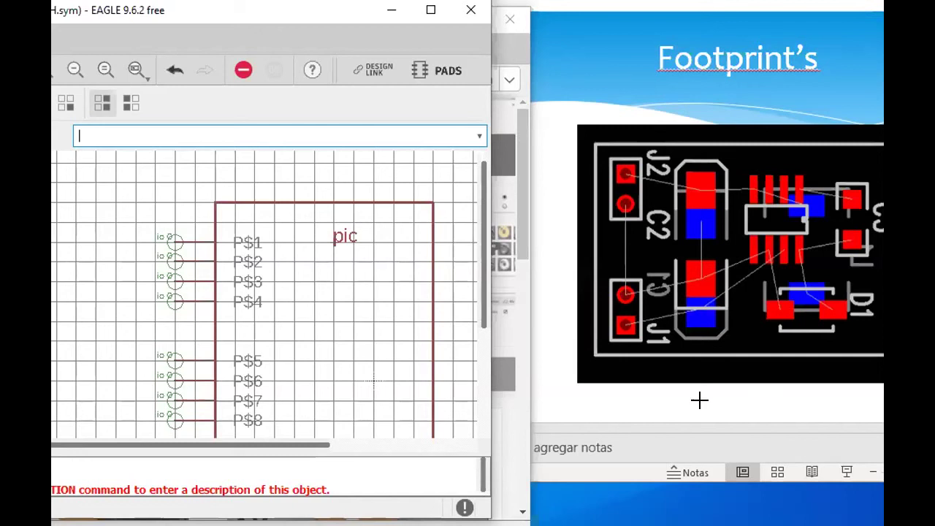
key("super+Up")
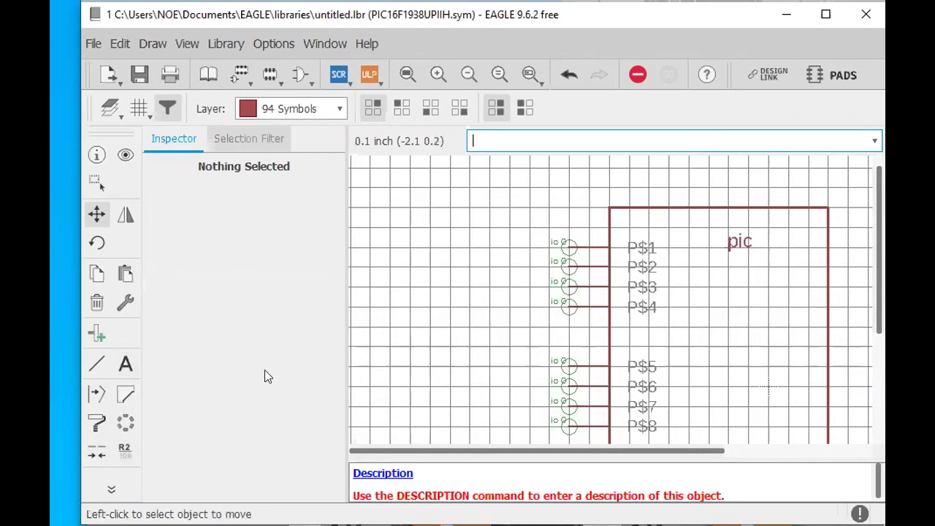
left_click(123, 363)
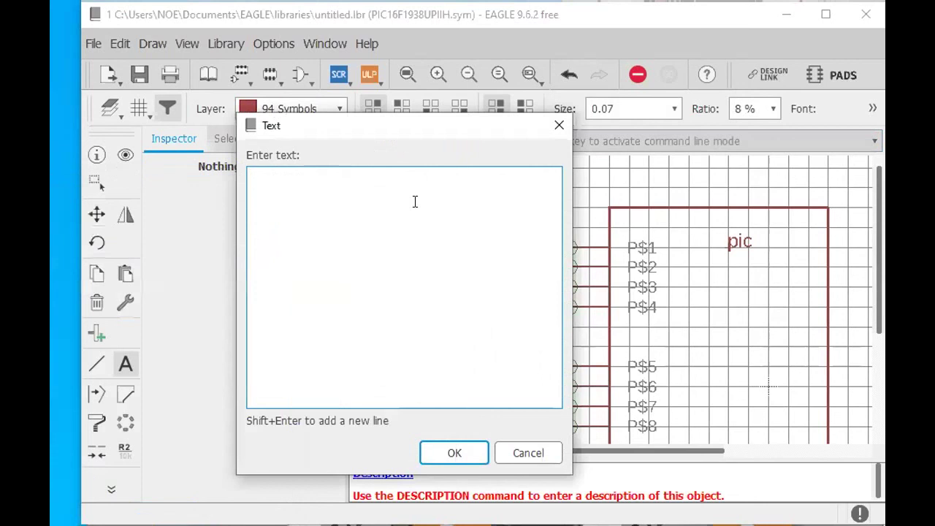
type("upiih")
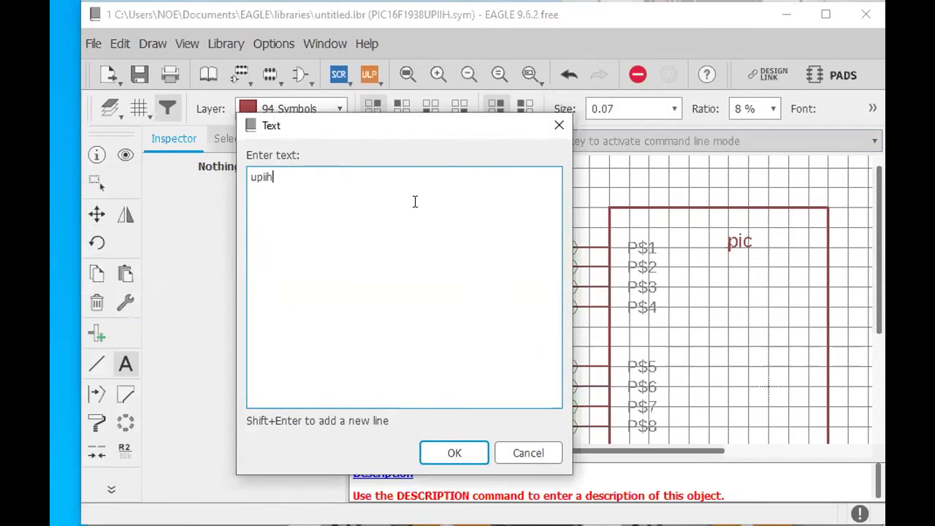
key("Return")
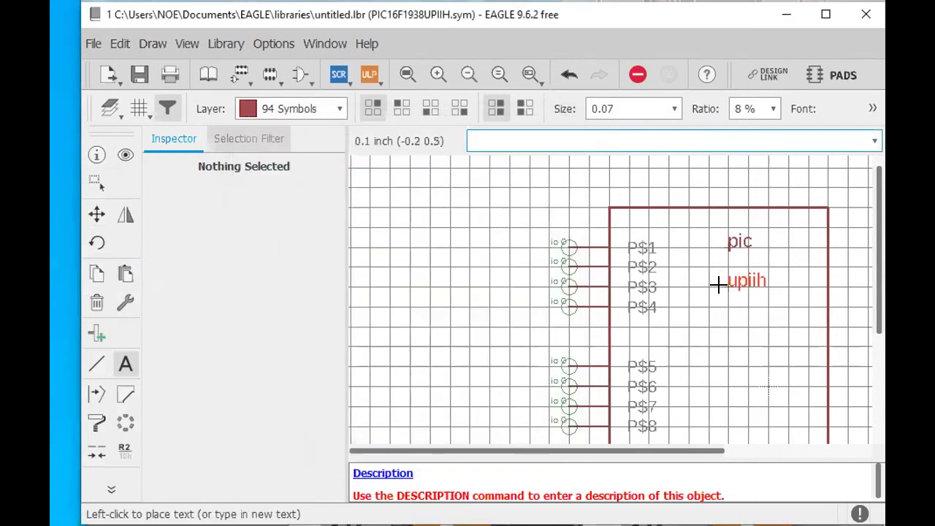
left_click(727, 287)
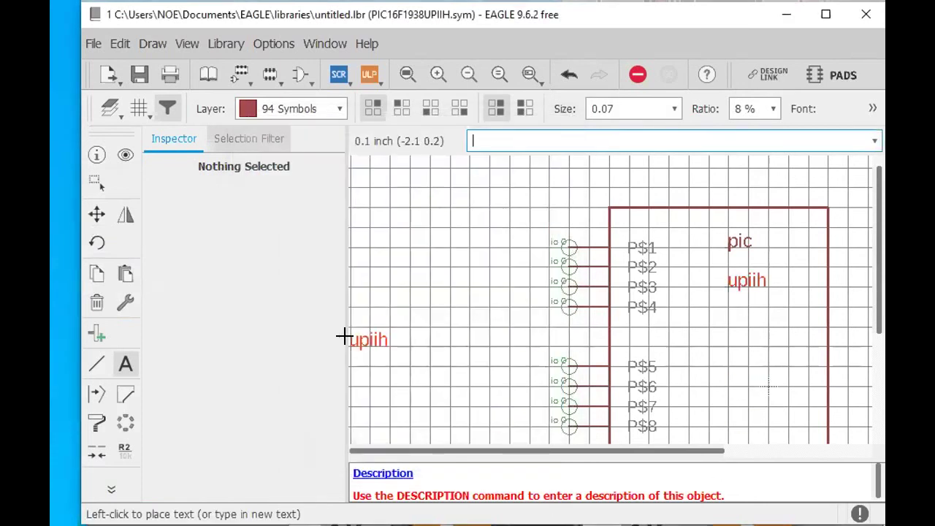
key("Escape")
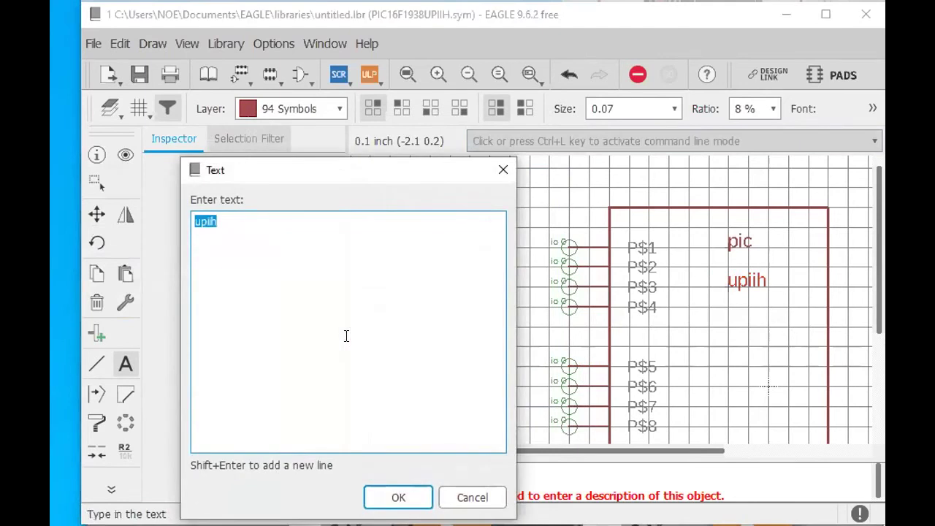
key("BackSpace")
key("Escape")
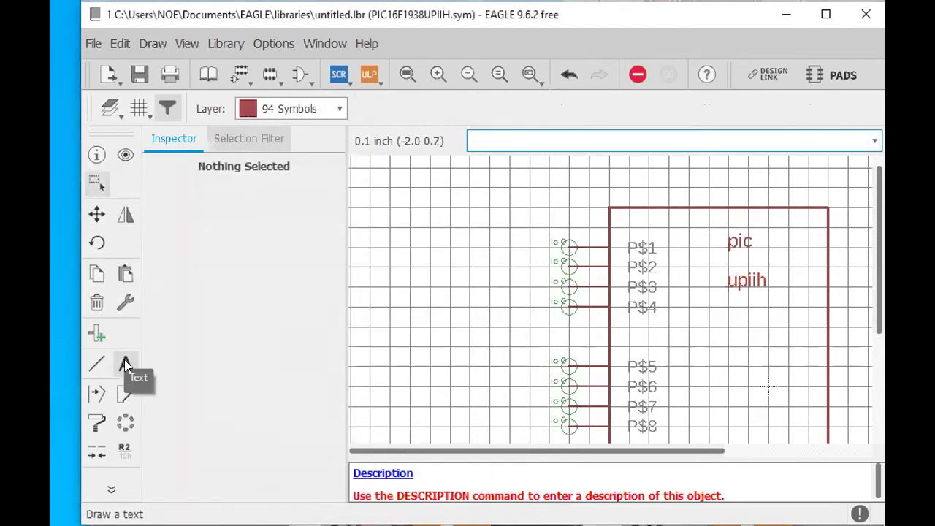
Rename the first (topmost) pin of the upper group VDD and the second pin A1.
left_click(124, 455)
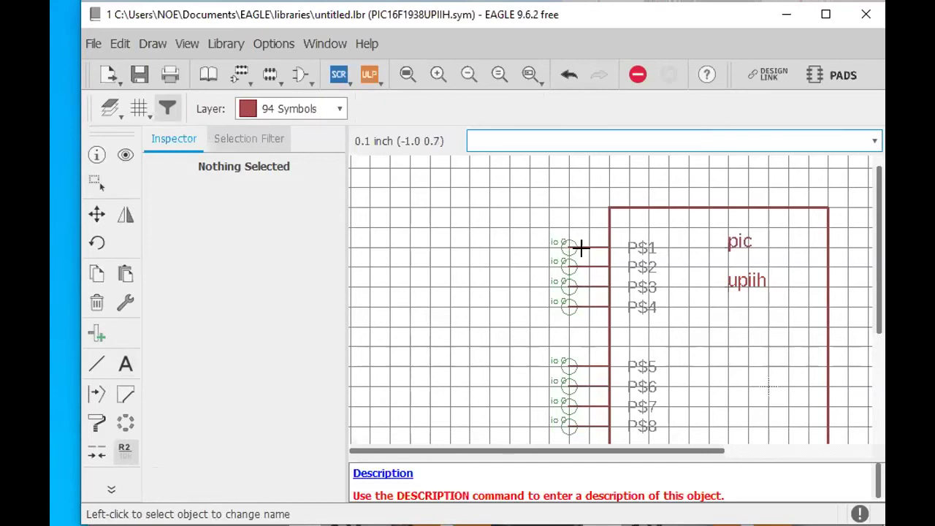
scroll(579, 249, "up", 2)
scroll(579, 248, "up", 1)
scroll(550, 238, "up", 1)
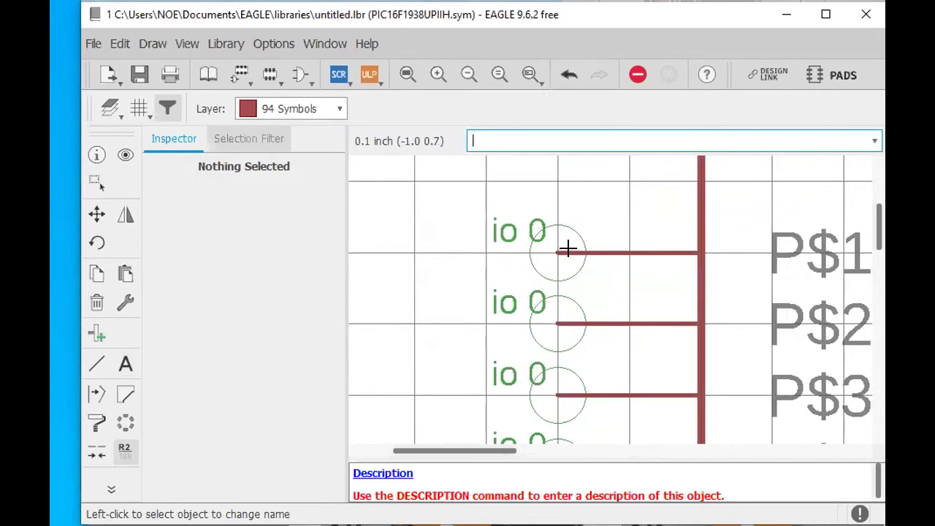
scroll(555, 248, "down", 1)
scroll(553, 249, "down", 1)
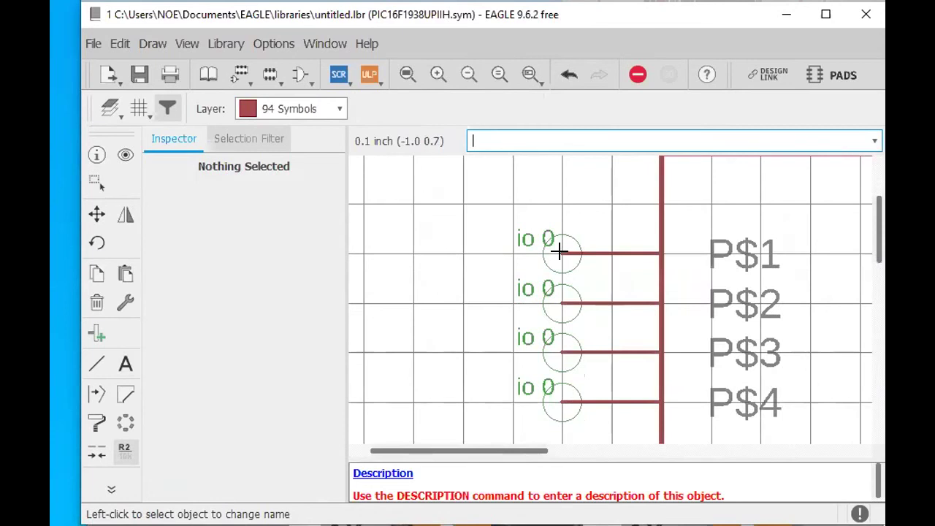
left_click(557, 280)
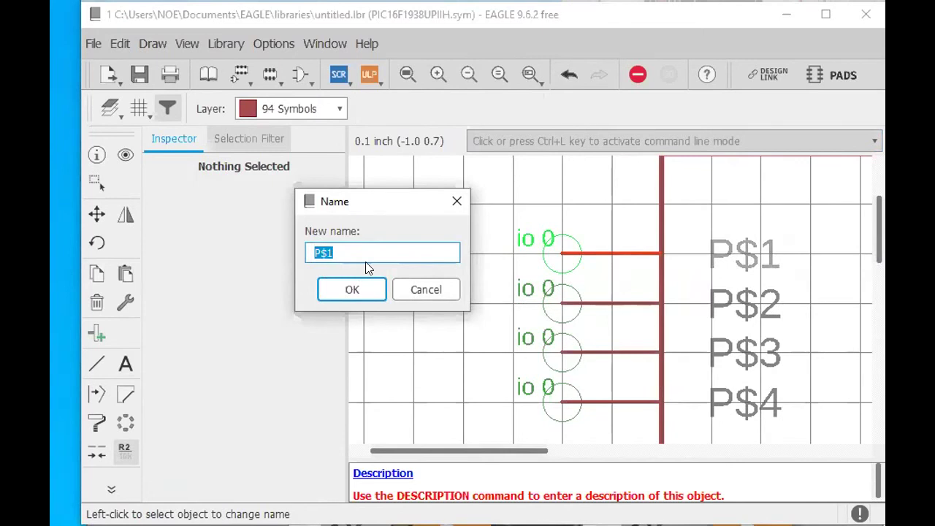
type("VDD")
left_click(352, 289)
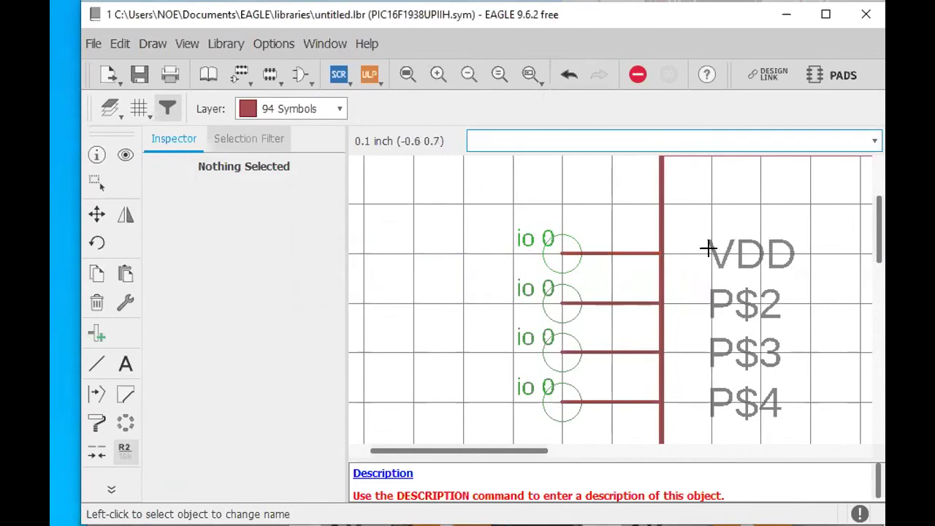
left_click(553, 301)
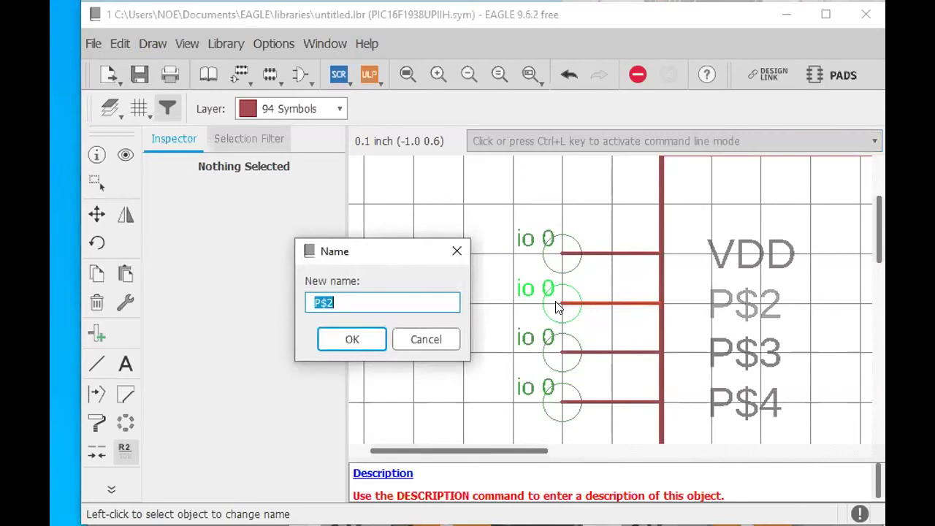
type("A1")
key("Return")
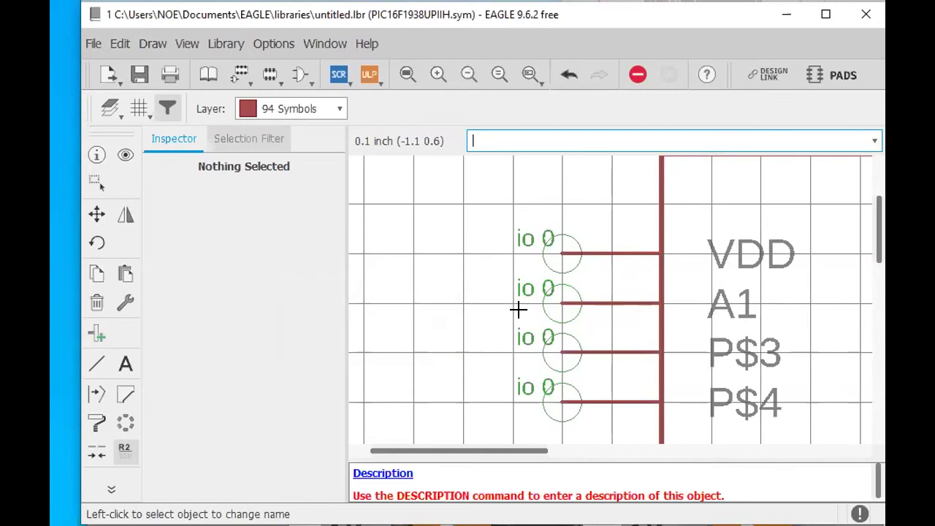
Rename the third pin of the upper group A2 and the fourth pin A3.
left_click(558, 356)
type("VA")
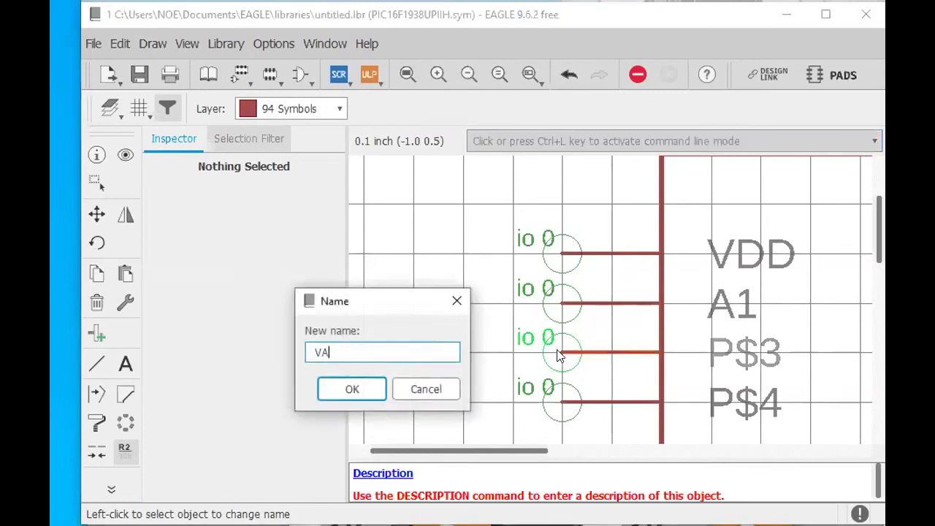
key("BackSpace")
type("2")
key("BackSpace")
key("BackSpace")
type("A2")
key("Return")
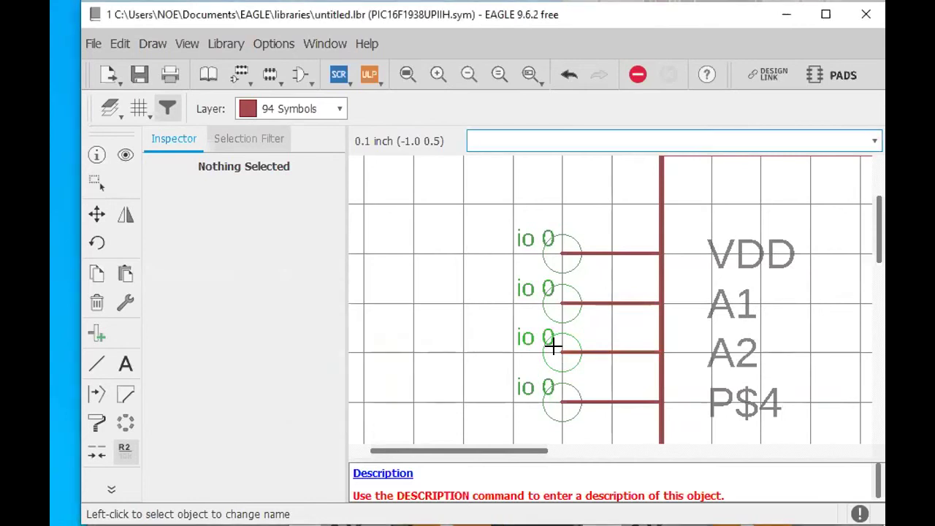
left_click(558, 401)
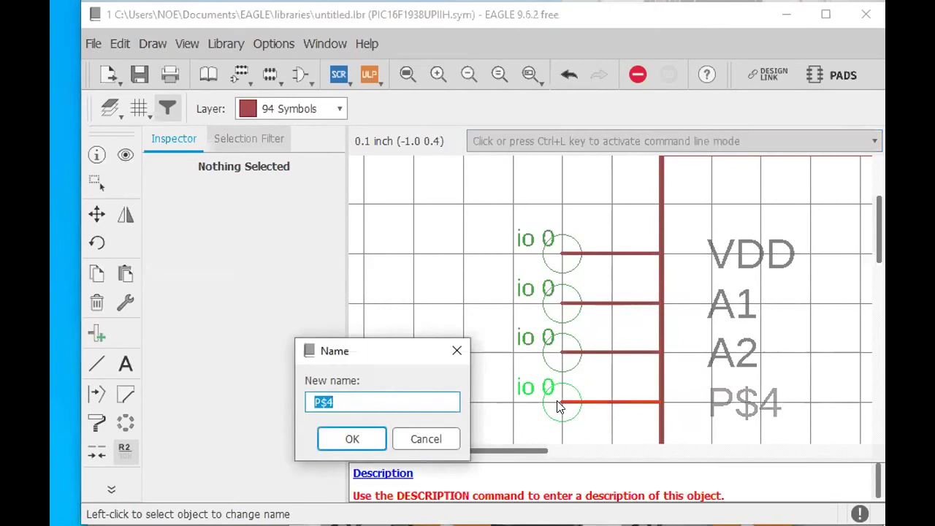
type("A")
type("3")
key("Return")
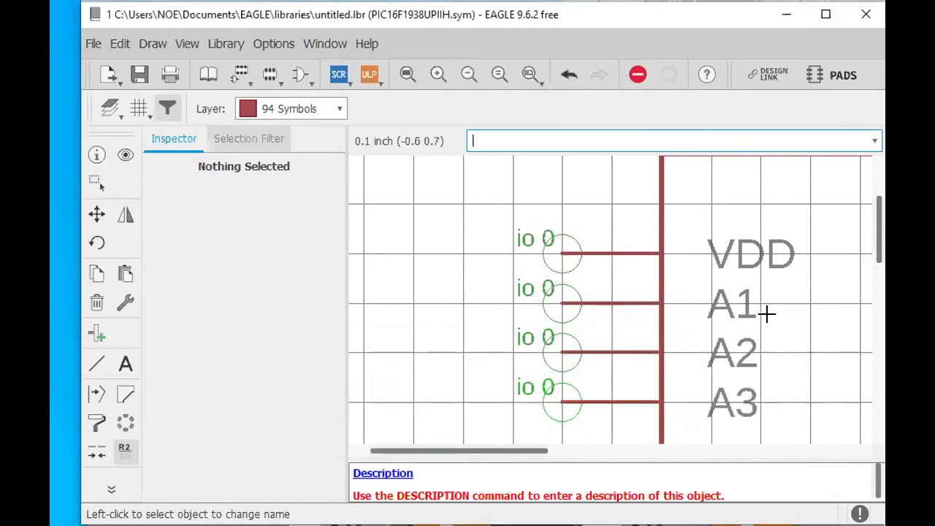
Rename the lowest pin of the lower group GND and the pin directly above it S1.
scroll(680, 342, "down", 1)
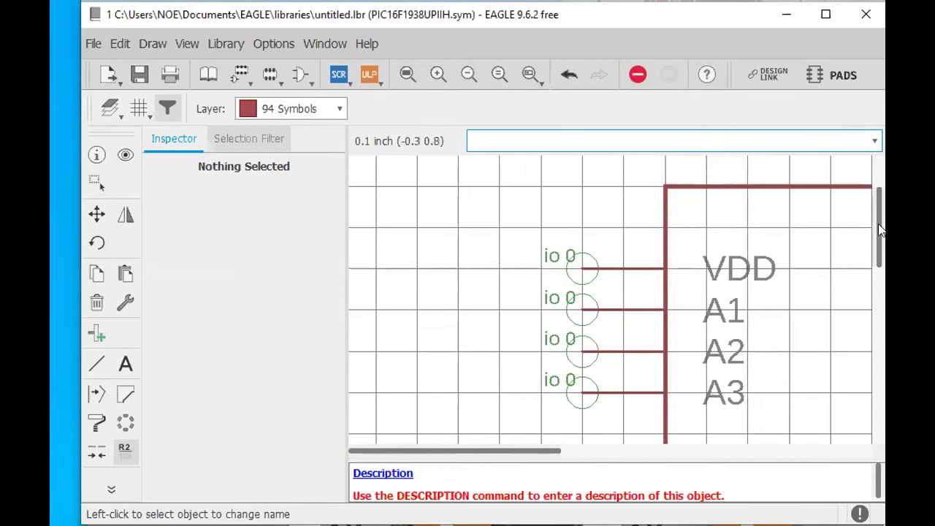
left_click_drag(880, 246, 869, 299)
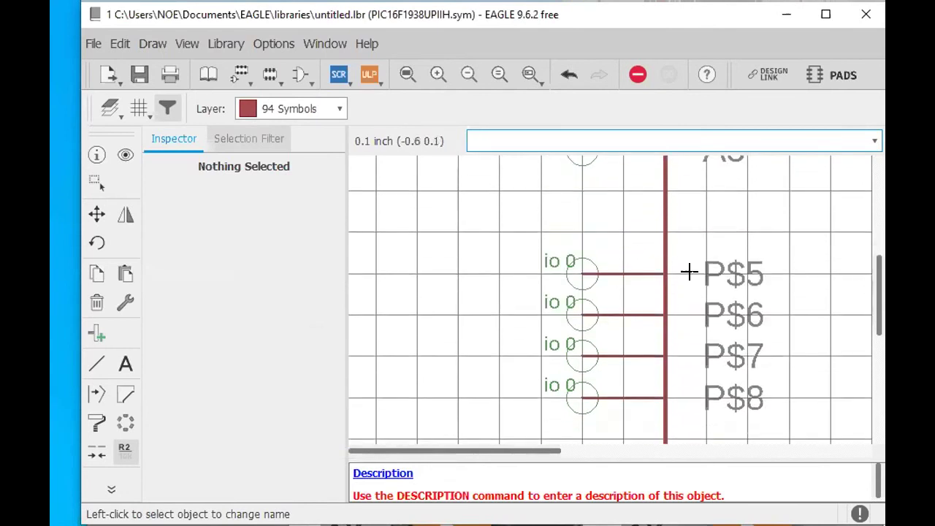
left_click(580, 396)
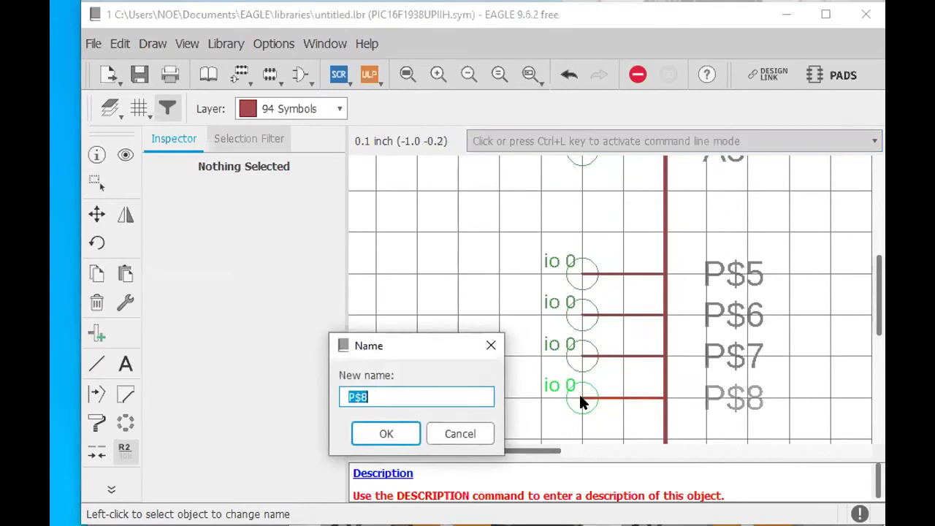
type("GND")
key("Return")
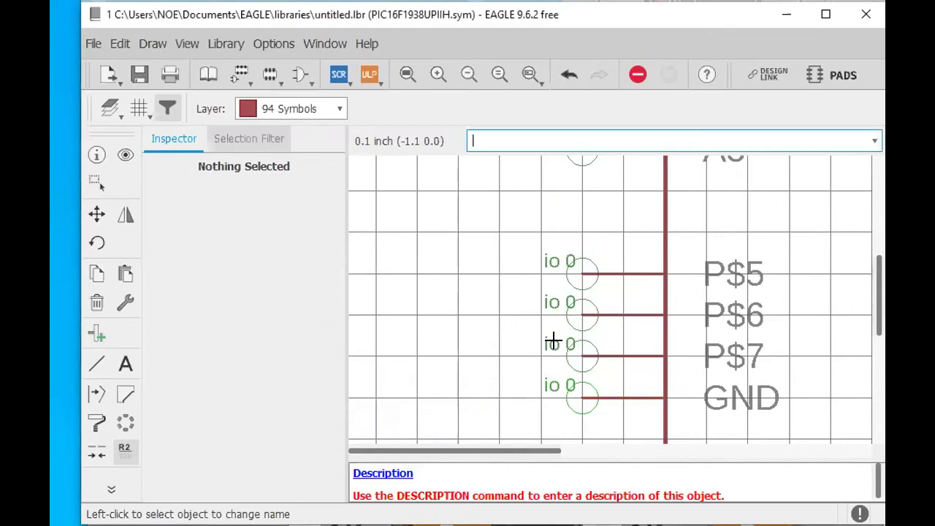
left_click(587, 358)
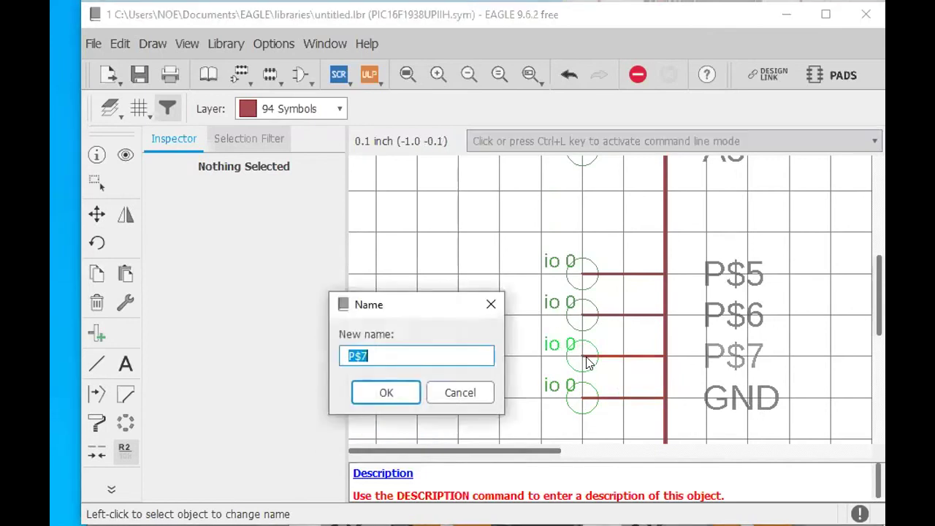
type("S1")
left_click(367, 394)
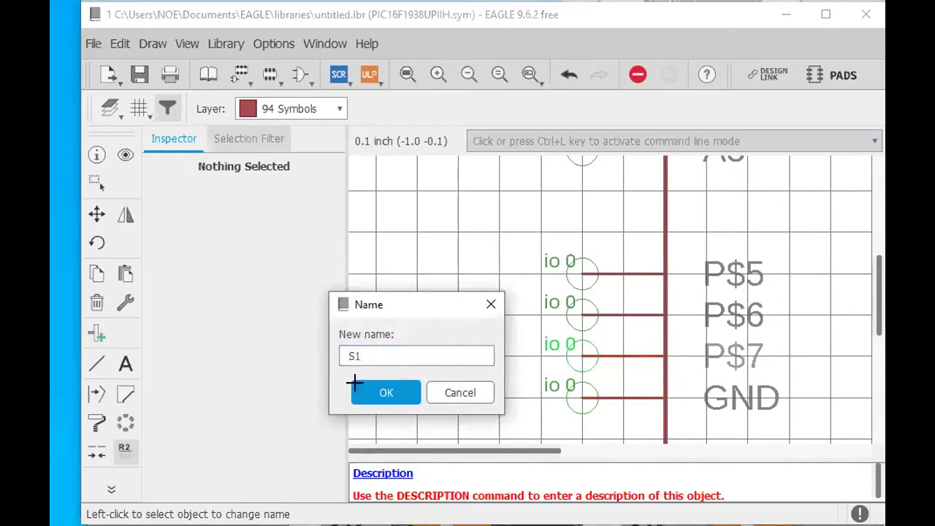
Rename the second pin of the lower group S2 and that group's topmost pin S3.
left_click(577, 314)
type("S2")
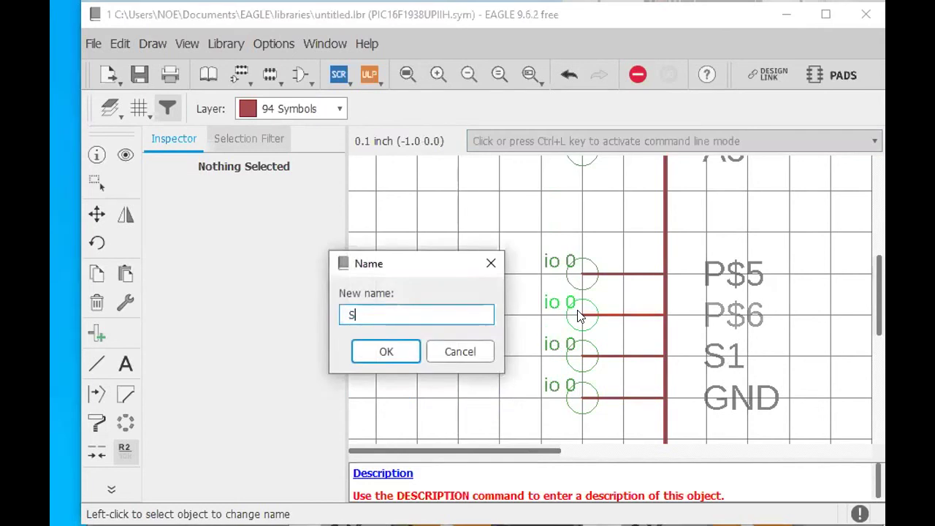
left_click(376, 352)
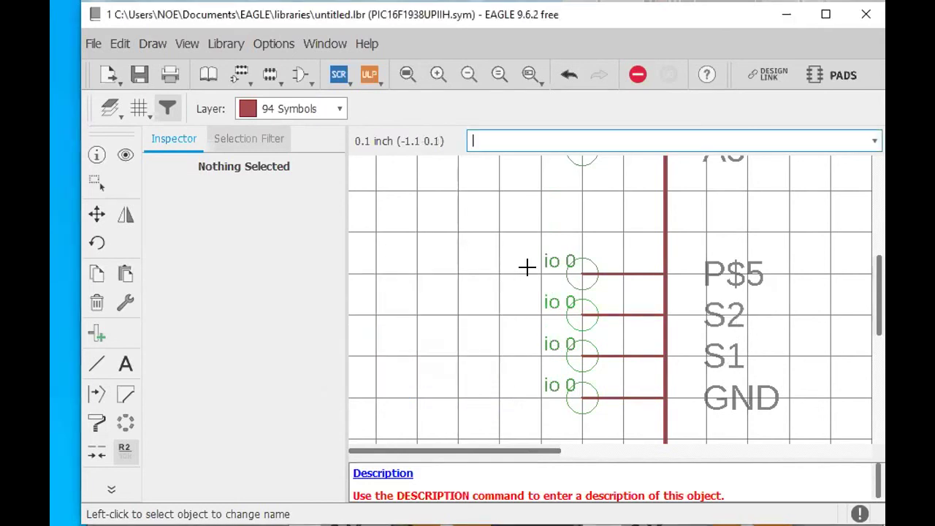
left_click(584, 271)
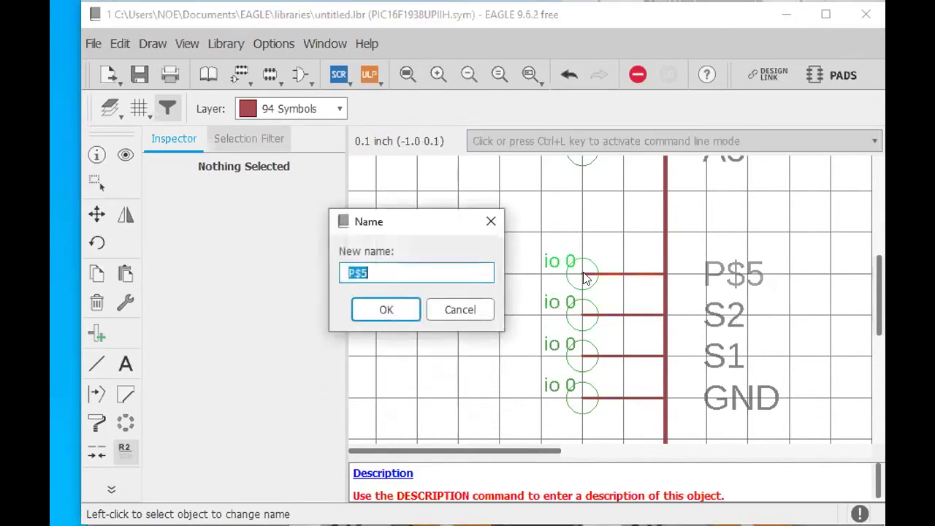
type("S3")
left_click(378, 296)
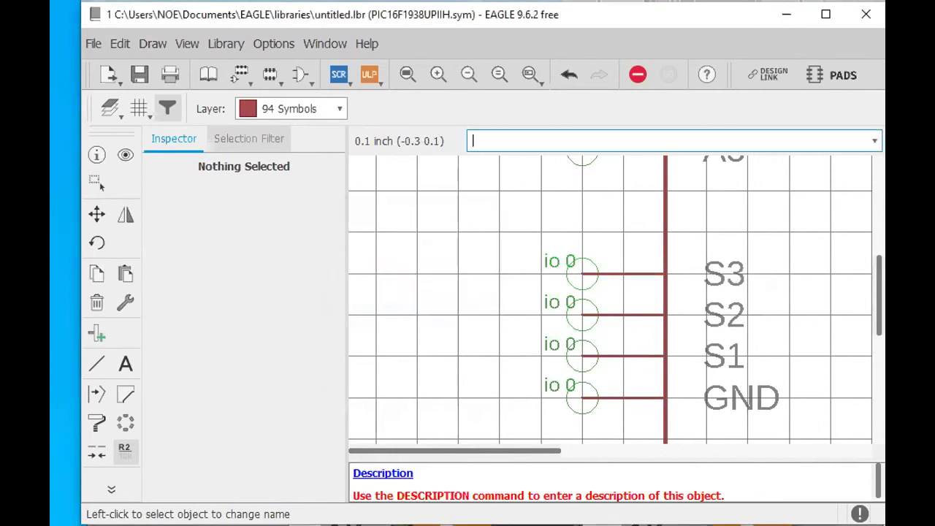
mouse_move(876, 286)
left_mouse_down()
mouse_move(877, 200)
mouse_move(879, 305)
mouse_move(879, 277)
mouse_move(874, 298)
left_mouse_up()
scroll(735, 273, "down", 3)
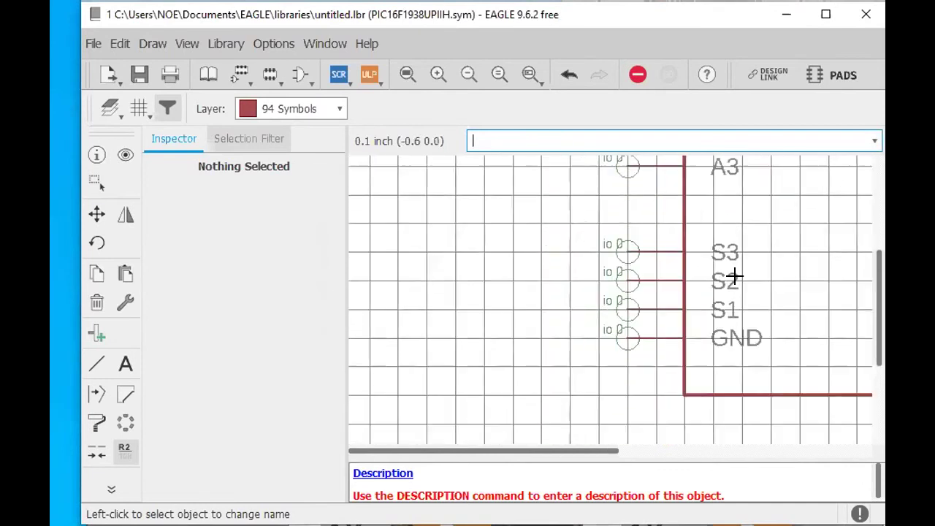
scroll(653, 448, "right", 3)
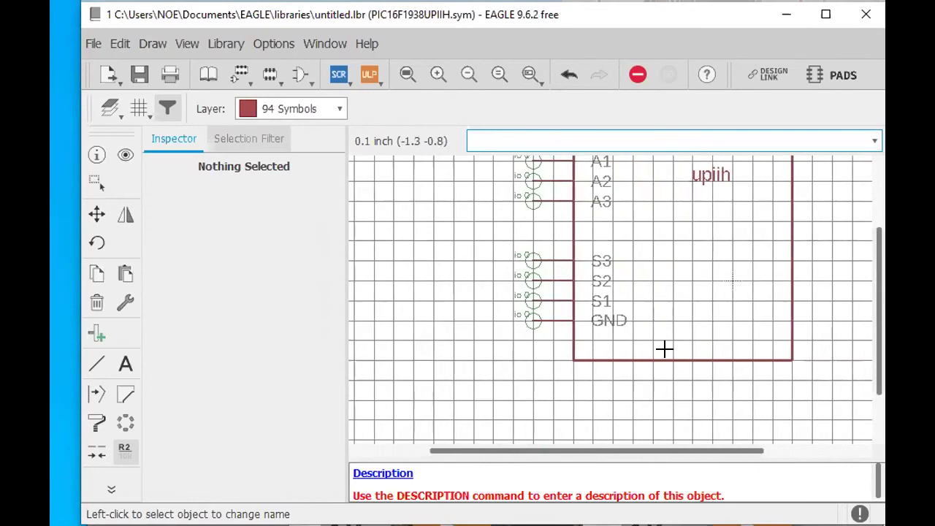
scroll(657, 314, "up", 1)
scroll(659, 320, "down", 1)
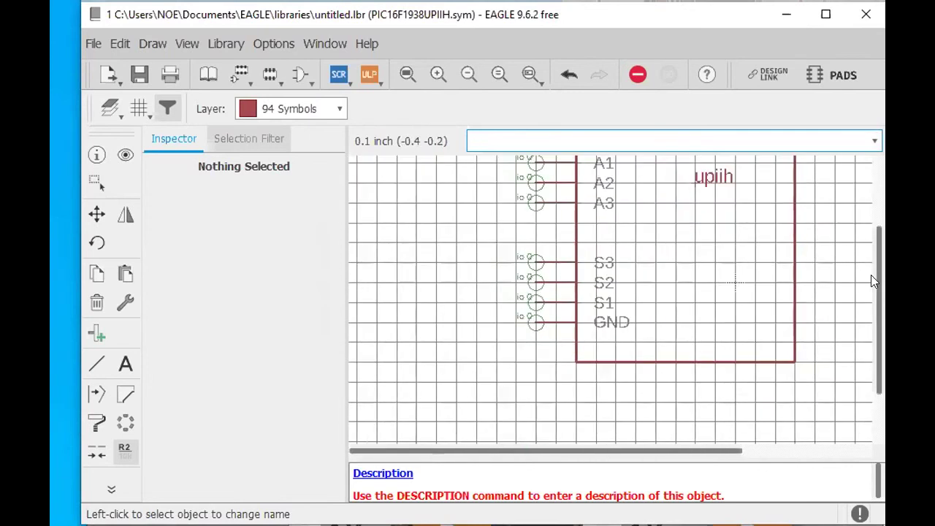
left_click_drag(876, 243, 877, 198)
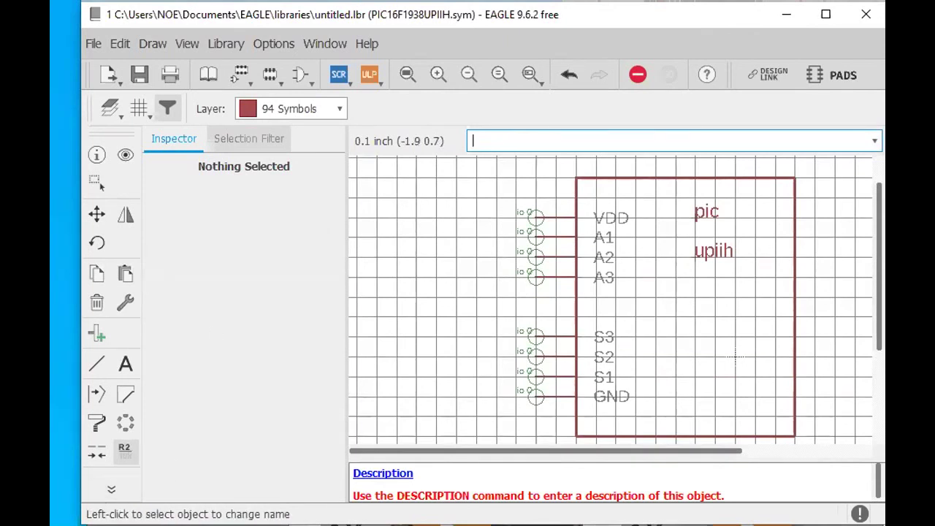
left_click(111, 490)
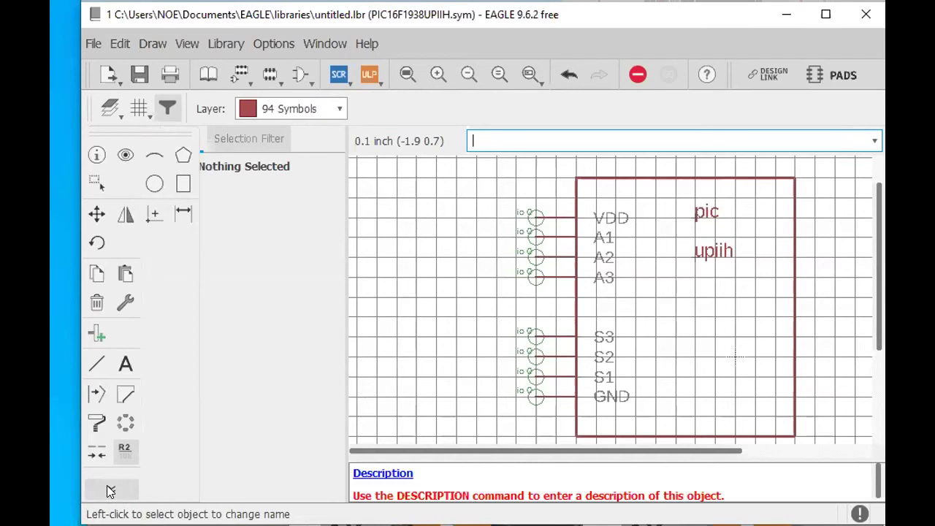
left_click(109, 491)
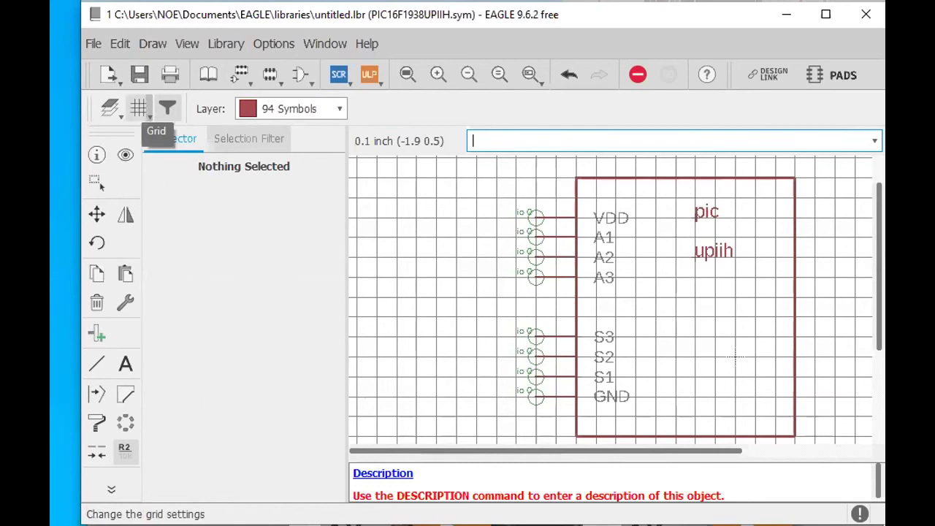
Set the symbol grid's unit to mil.
left_click(138, 108)
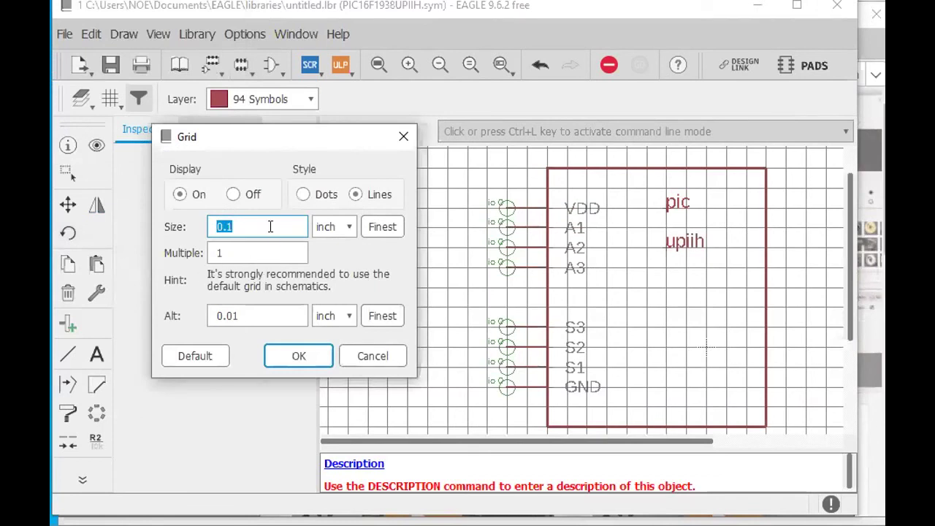
left_click(333, 226)
left_click(330, 256)
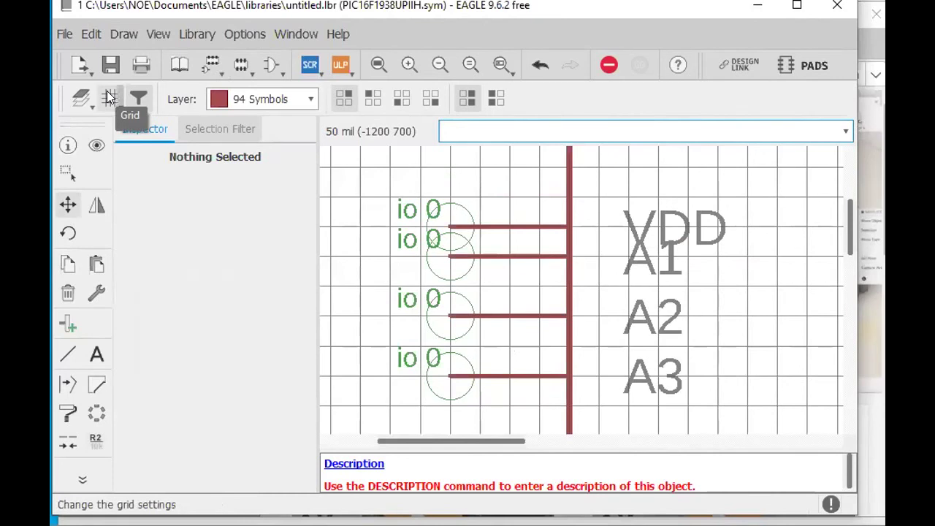
Set the symbol grid's size to 25 mil.
left_click(108, 97)
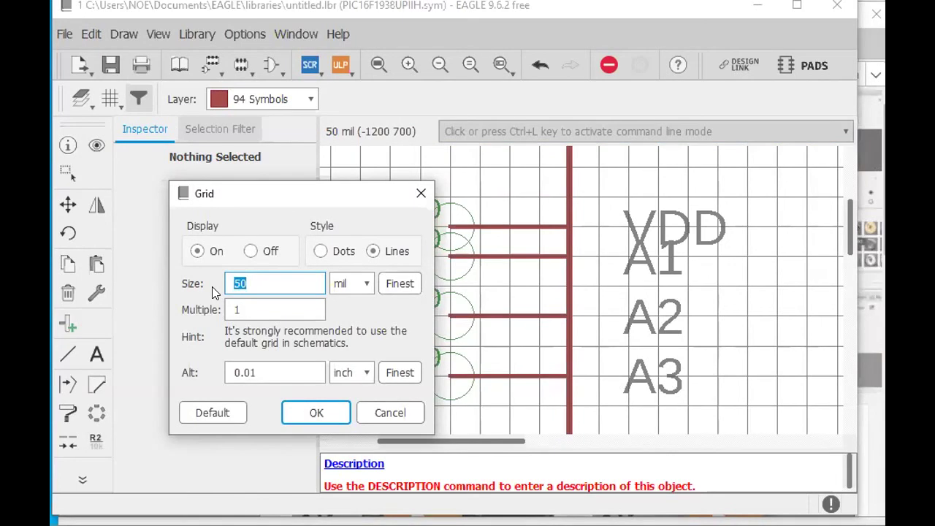
type("25")
key("Return")
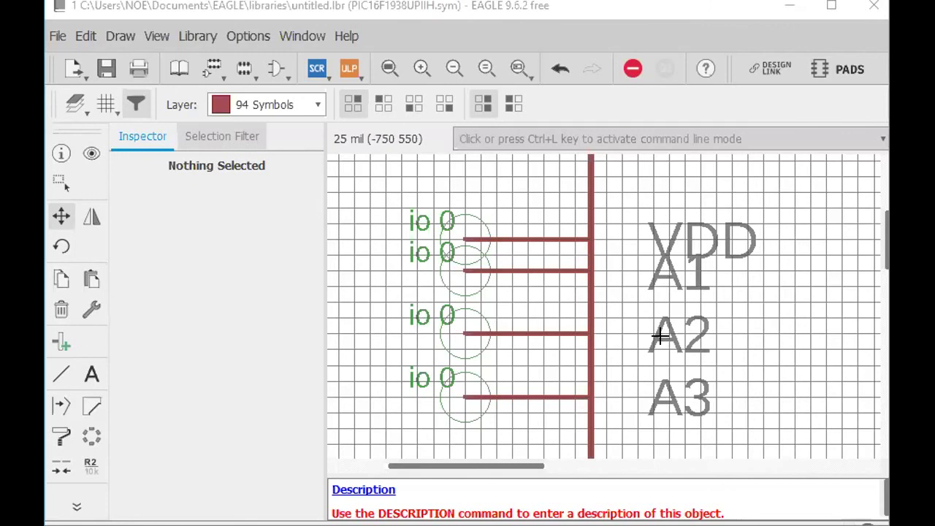
Set the symbol grid's size to 100 mil.
scroll(659, 329, "down", 1)
scroll(683, 348, "down", 1)
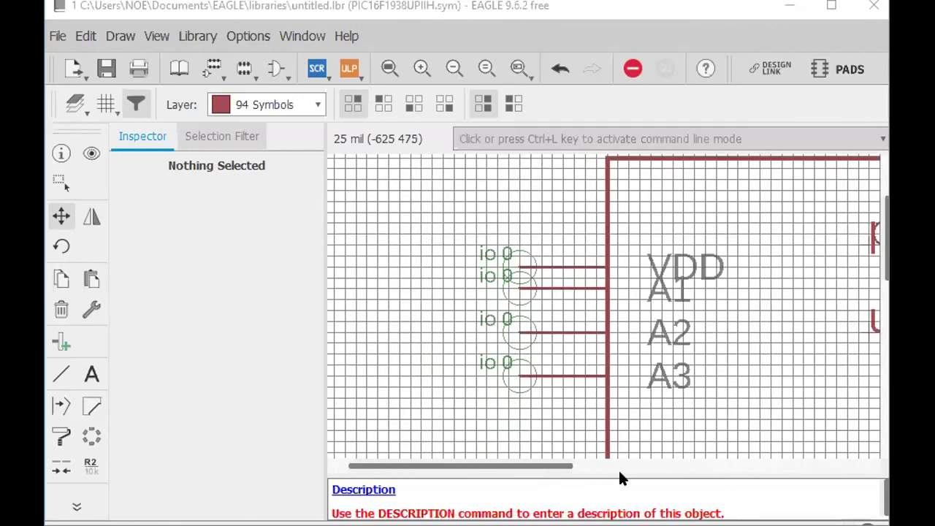
scroll(592, 424, "down", 1)
scroll(548, 387, "right", 2, "shift")
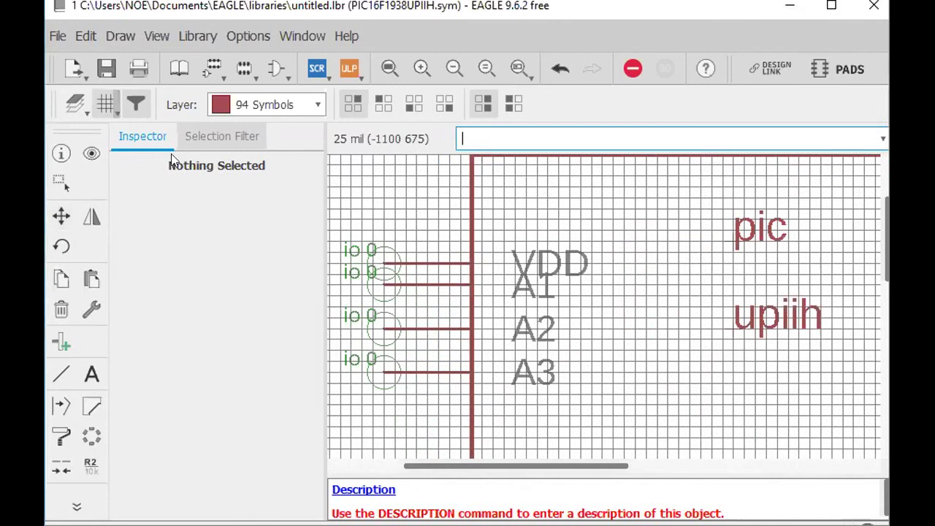
left_click(106, 104)
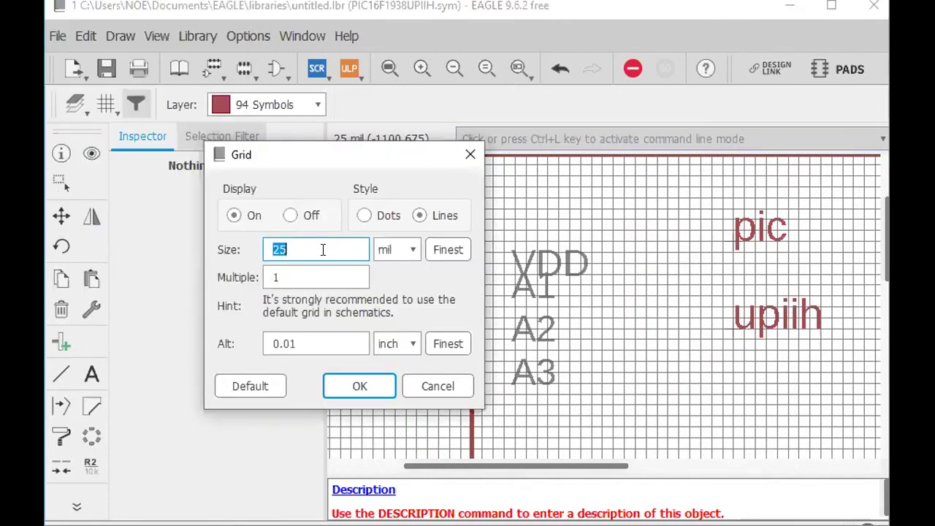
type("50")
key("BackSpace")
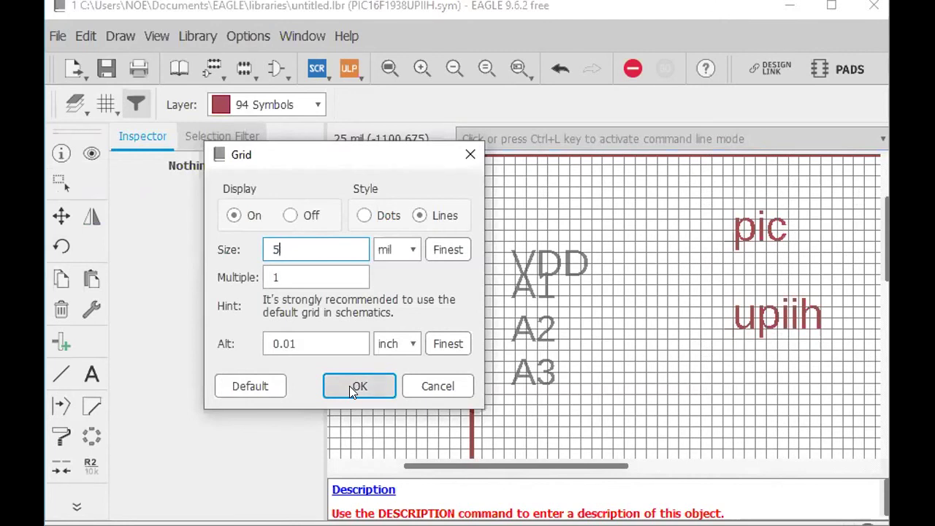
key("BackSpace")
type("100")
left_click(349, 386)
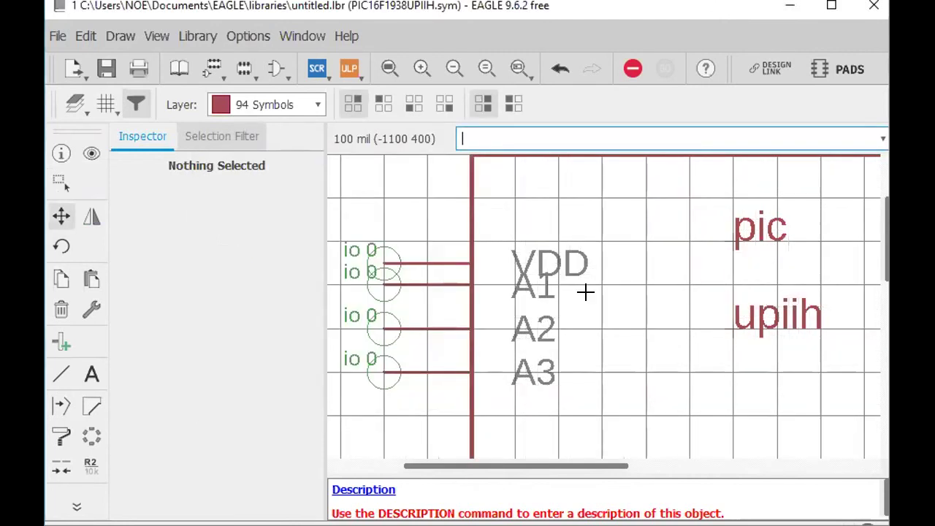
Undo the last move of the VDD pin.
scroll(631, 430, "down", 4)
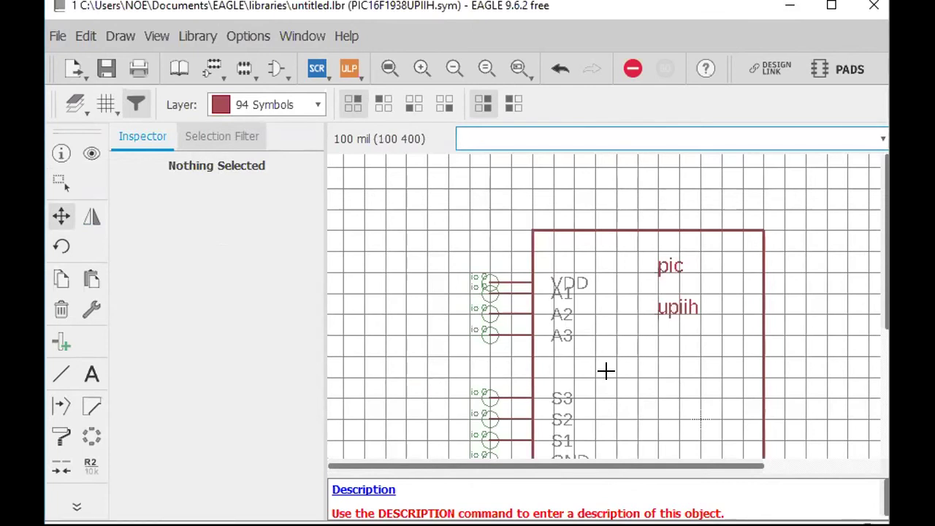
scroll(595, 409, "down", 2)
scroll(595, 416, "up", 3)
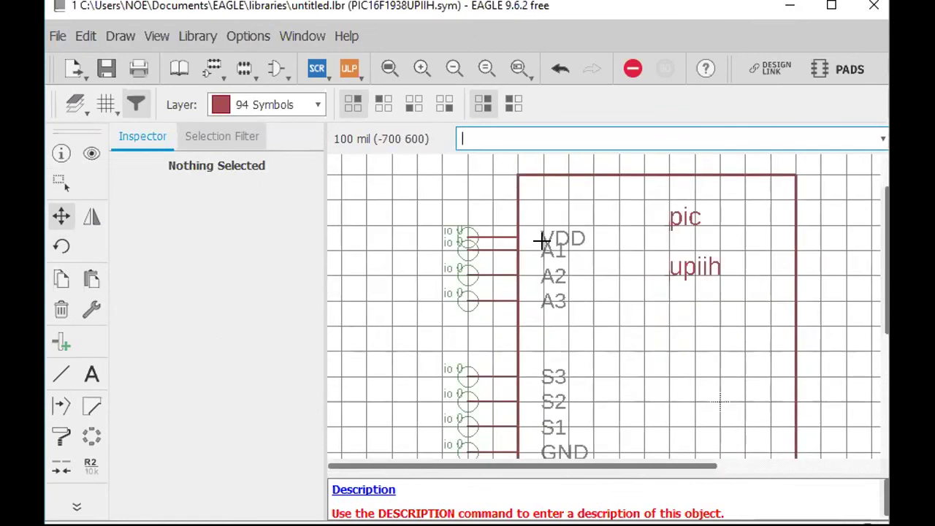
key("ctrl+z")
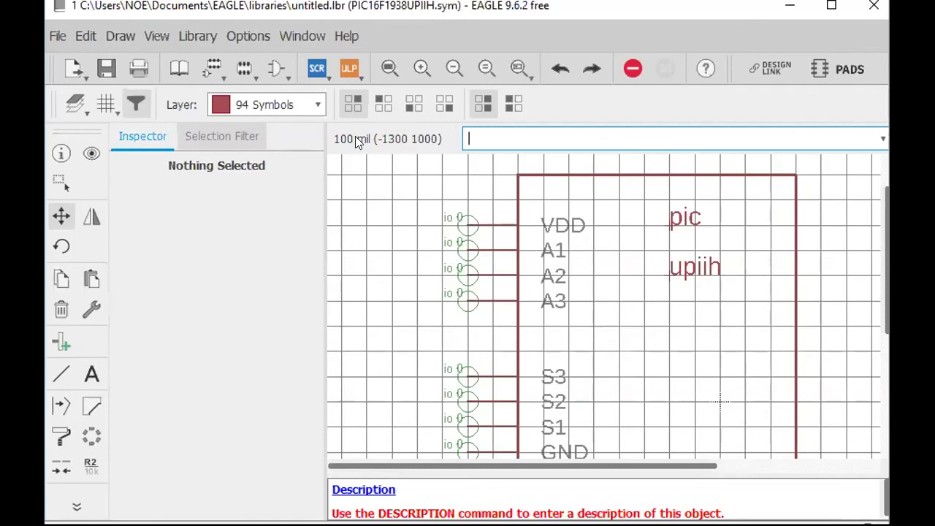
Examine the grid settings and the alignment of the symbol's pins and outline on the grid.
scroll(417, 205, "up", 2)
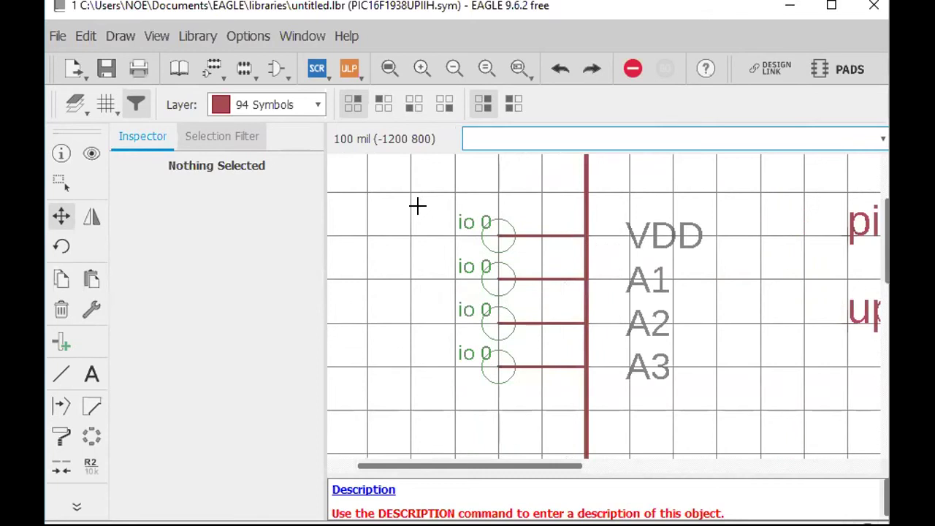
scroll(417, 205, "down", 2)
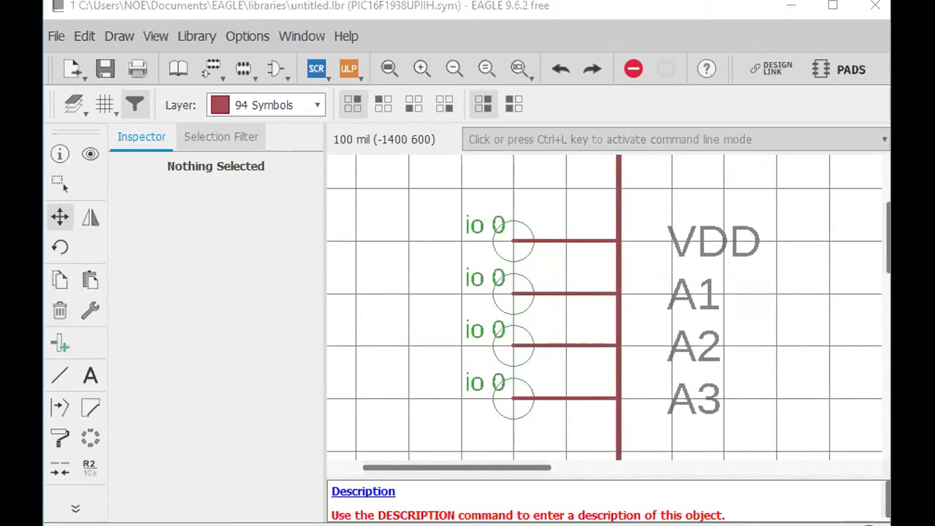
left_click(103, 104)
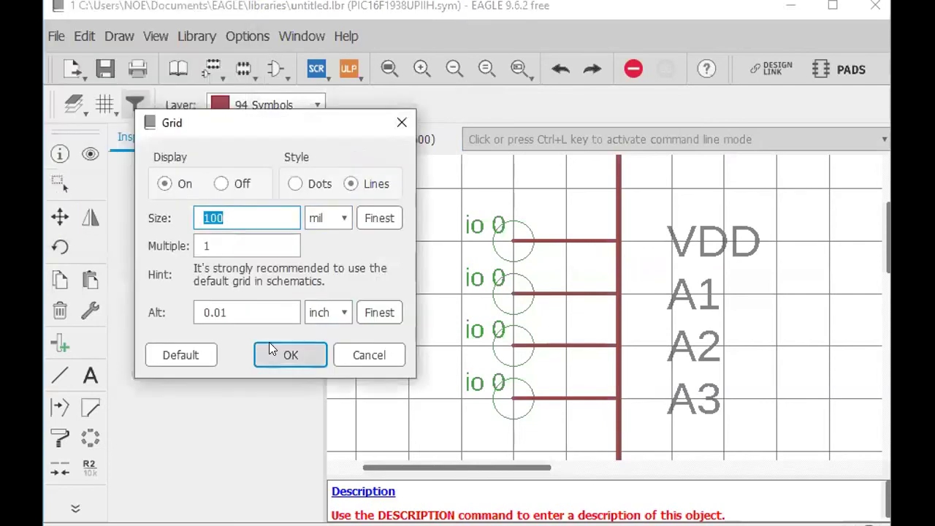
left_click(392, 124)
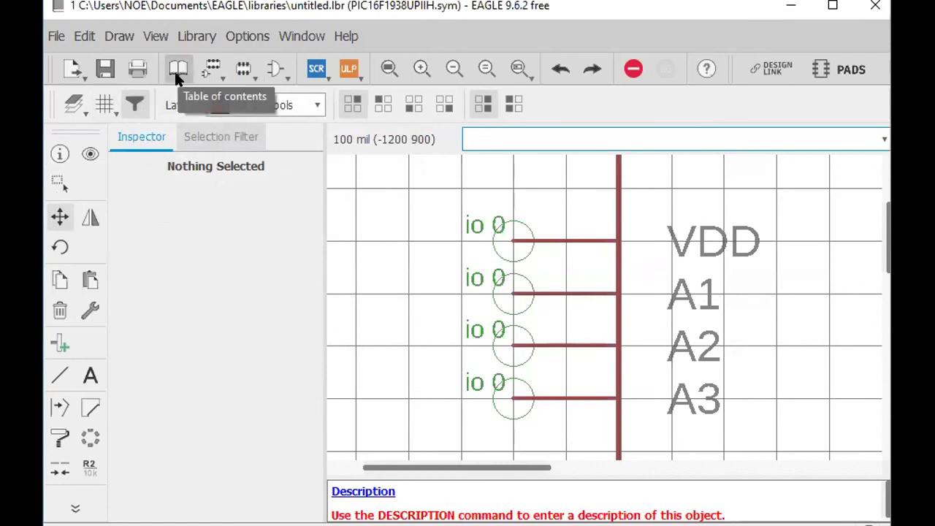
scroll(720, 285, "down", 2)
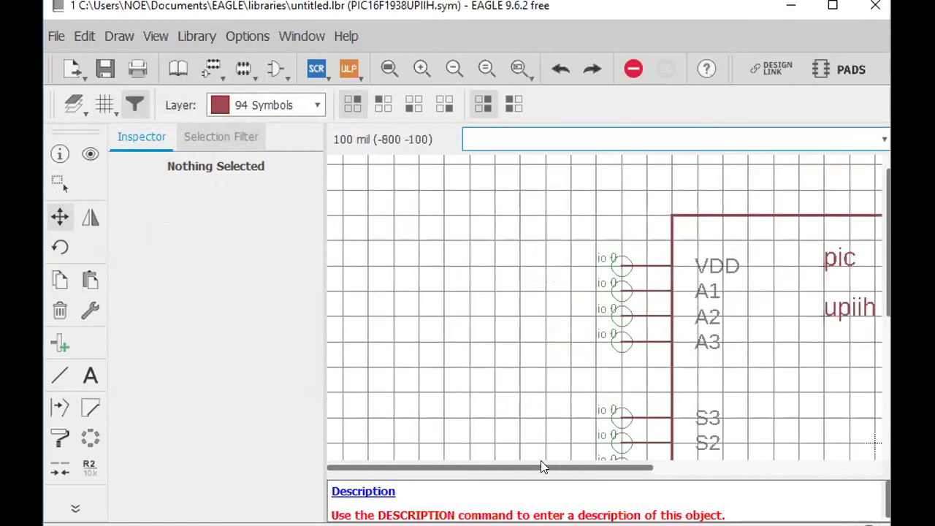
left_click_drag(526, 468, 639, 468)
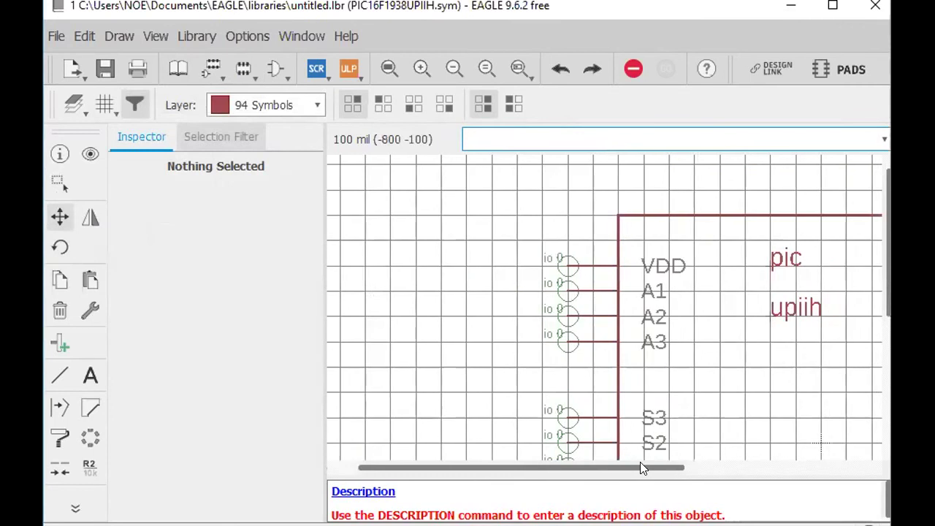
scroll(560, 444, "down", 2)
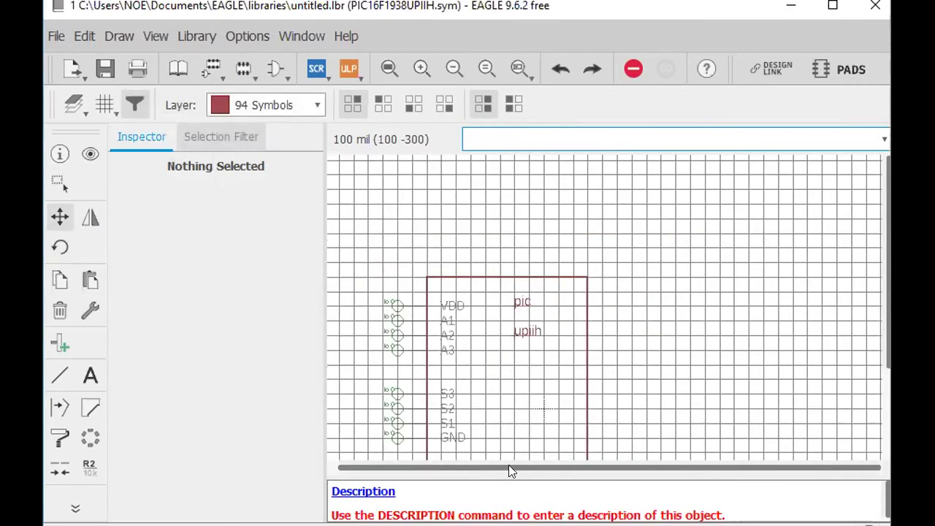
left_click_drag(509, 468, 472, 480)
scroll(504, 413, "down", 2)
scroll(500, 410, "up", 1)
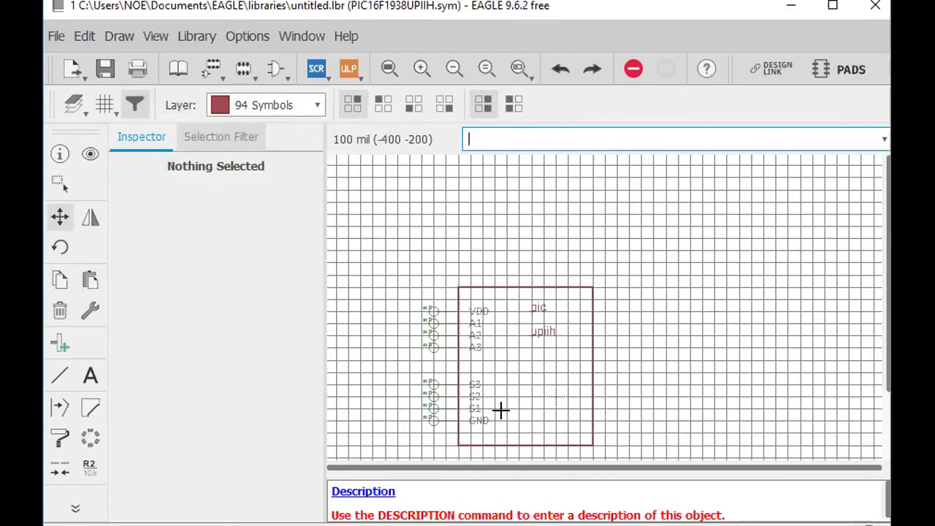
scroll(501, 410, "up", 2)
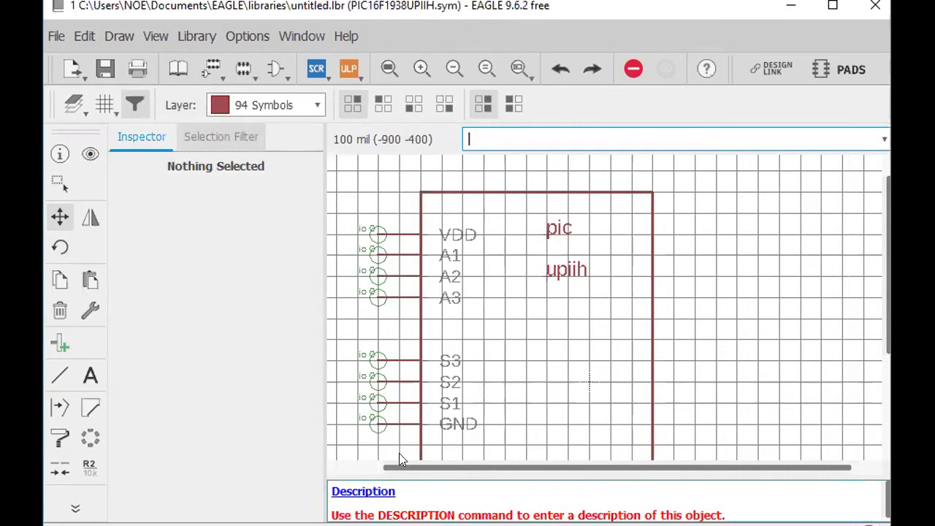
Return to the library's table of contents and create a new footprint named PLCC_UPIIH.
left_click(170, 68)
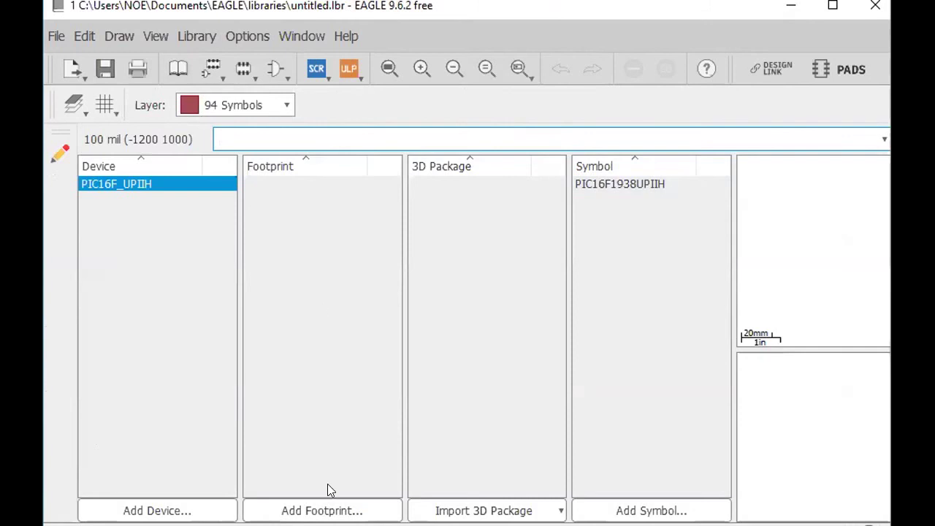
left_click(325, 510)
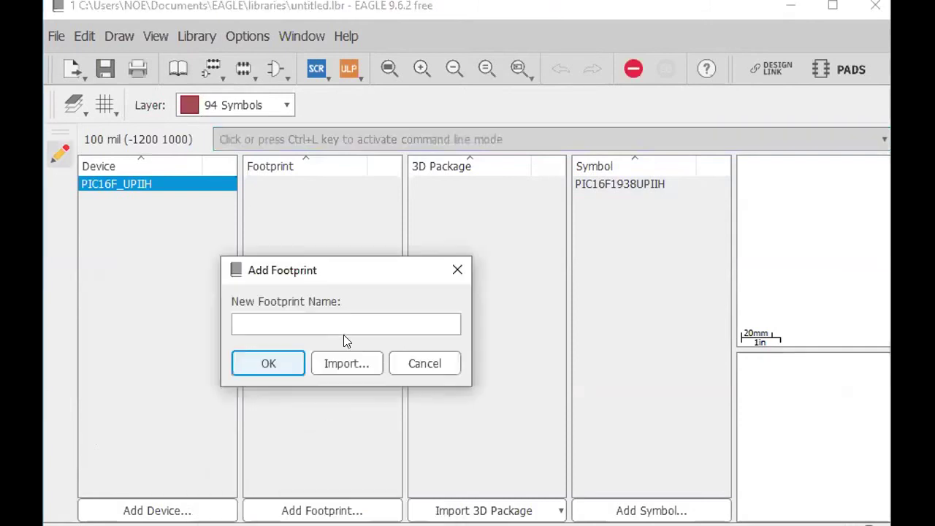
left_click(273, 323)
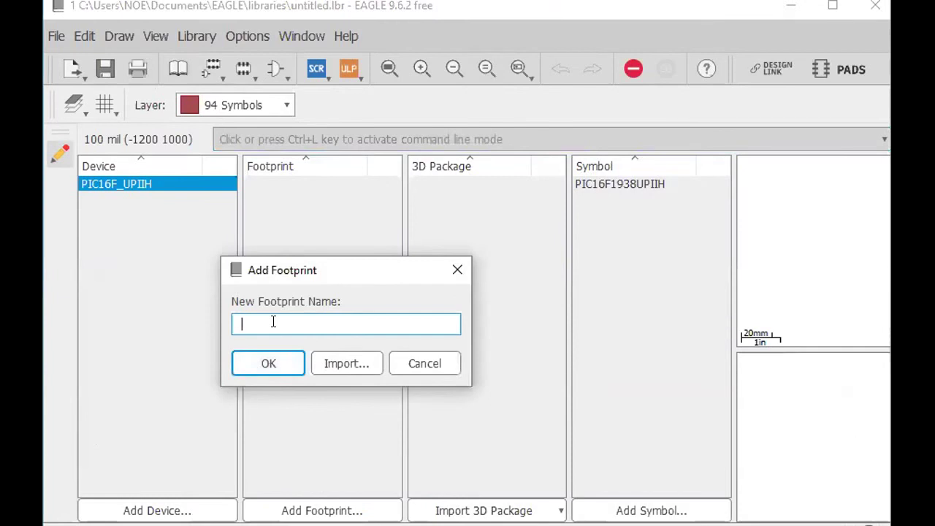
type("PLCC_UPIIH")
left_click(268, 363)
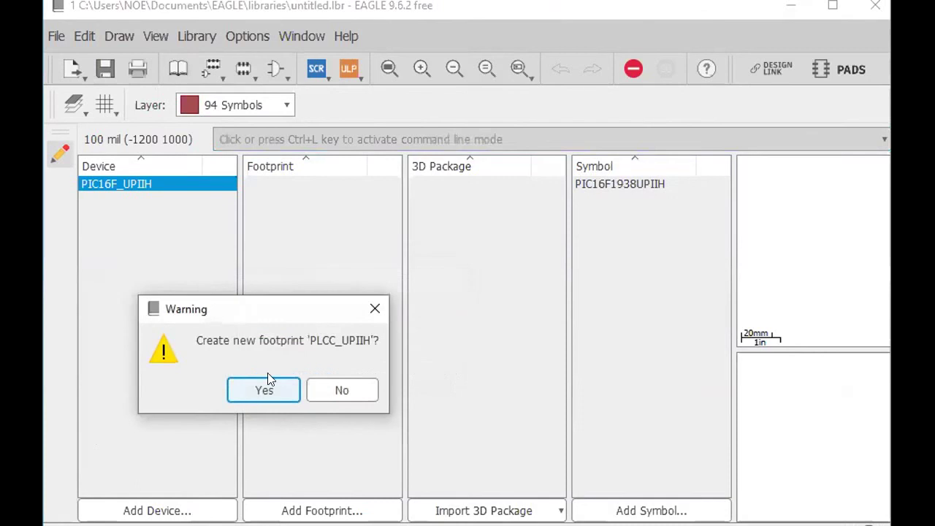
left_click(264, 393)
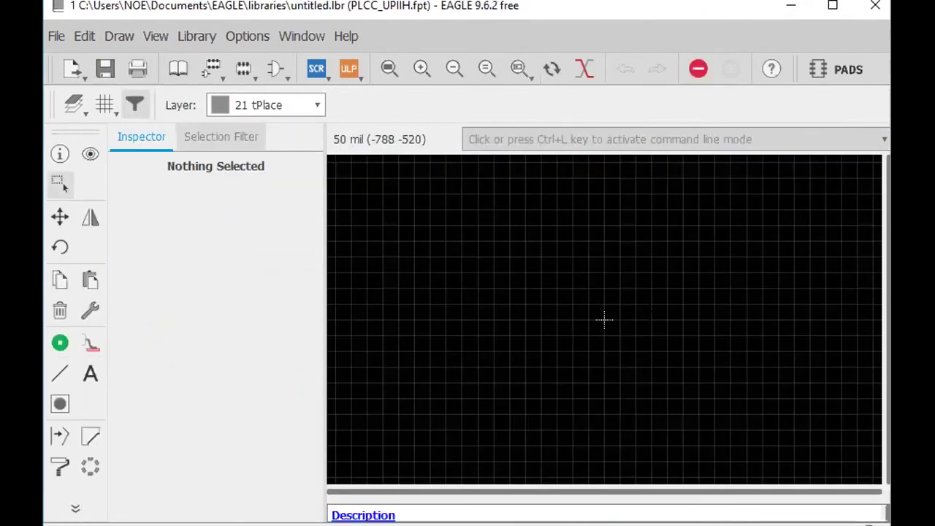
Place a column of four 66 x 32 SMD pads on the Top layer at x = -400 mil, 50 mil apart.
left_click(87, 348)
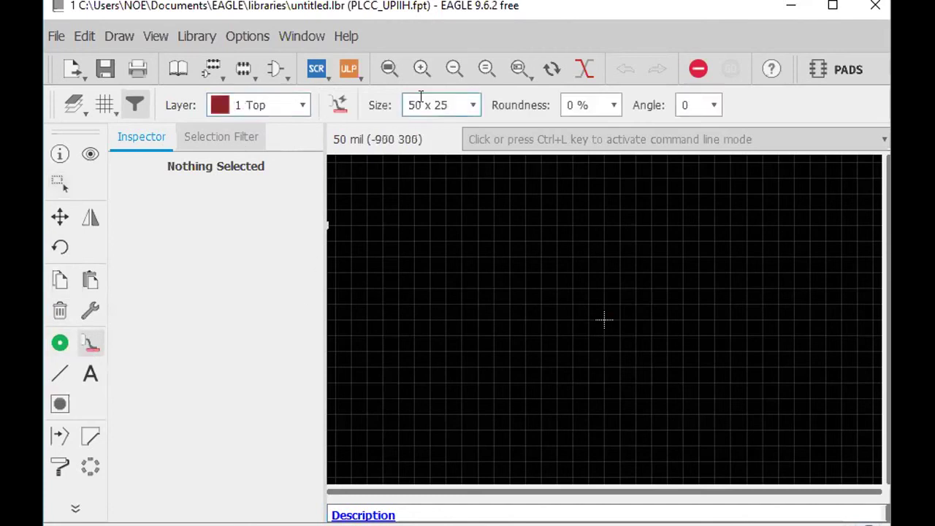
left_click(473, 106)
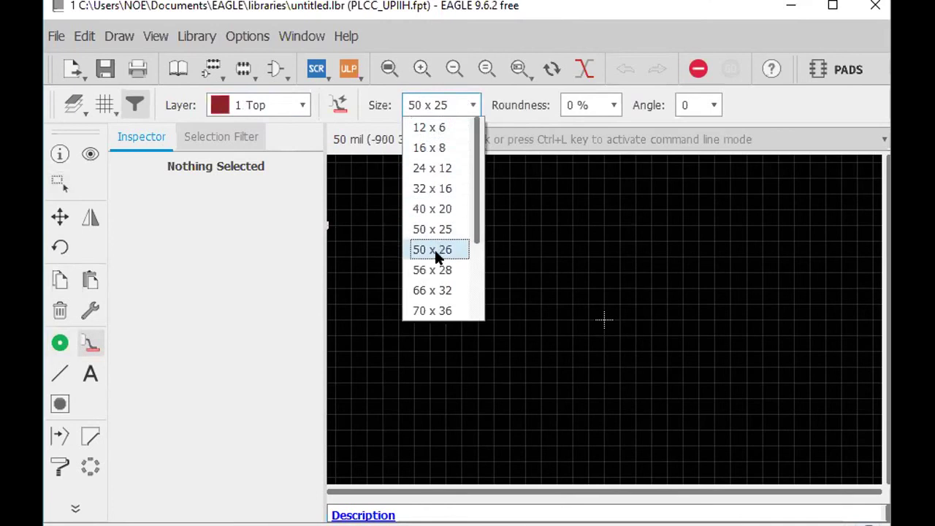
left_click(447, 290)
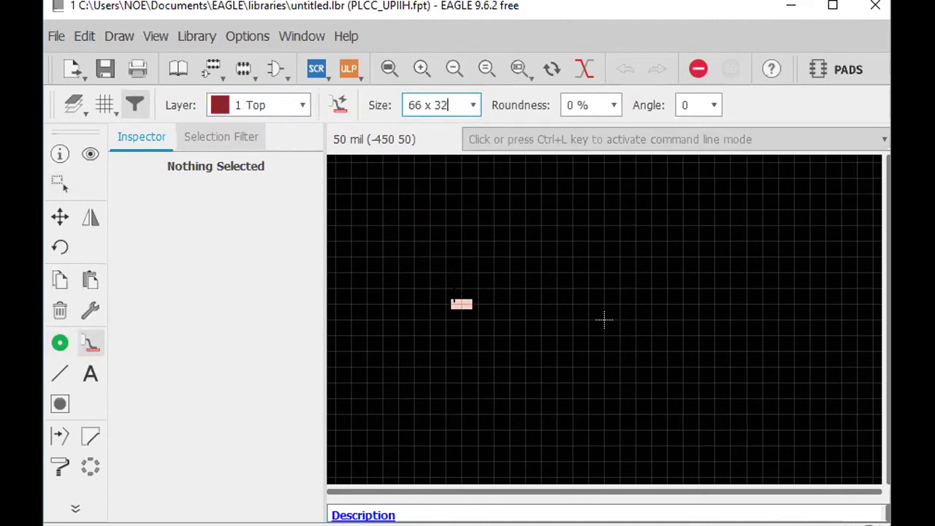
scroll(662, 341, "up", 3)
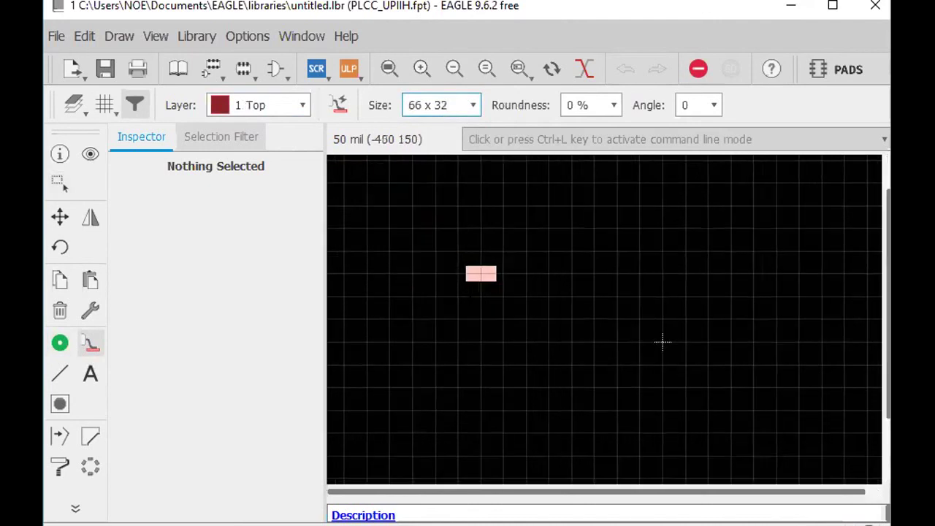
left_click(484, 299)
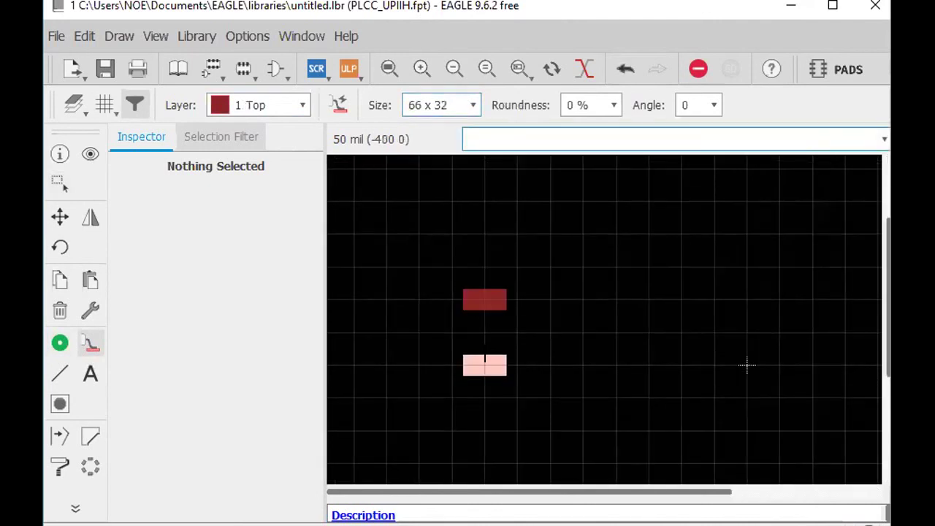
left_click(484, 333)
left_click(484, 365)
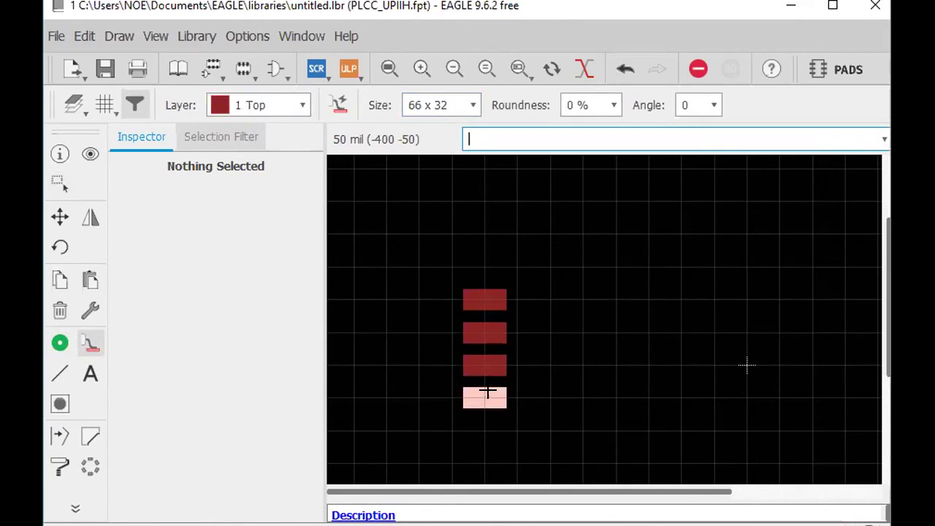
left_click(484, 398)
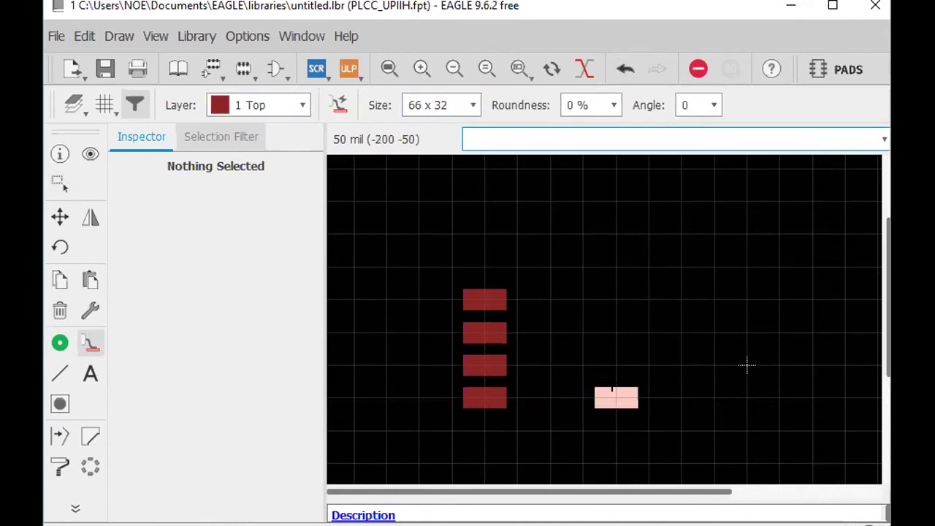
Place a second column of four SMD pads at x = -150 mil, level with the first column's pads.
left_click(635, 300)
left_click(636, 332)
left_click(636, 365)
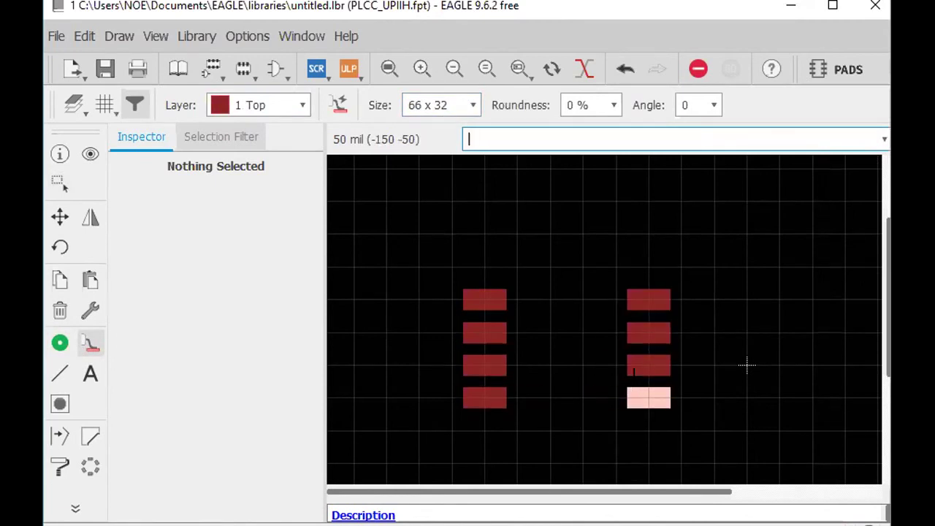
left_click(648, 397)
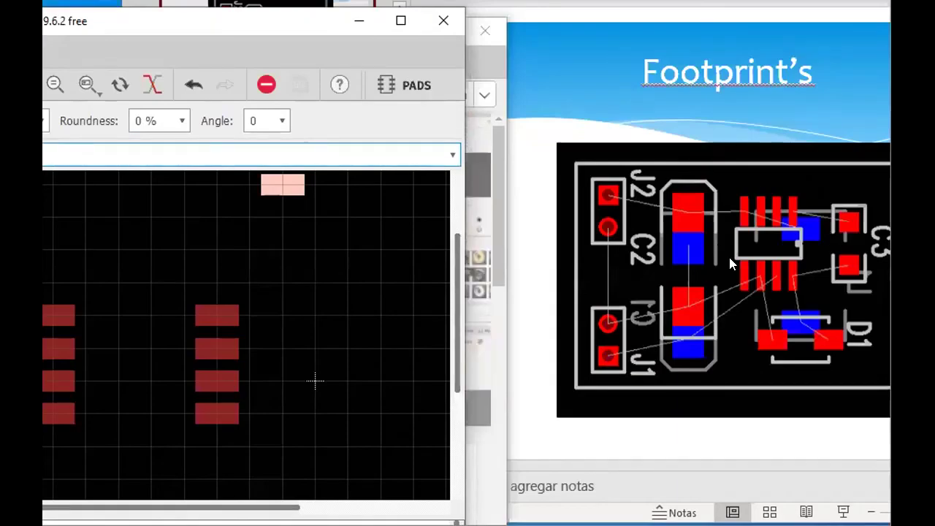
key("Delete")
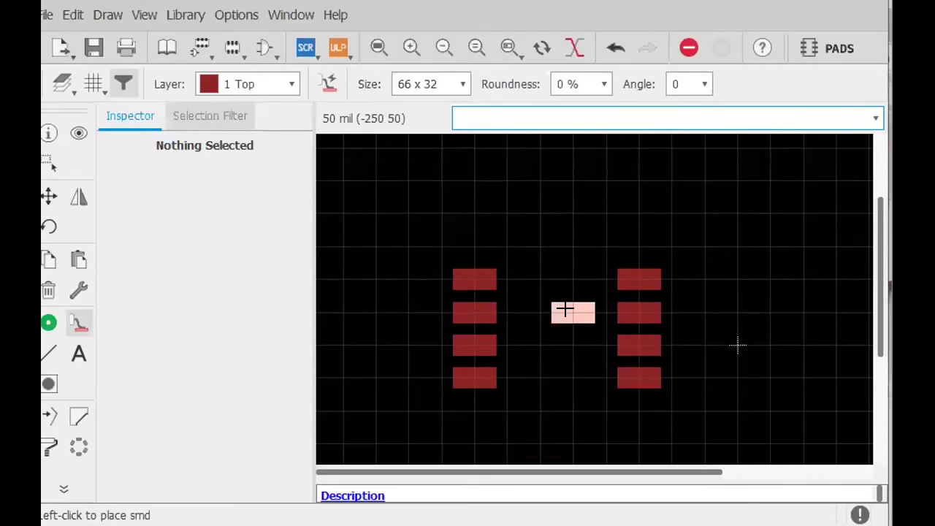
key("Escape")
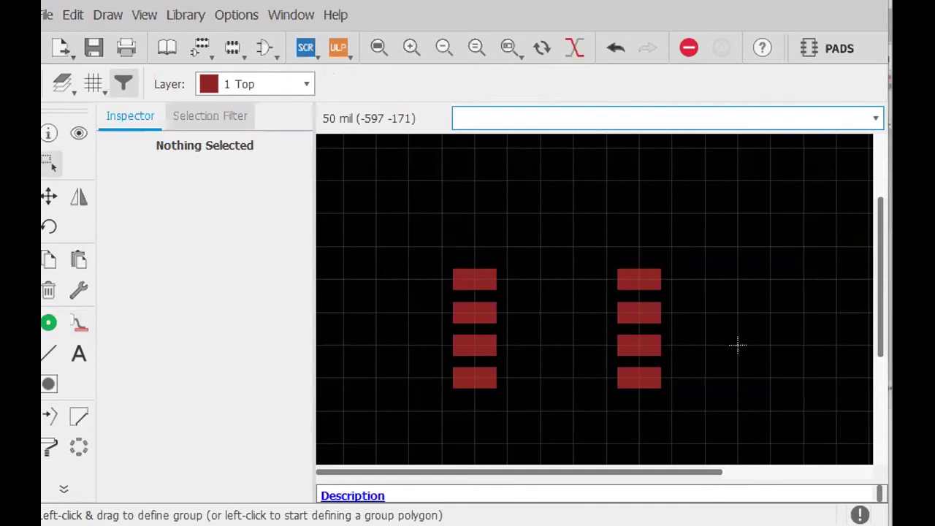
key("Escape")
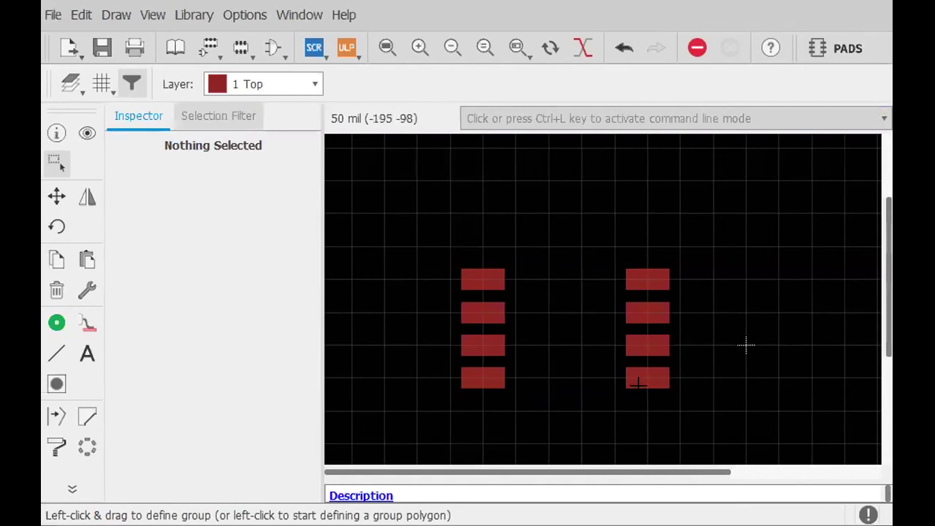
Draw a 150 by 250 mil rectangular outline between the two pad columns on layer 21 tPlace with line width 5.
left_click(56, 354)
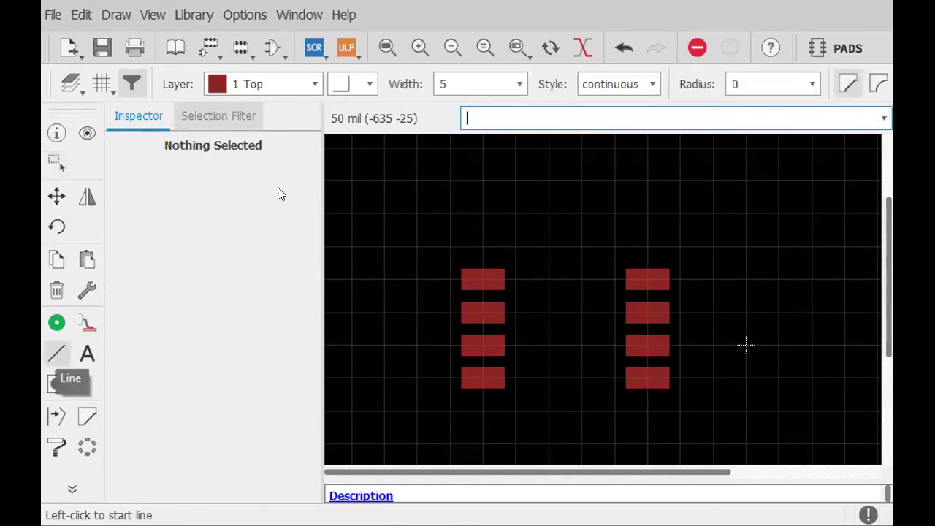
left_click(312, 84)
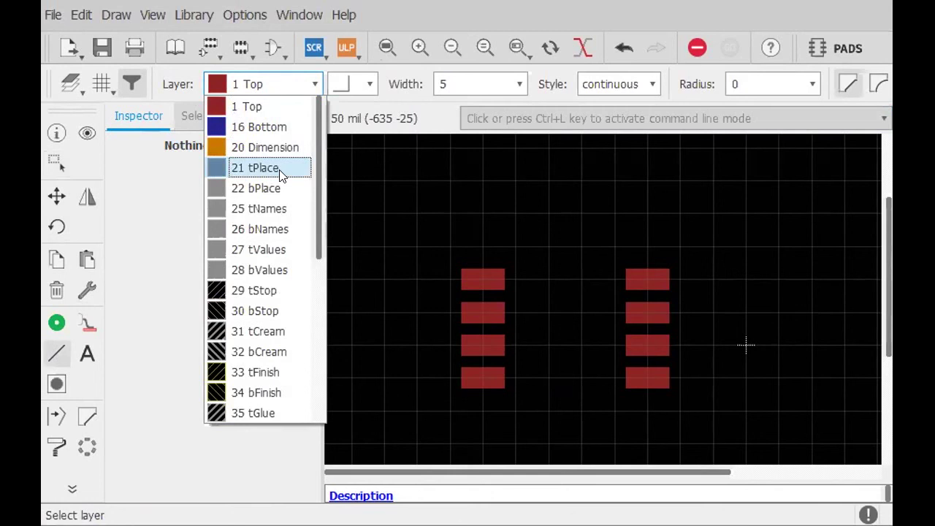
left_click(279, 169)
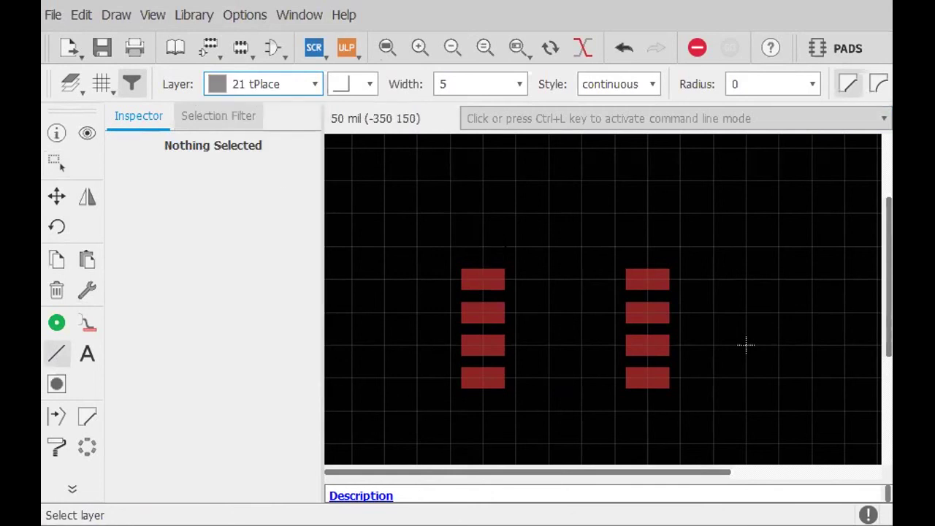
left_click(515, 246)
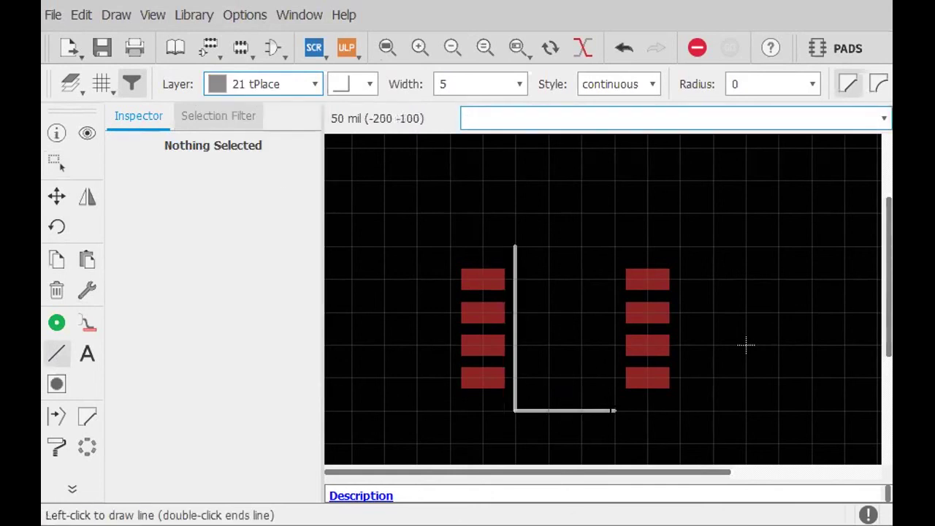
left_click(616, 411)
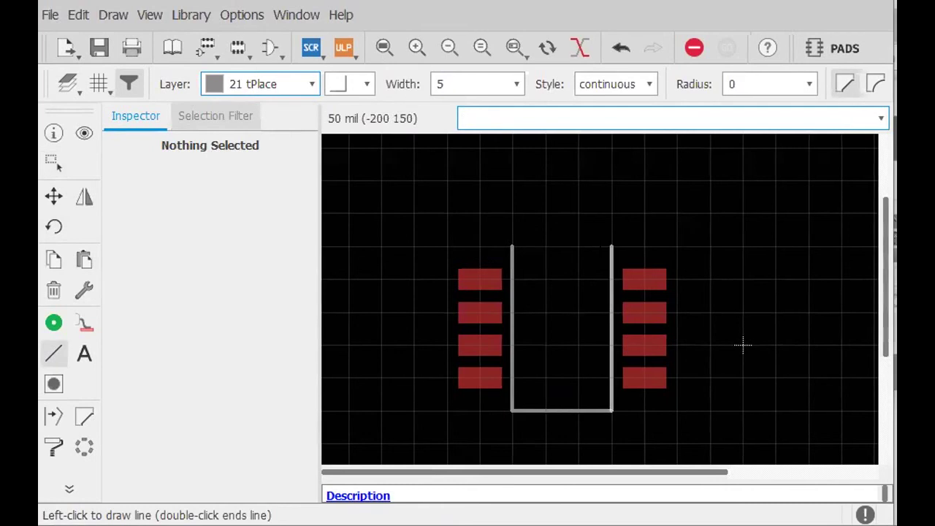
double_click(515, 247)
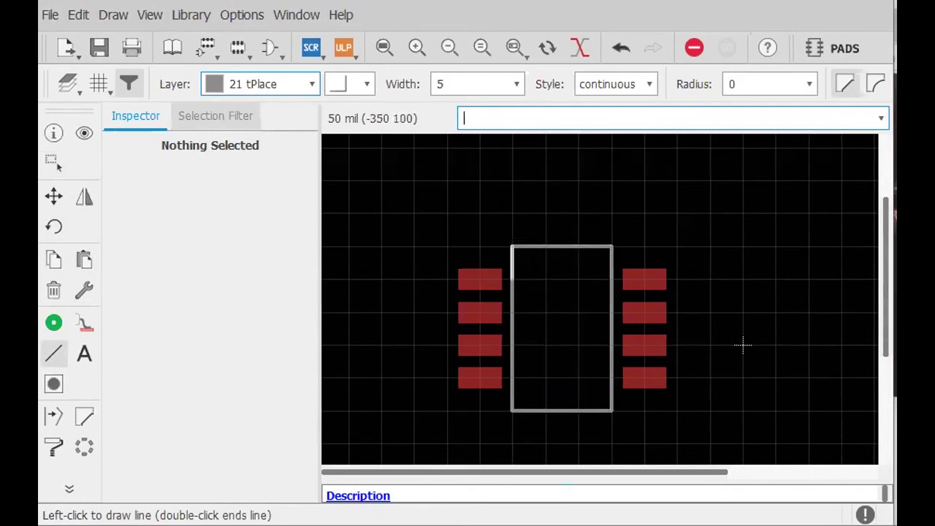
key("Escape")
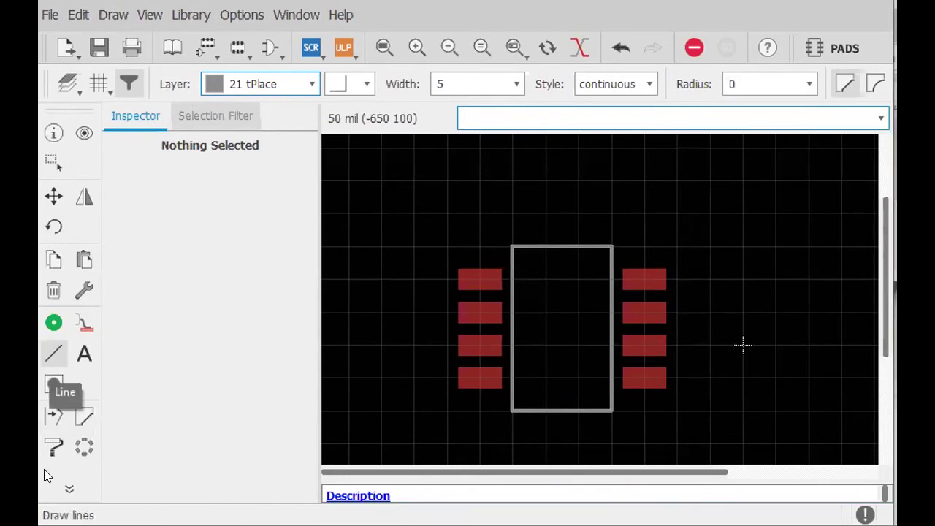
left_click(70, 497)
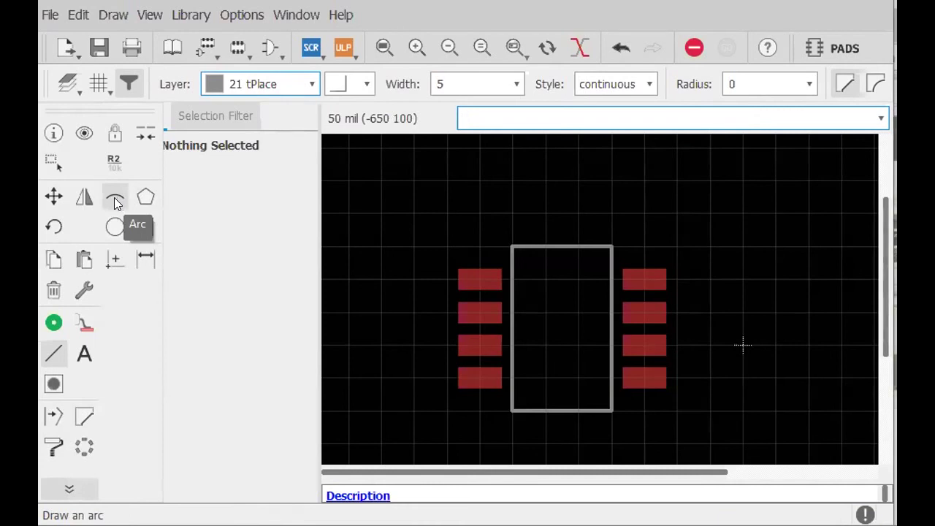
left_click(114, 198)
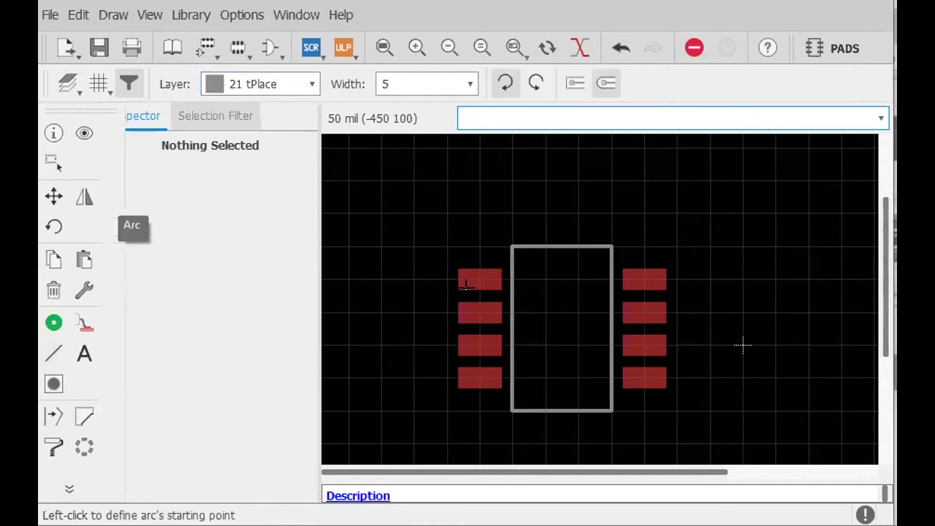
left_click(544, 247)
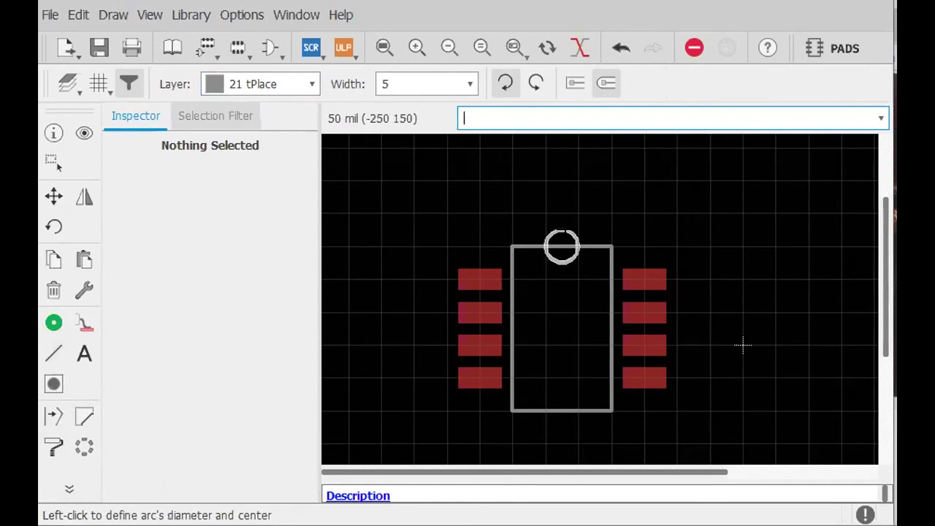
left_click(578, 247)
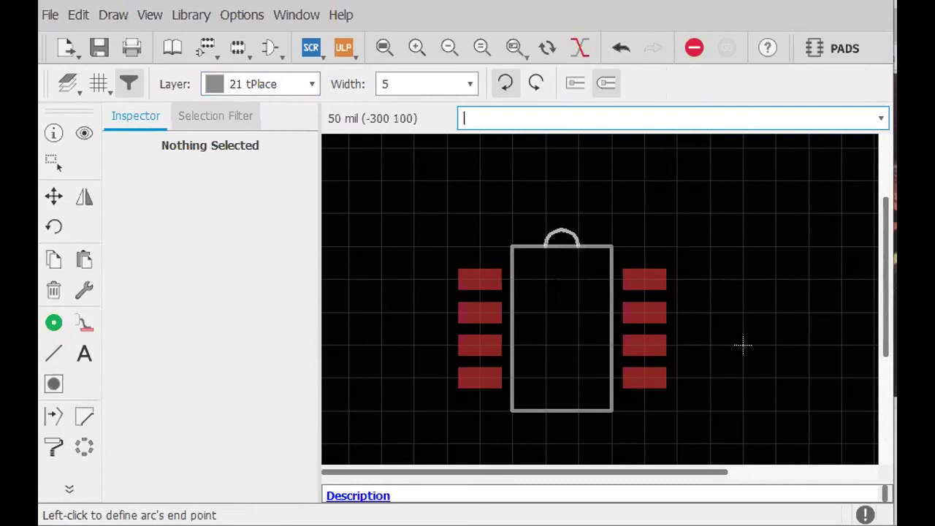
key("ctrl+z")
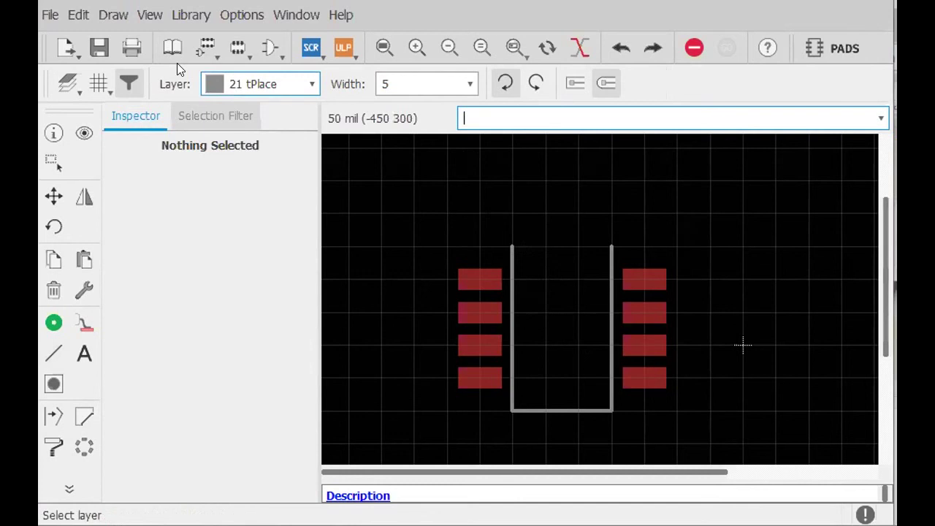
left_click(115, 20)
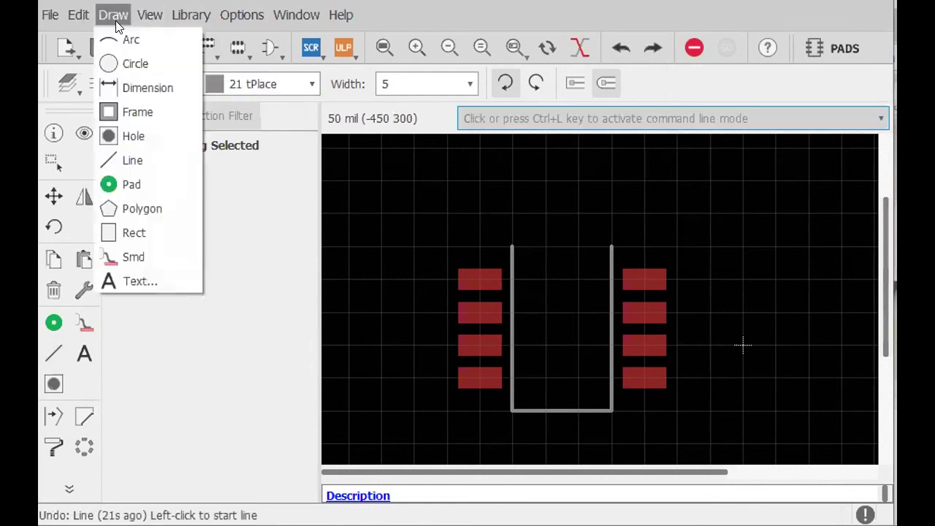
left_click(188, 16)
left_click(87, 18)
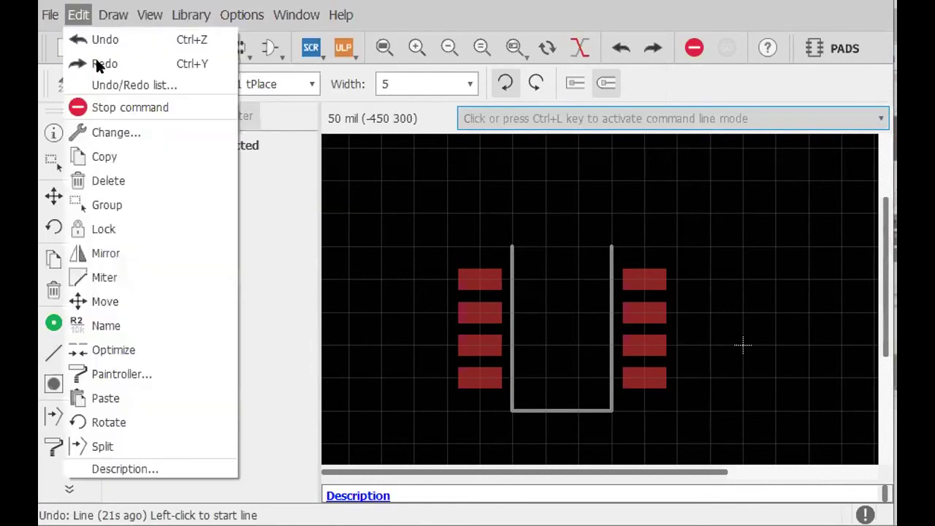
left_click(104, 64)
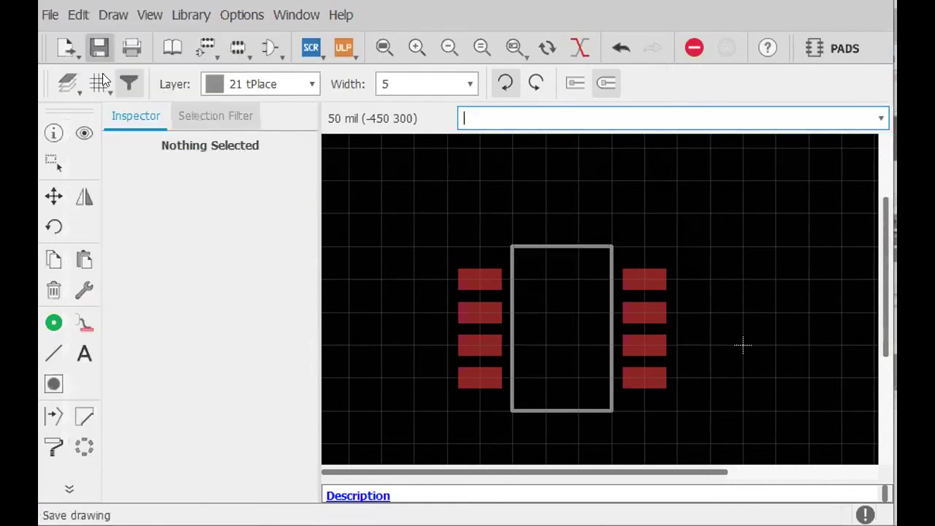
Try to draw a semicircular notch arc 50 mil wide, centred on the outline's upper edge and curving inward.
left_click(69, 488)
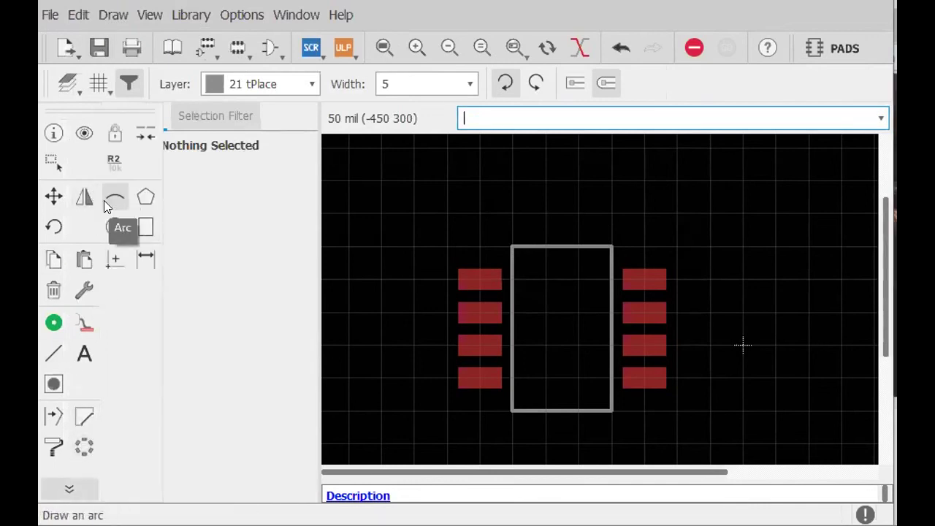
left_click(105, 200)
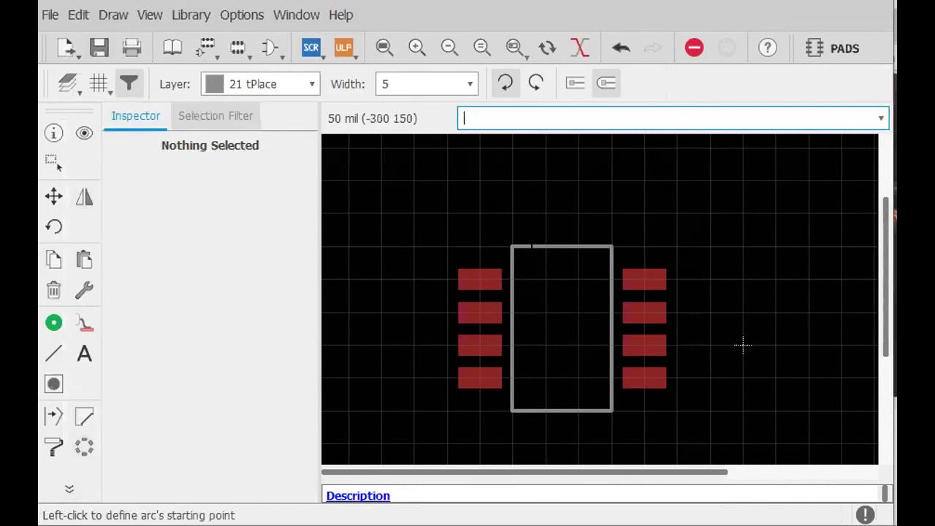
left_click(577, 246)
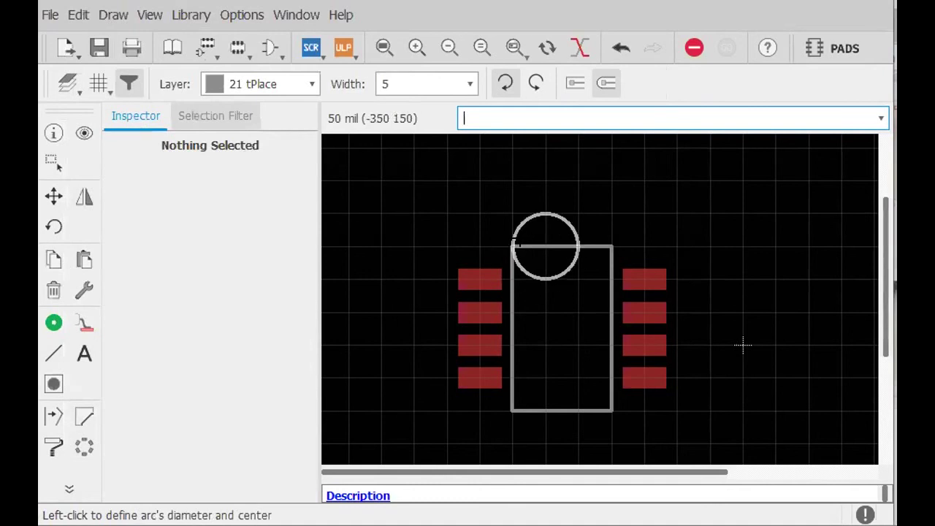
left_click(546, 247)
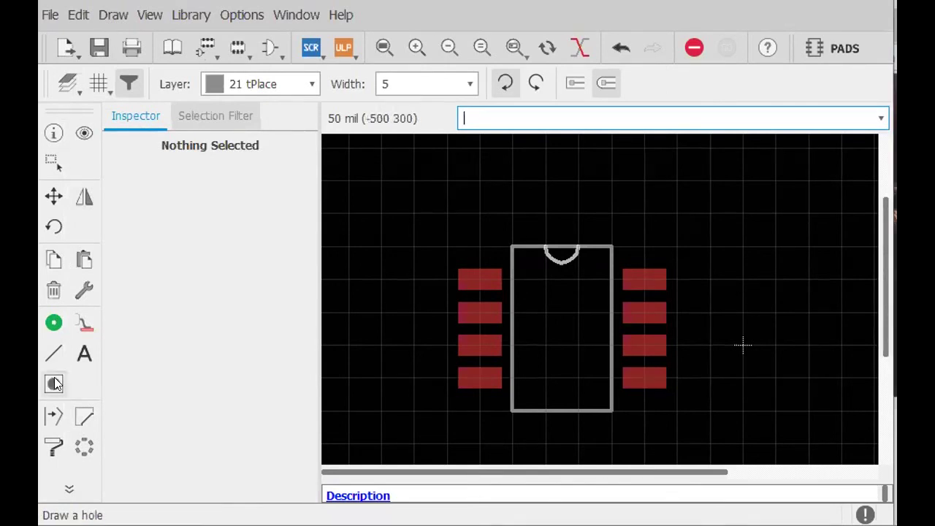
Place the text "uc" at size 50 on layer 21 tPlace inside the package outline, at about (-300, 0) mil.
left_click(71, 353)
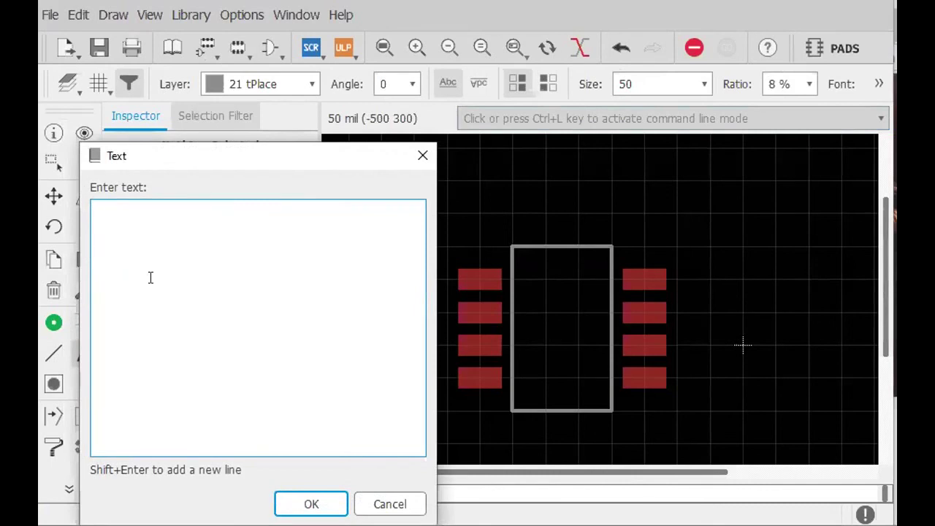
type("u")
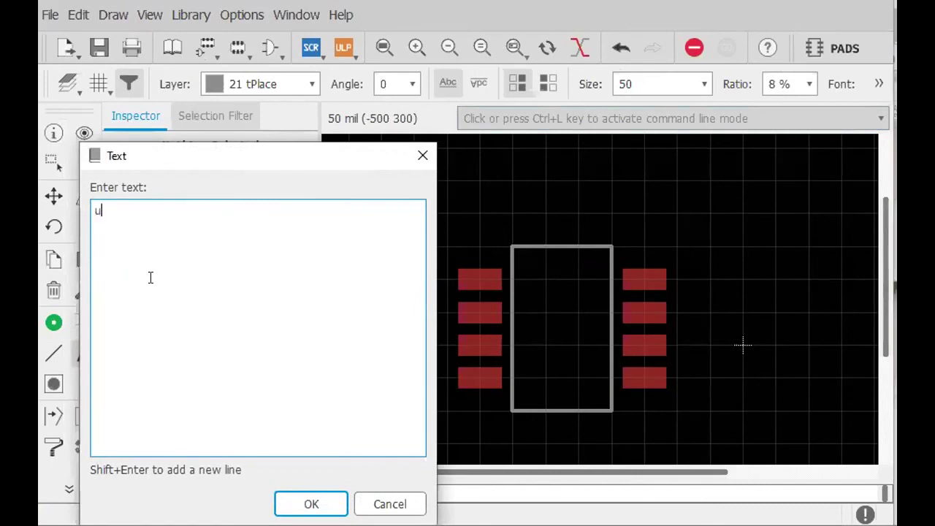
type("1")
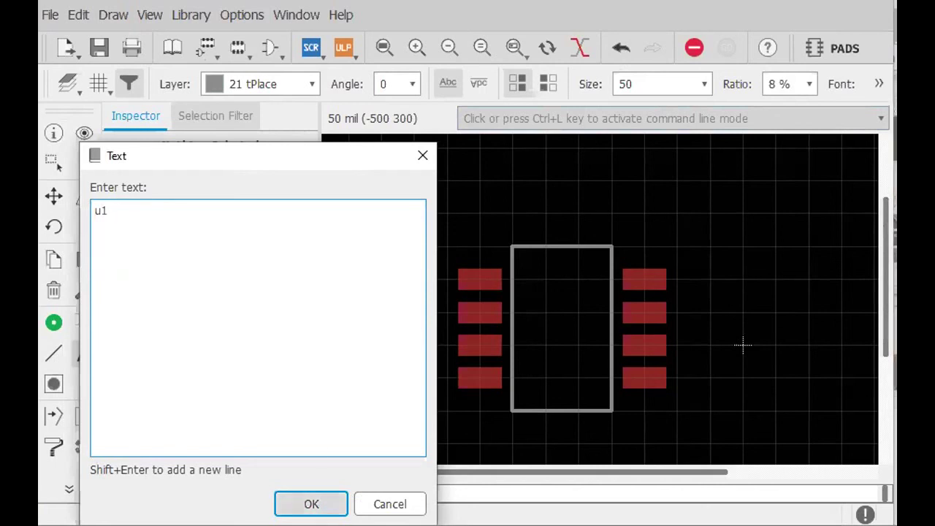
key("BackSpace")
type("p")
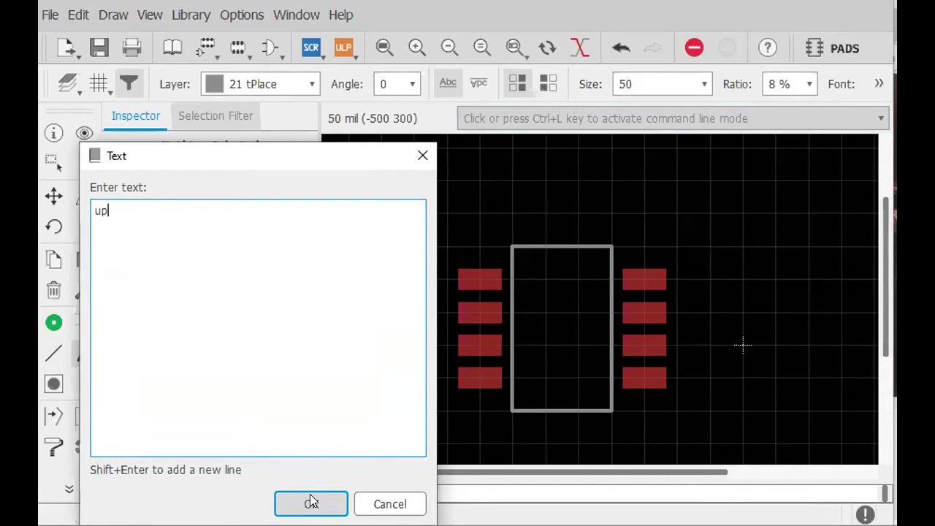
key("BackSpace")
type("c")
left_click(312, 501)
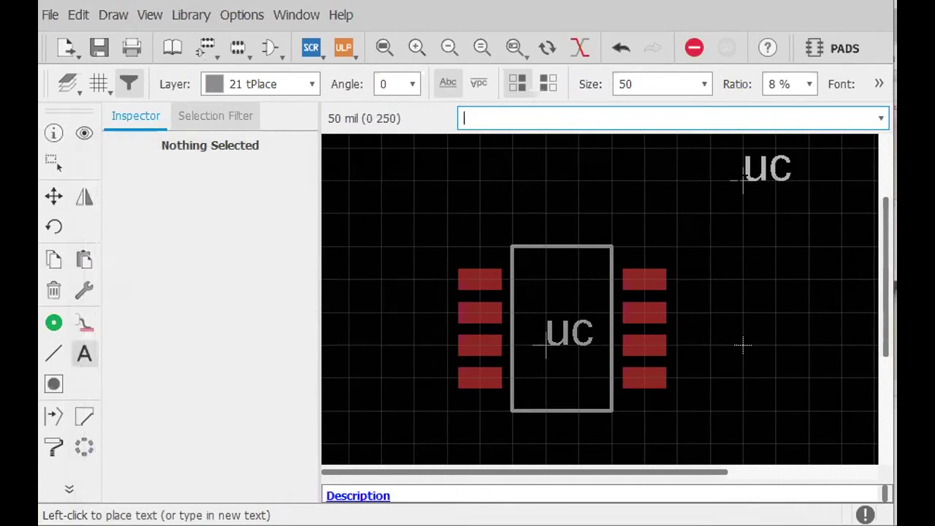
left_click(743, 345)
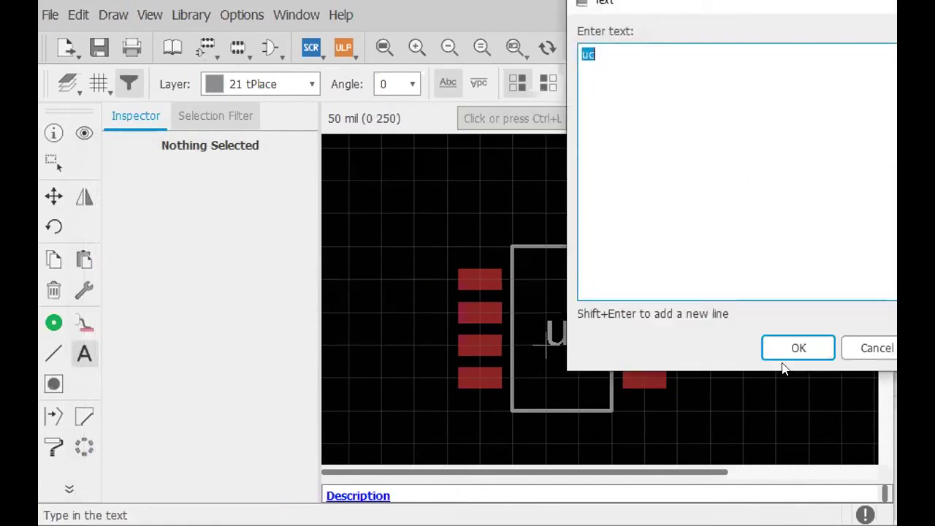
left_click(874, 347)
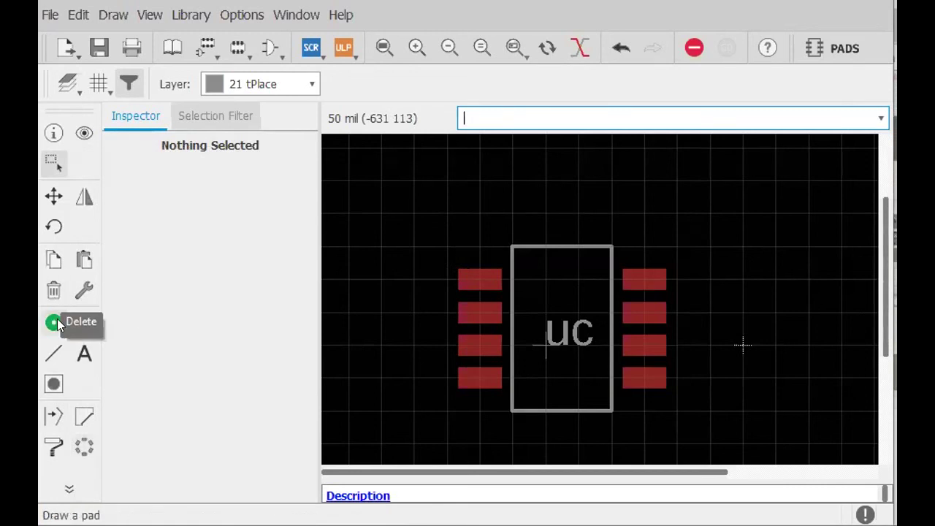
Name the uppermost pad of the first column VDD and the uppermost pad of the second column GND.
left_click(71, 491)
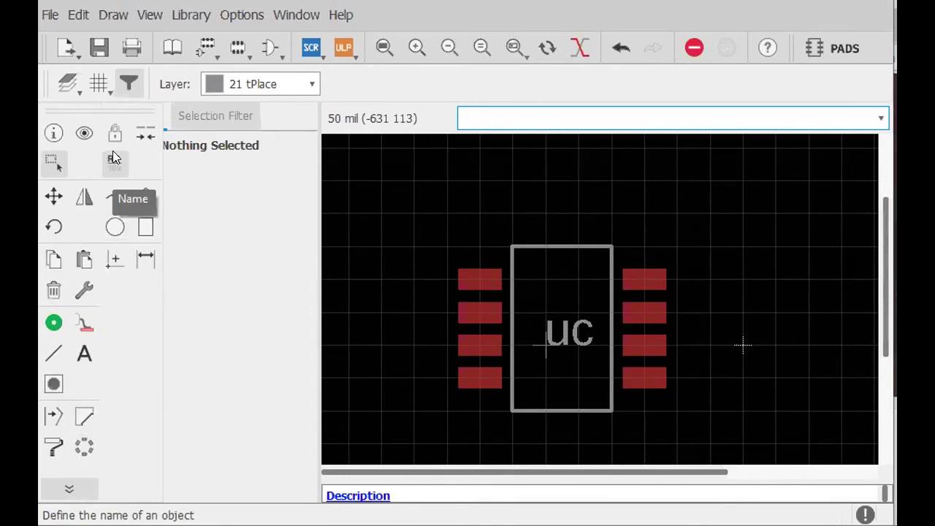
left_click(105, 163)
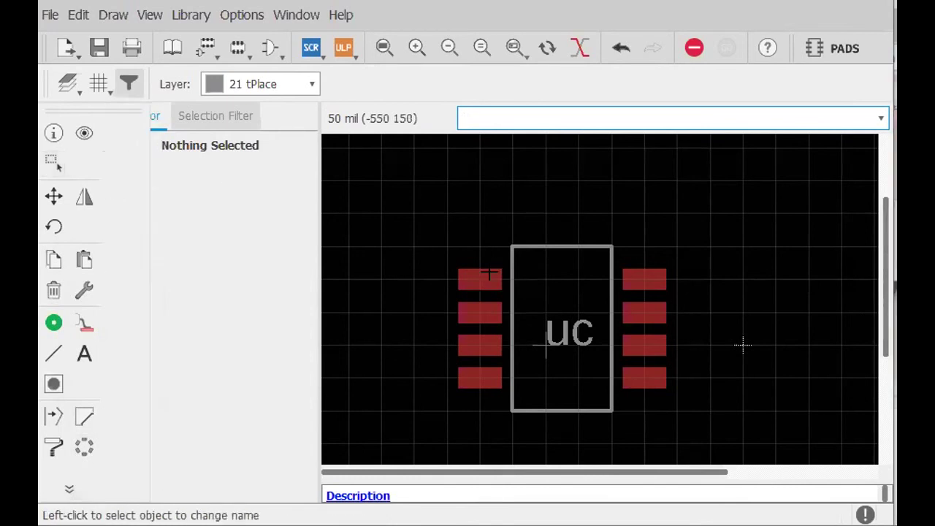
left_click(472, 273)
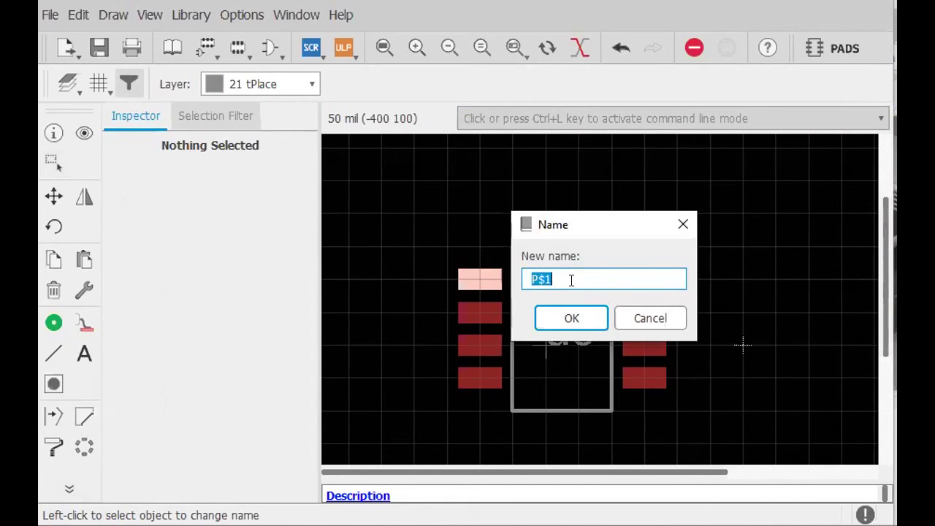
type("VDD")
key("Return")
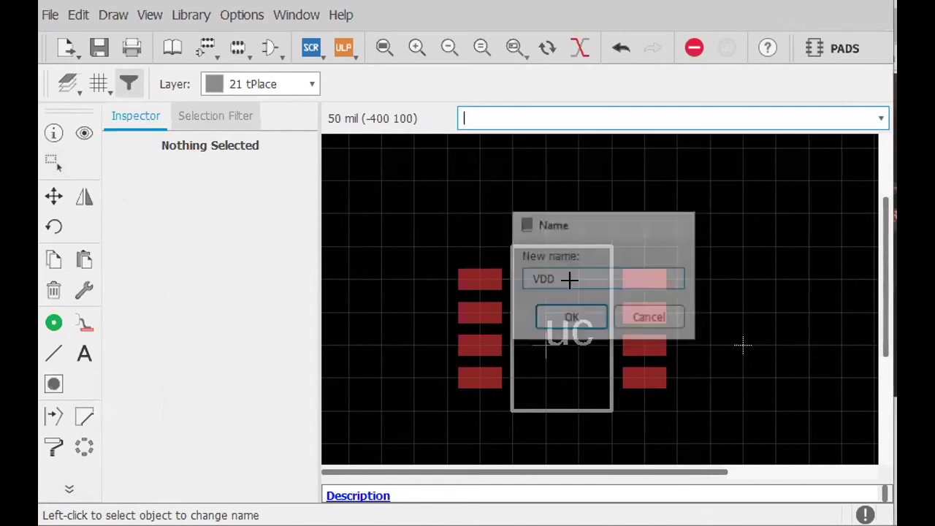
left_click(637, 275)
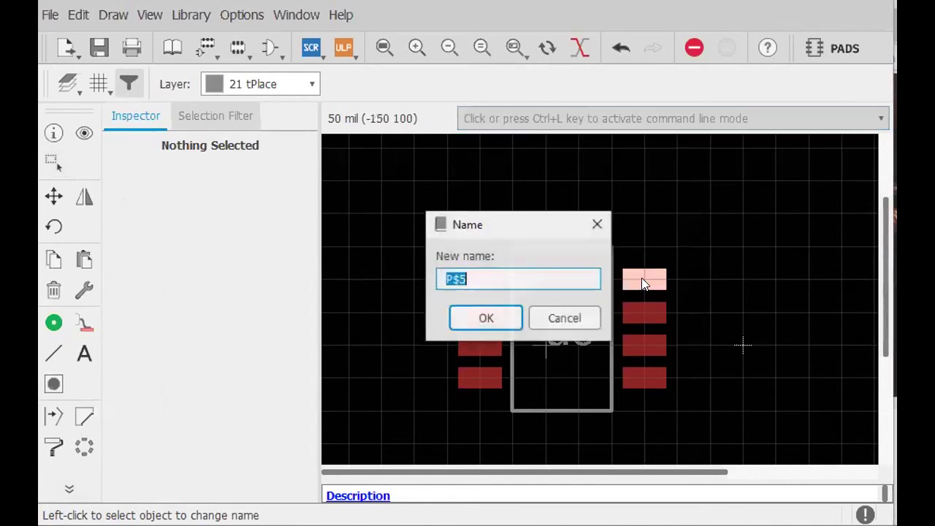
type("GND")
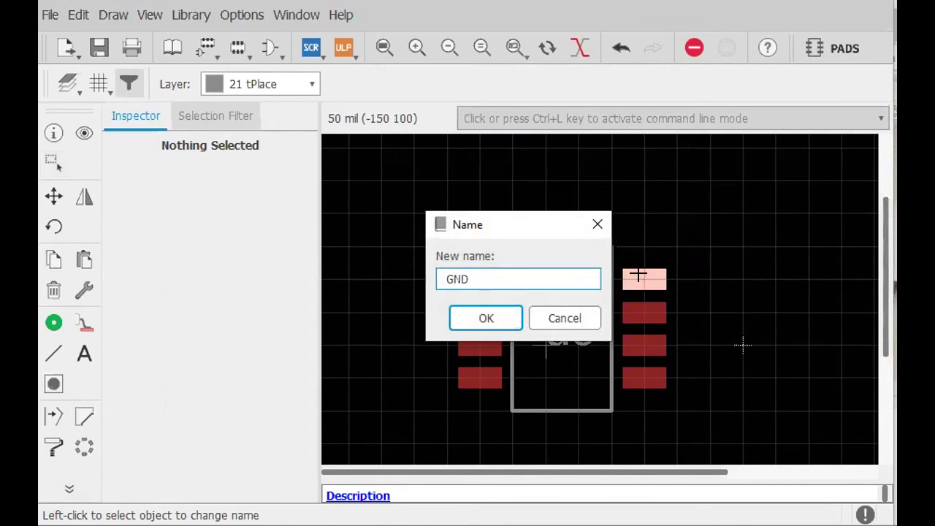
key("Return")
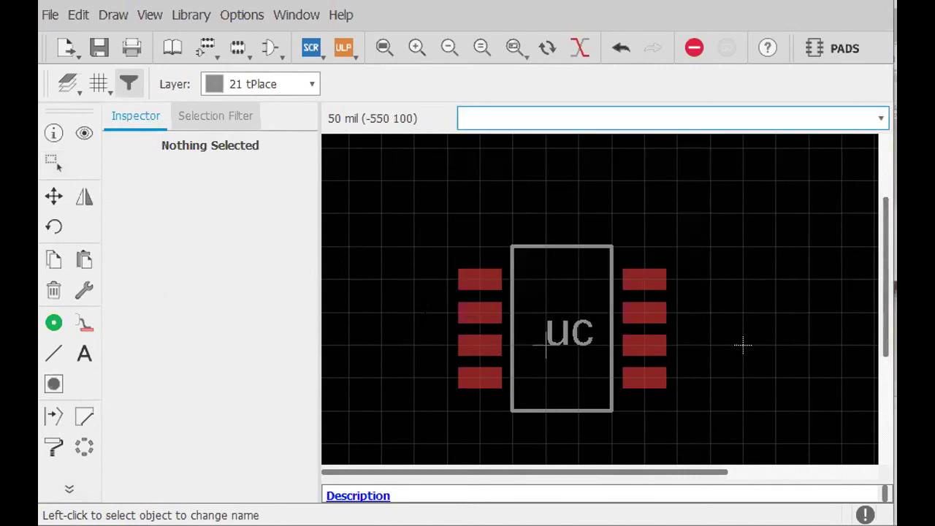
Name the remaining three pads of the first column 1, 2 and 3 from the upper one down.
left_click(474, 311)
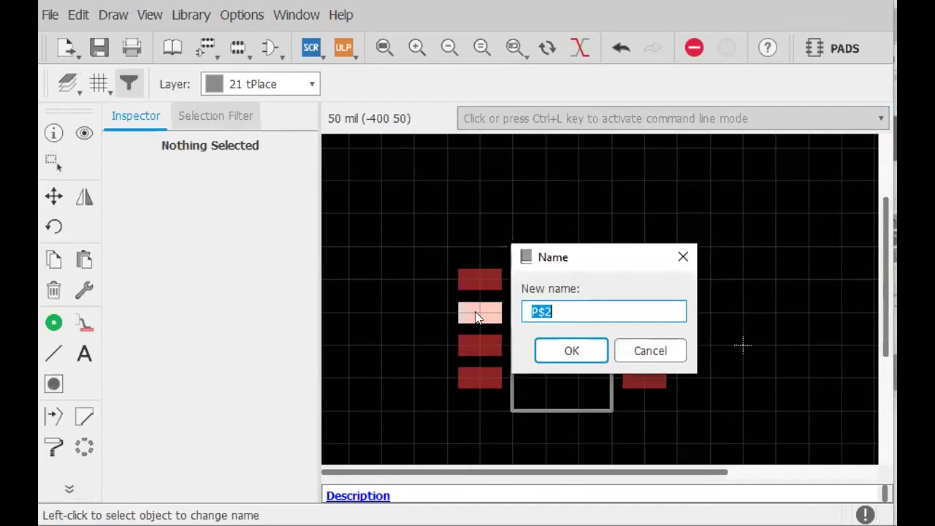
type("1")
key("Return")
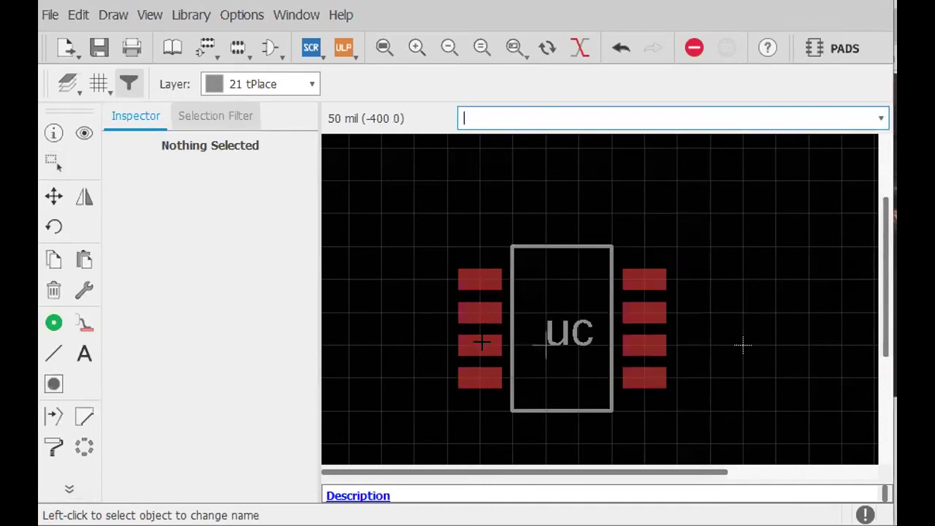
left_click(477, 344)
type("2")
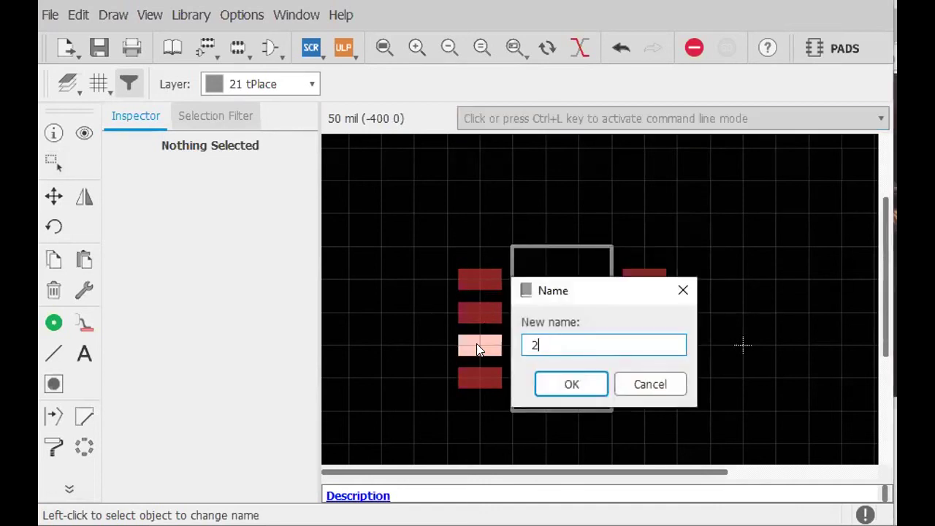
key("Return")
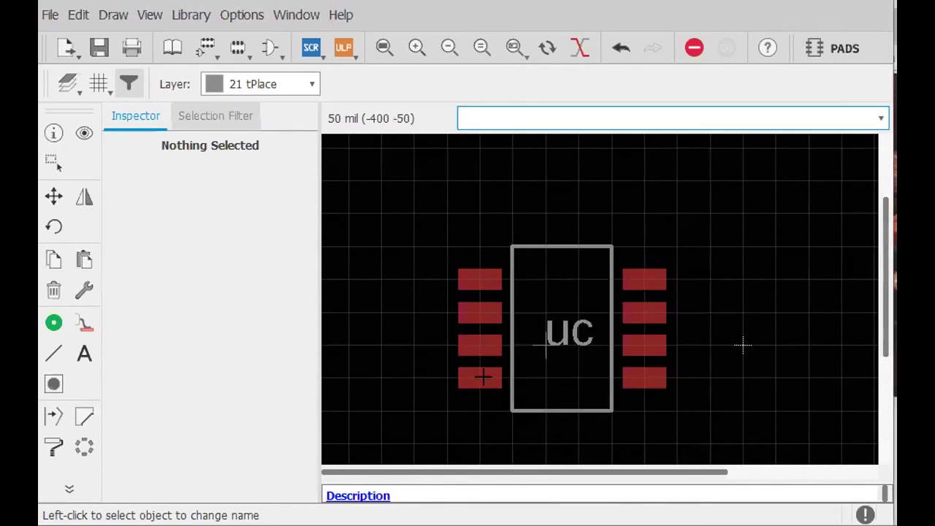
left_click(472, 374)
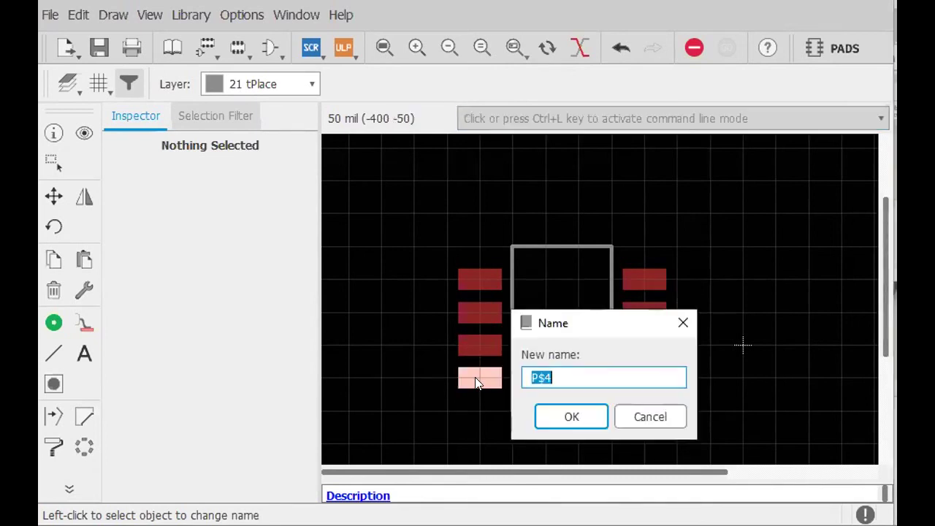
type("3")
key("Return")
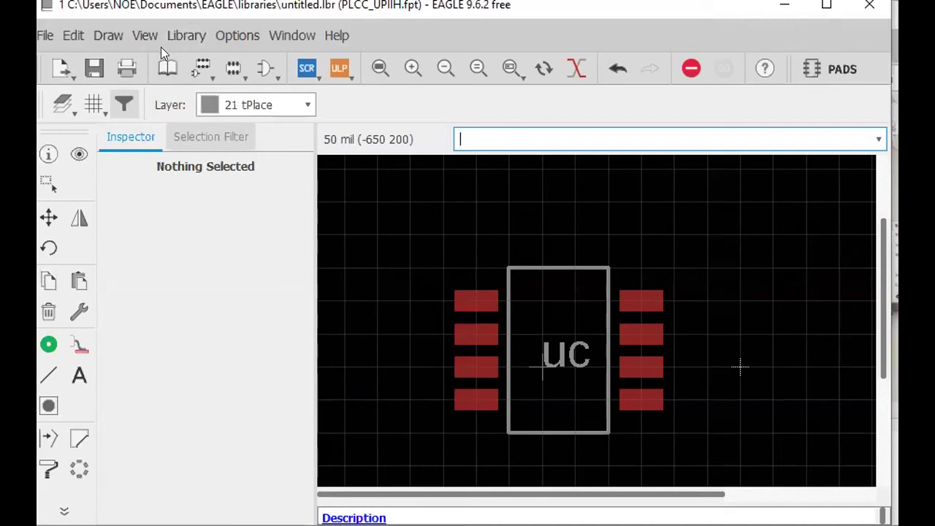
Open the PIC16F_UPIIH device from the library contents and place one PIC16F1938UPIIH symbol at the origin.
left_click(167, 68)
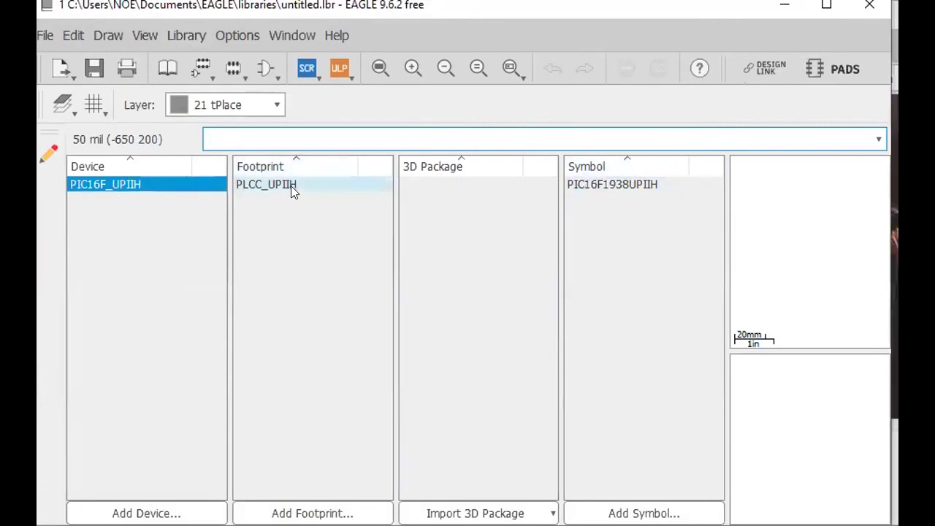
double_click(116, 183)
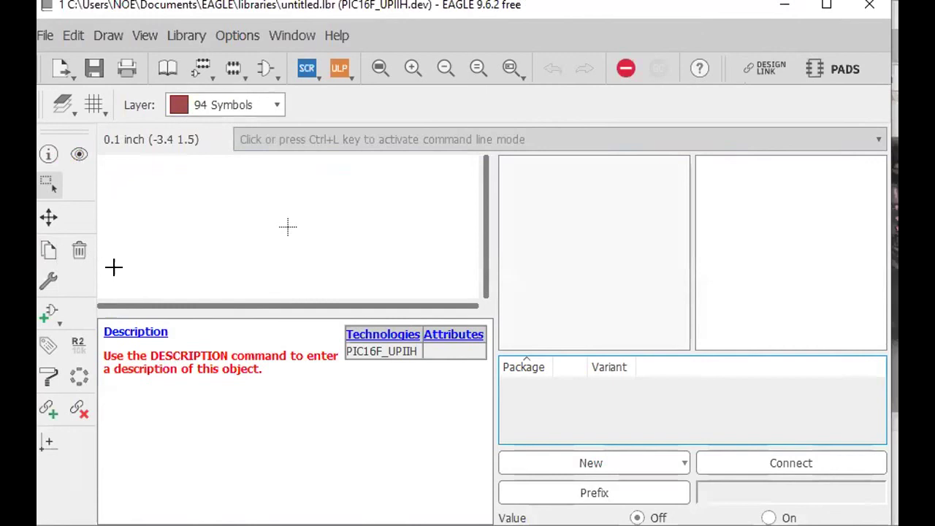
left_click(48, 317)
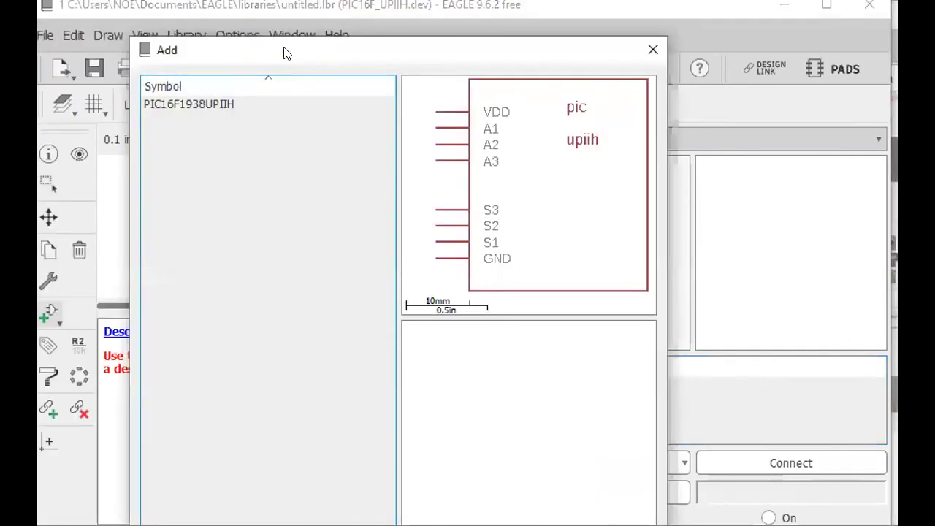
left_click_drag(284, 51, 269, 0)
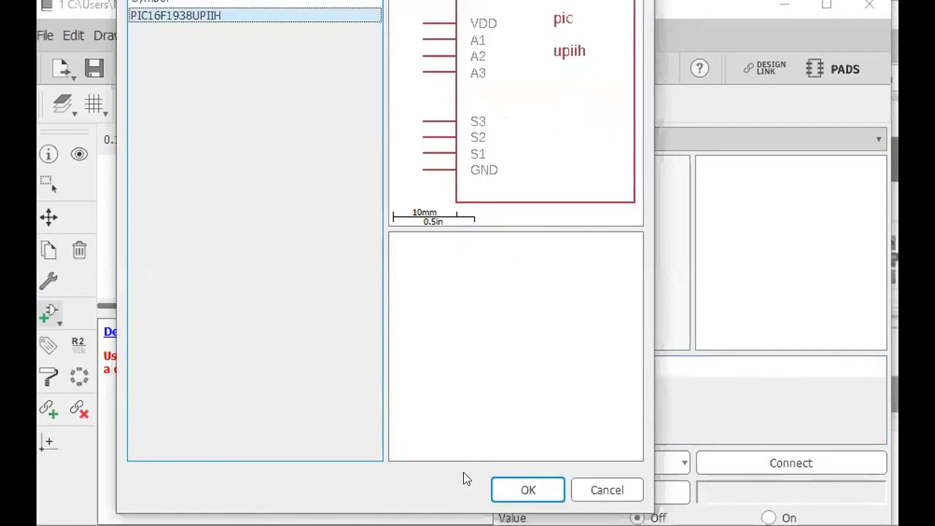
left_click(531, 489)
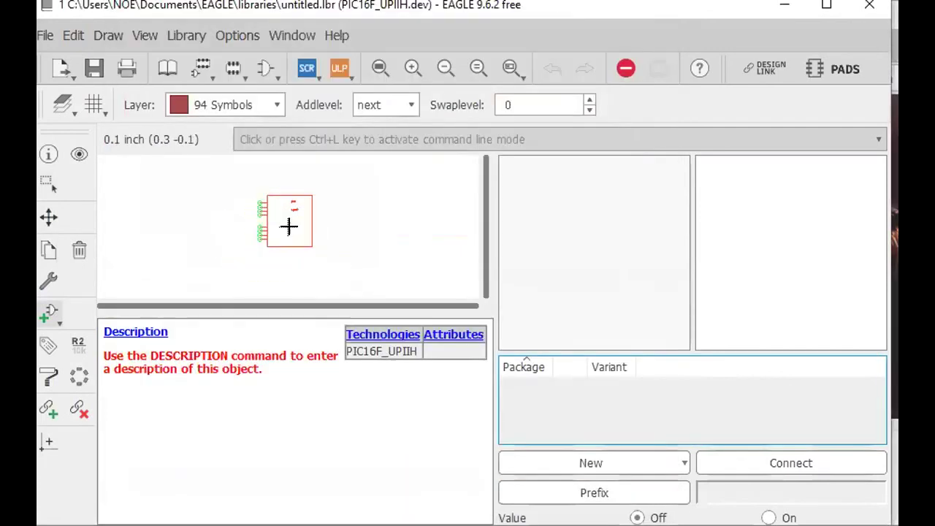
left_click(289, 226)
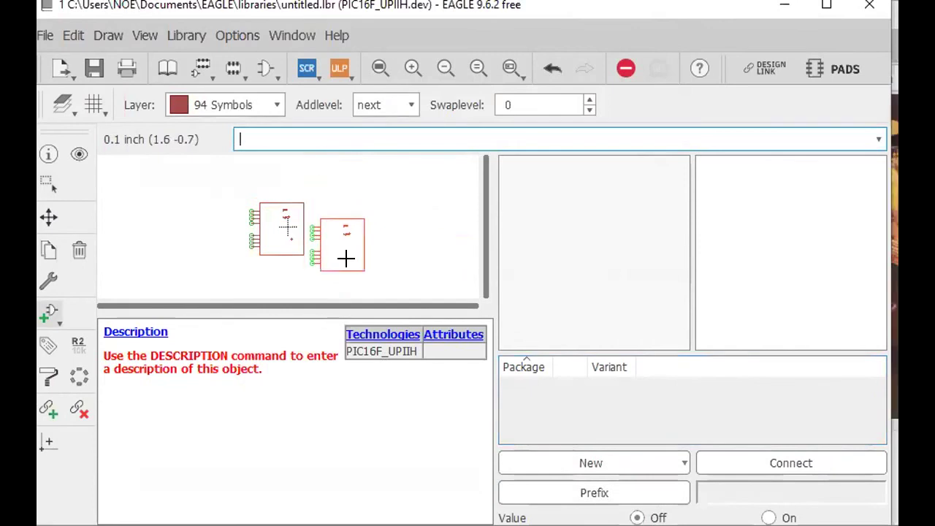
left_click(346, 258)
key("Escape")
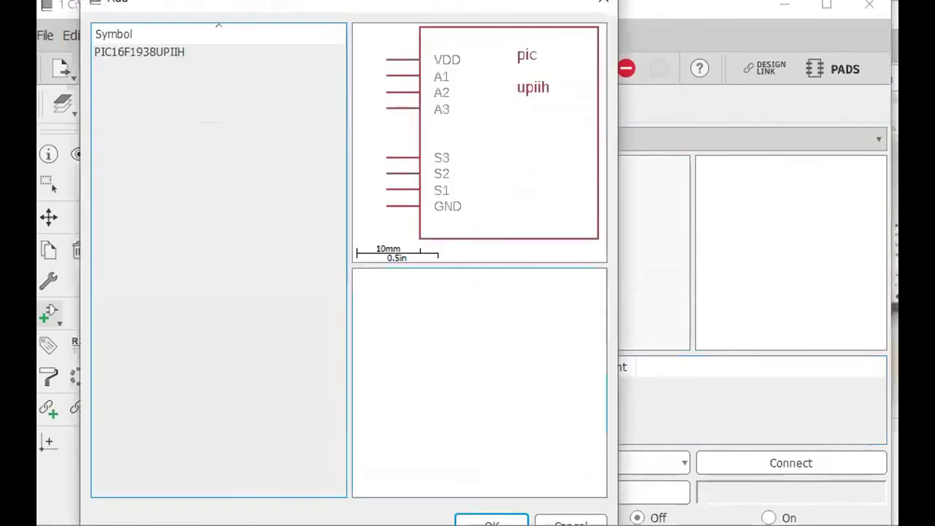
left_click(570, 522)
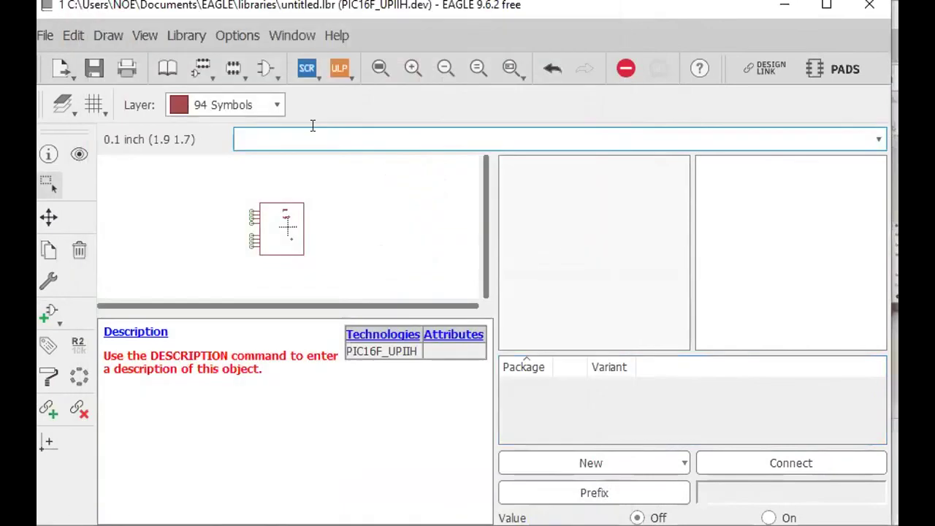
left_click(166, 66)
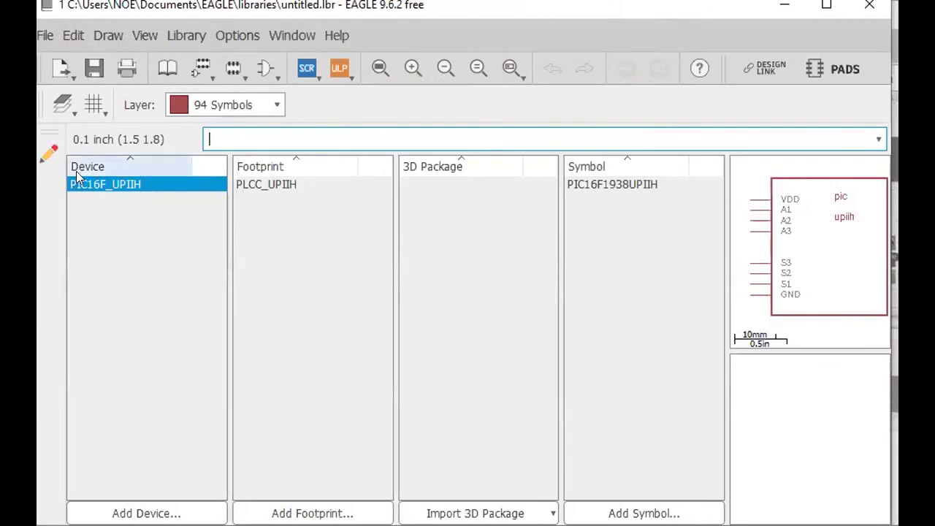
double_click(117, 184)
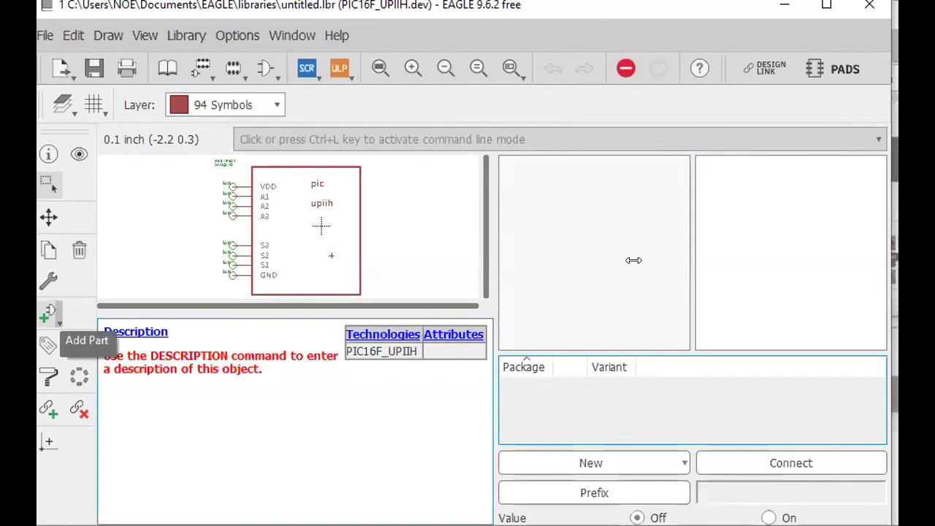
left_click(48, 314)
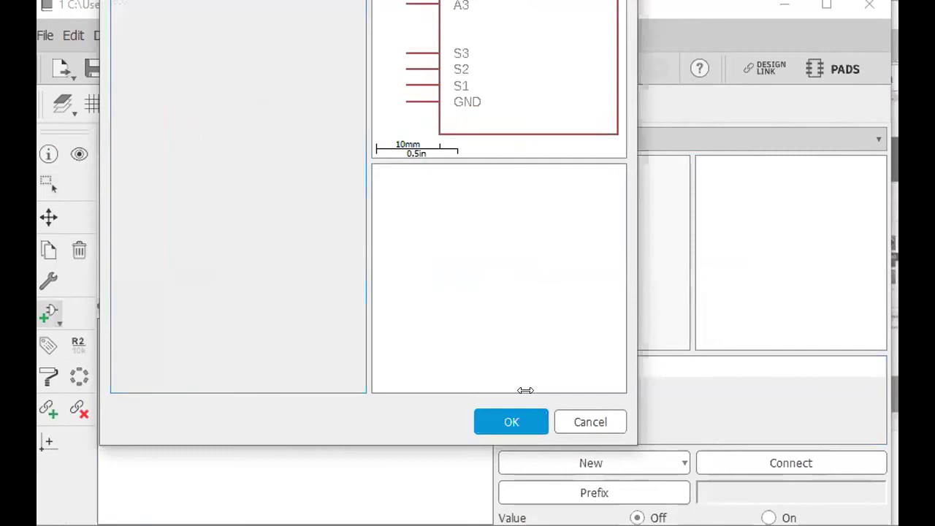
left_click(501, 414)
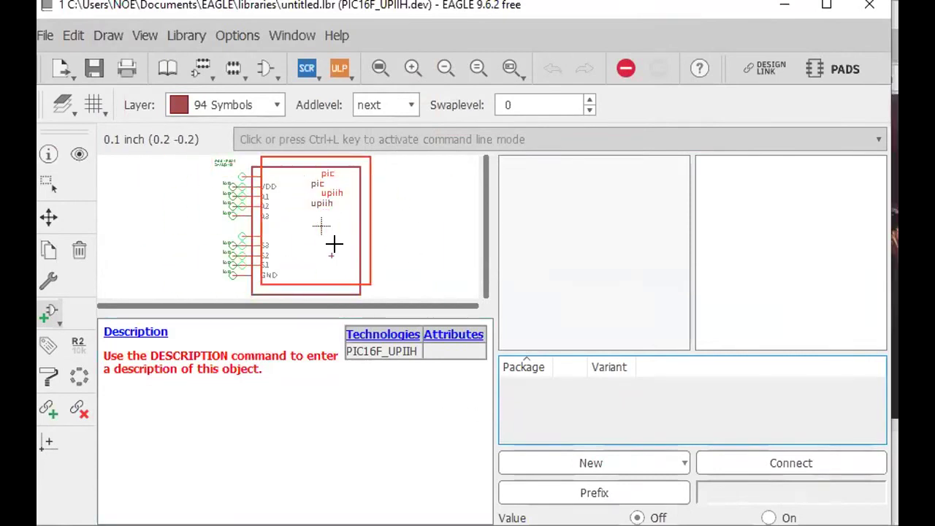
key("Escape")
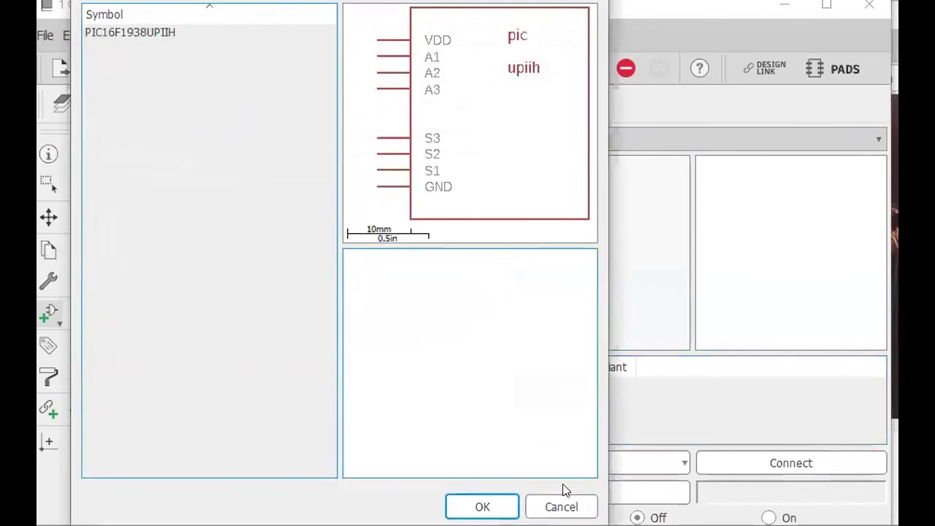
key("Escape")
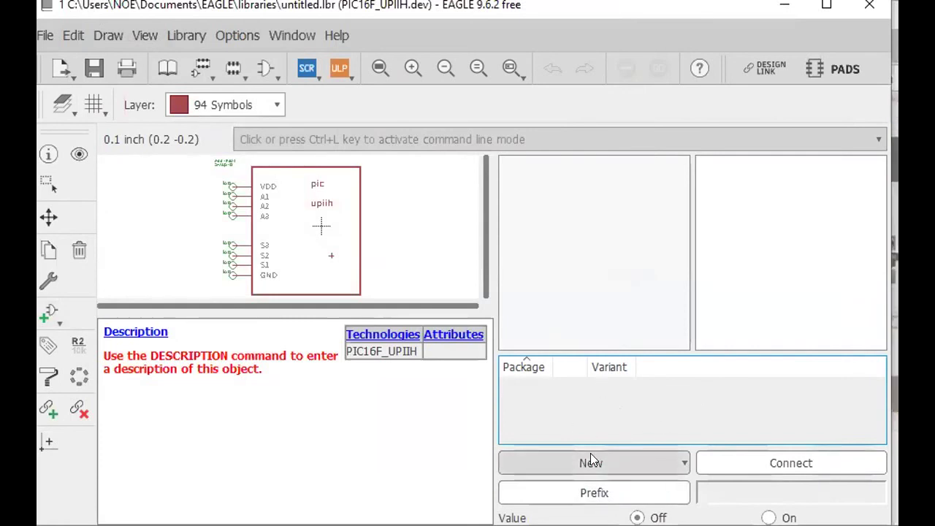
Add the local package PLCC_UPIIH as a new package variant of the PIC16F_UPIIH device, leaving the variant name empty.
left_click(678, 460)
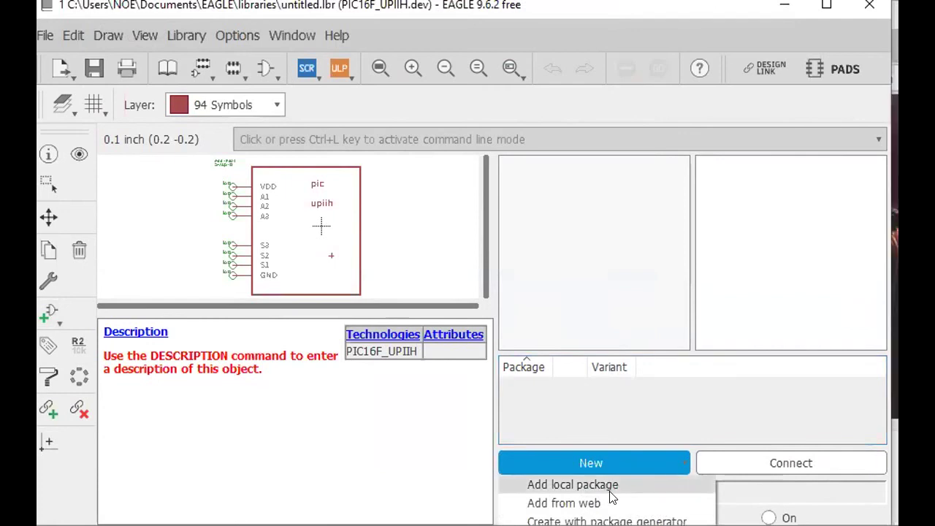
left_click(547, 485)
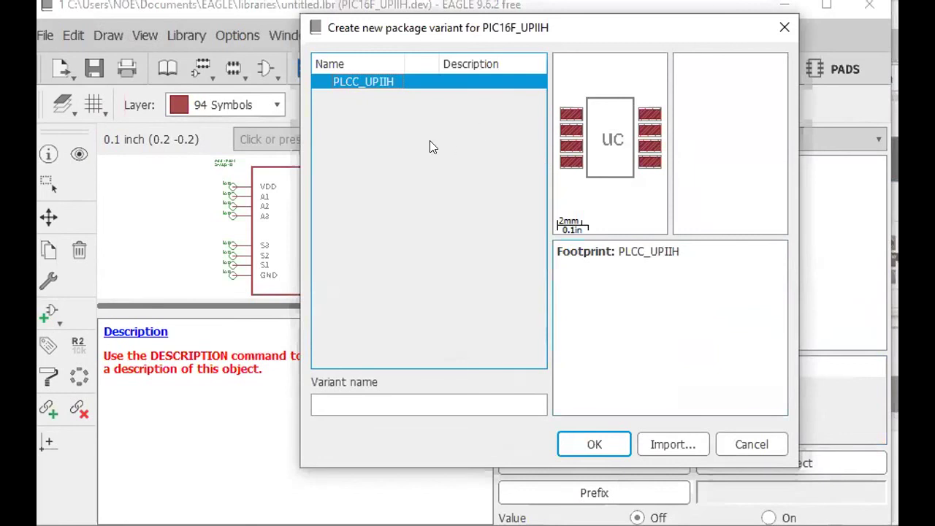
left_click(607, 442)
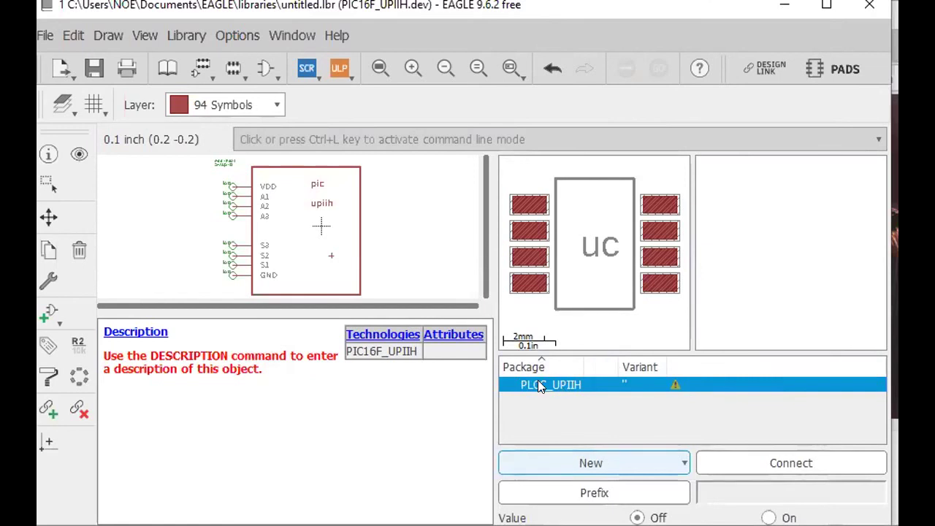
Open the pin-to-pad connections of PLCC_UPIIH and connect pin VDD to pad VDD and pin GND to pad GND.
left_click(791, 462)
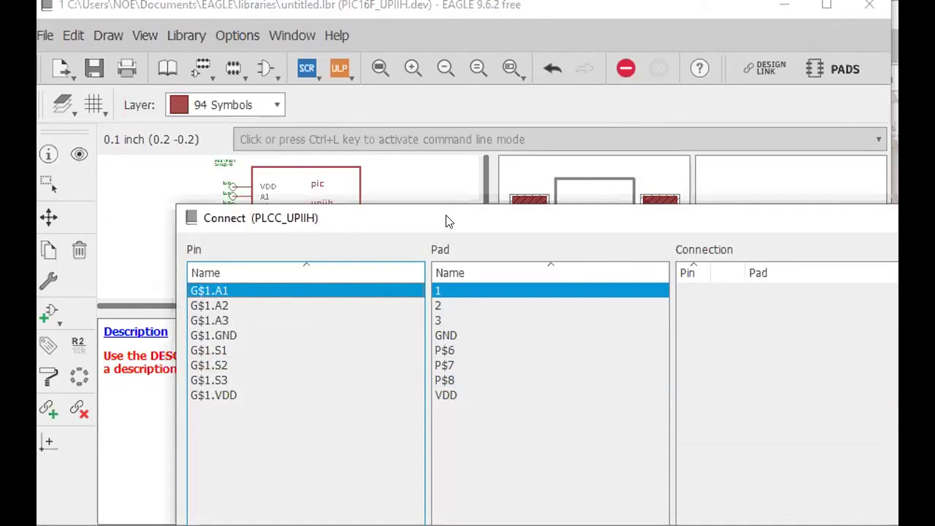
left_click_drag(447, 220, 379, 32)
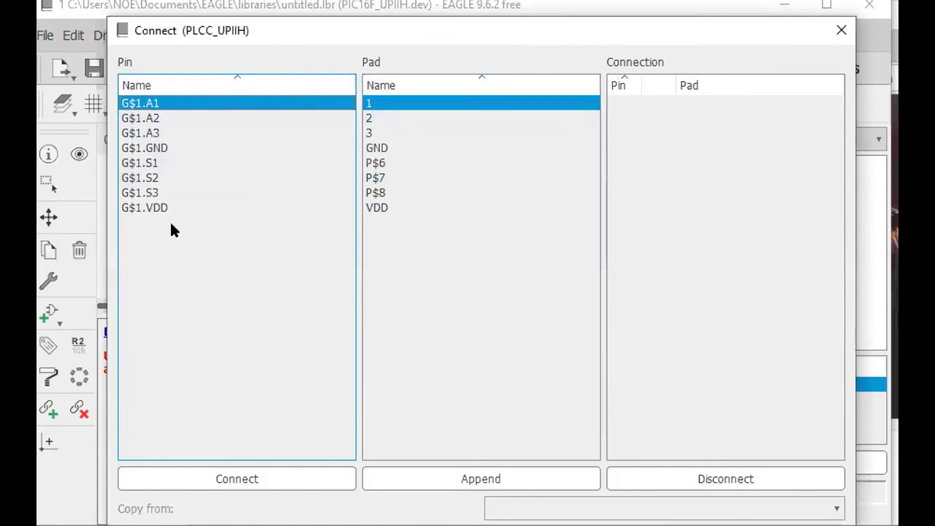
left_click(144, 208)
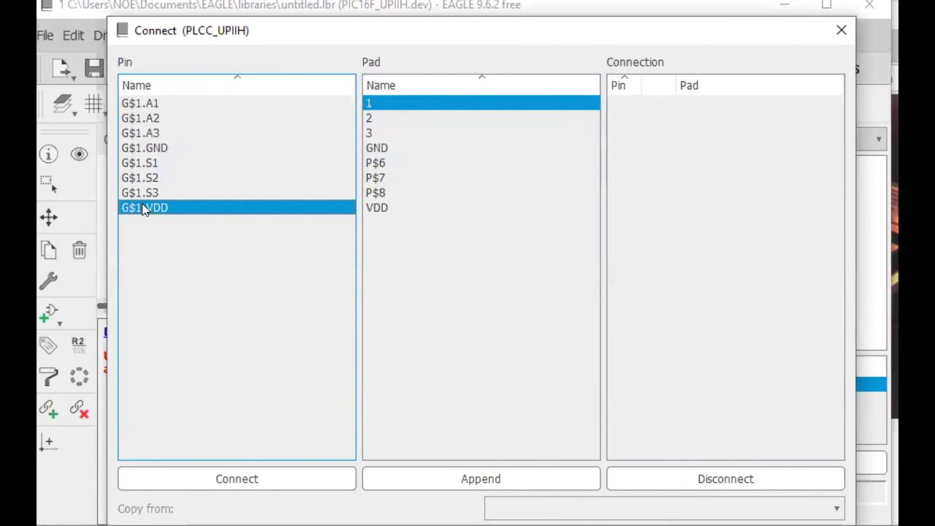
left_click(375, 206)
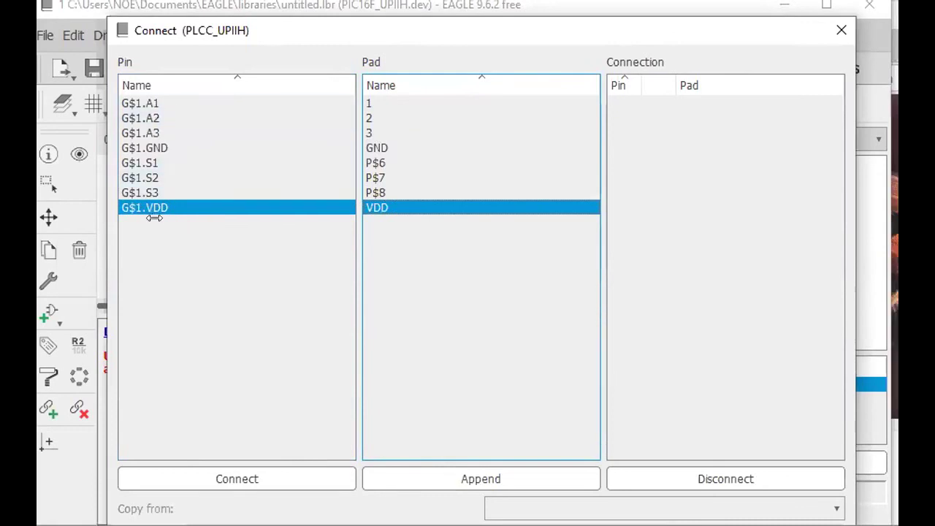
left_click(273, 476)
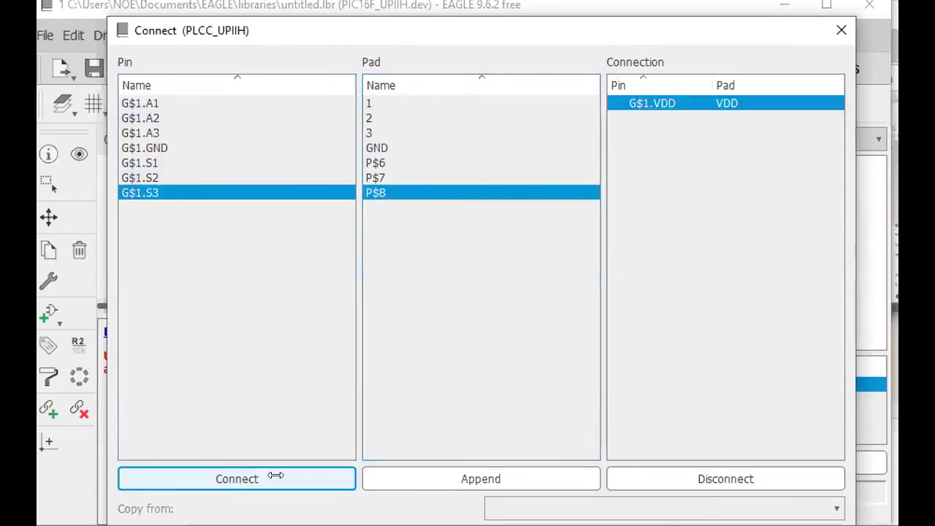
left_click(172, 148)
left_click(372, 143)
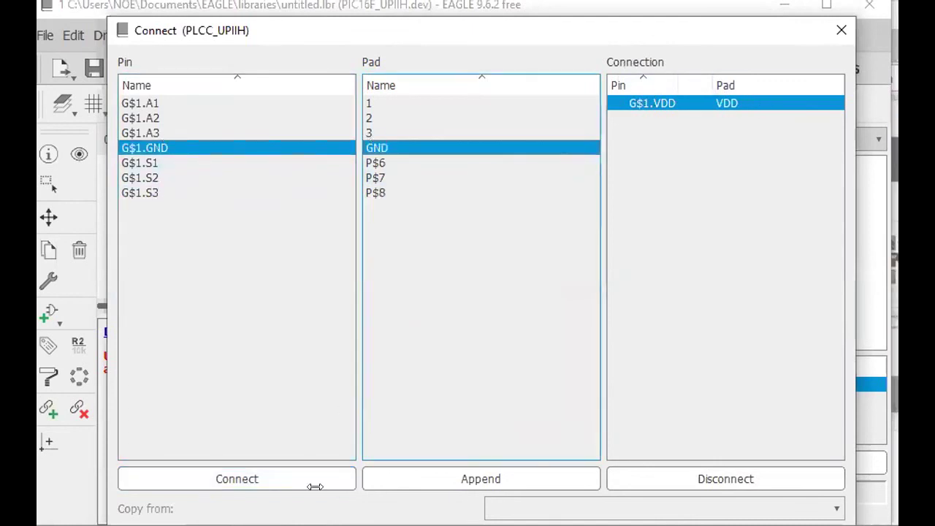
left_click(241, 477)
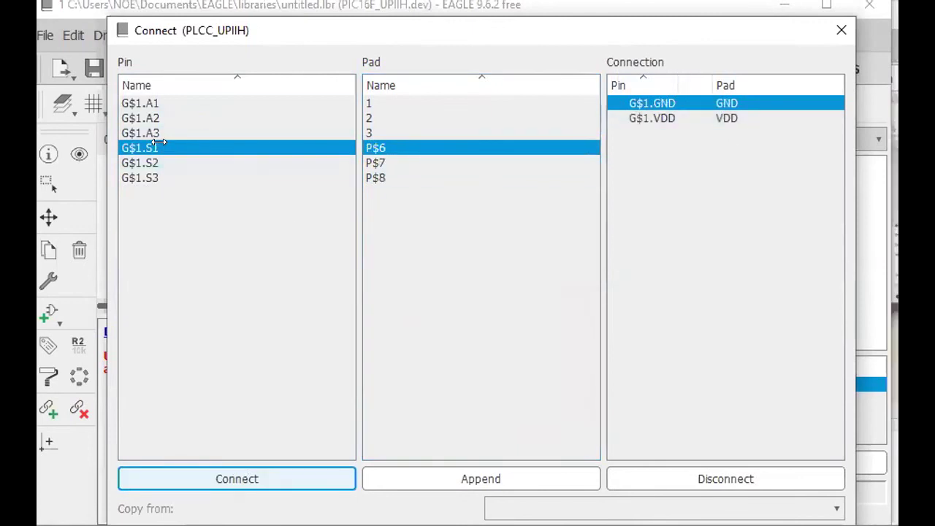
Connect pins S1, S2 and S3 to pads 1, 2 and 3 respectively.
left_click(383, 103)
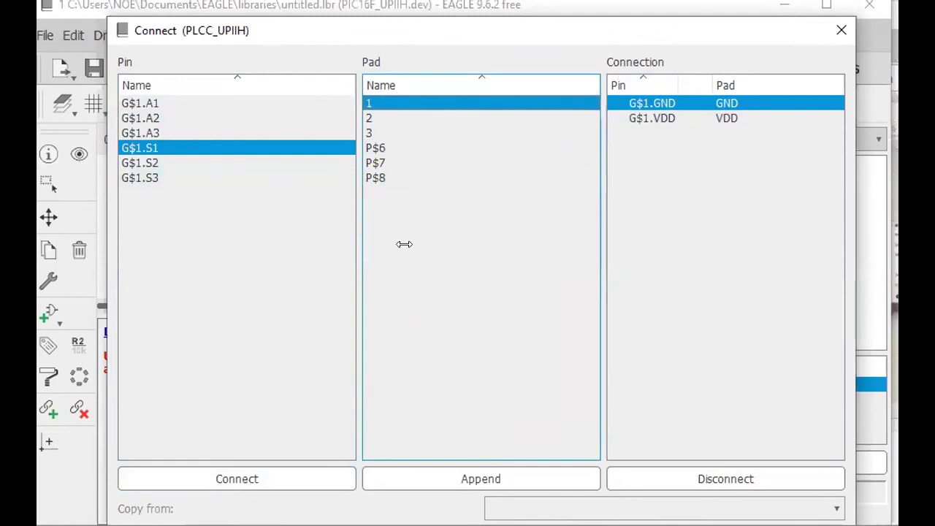
left_click(252, 479)
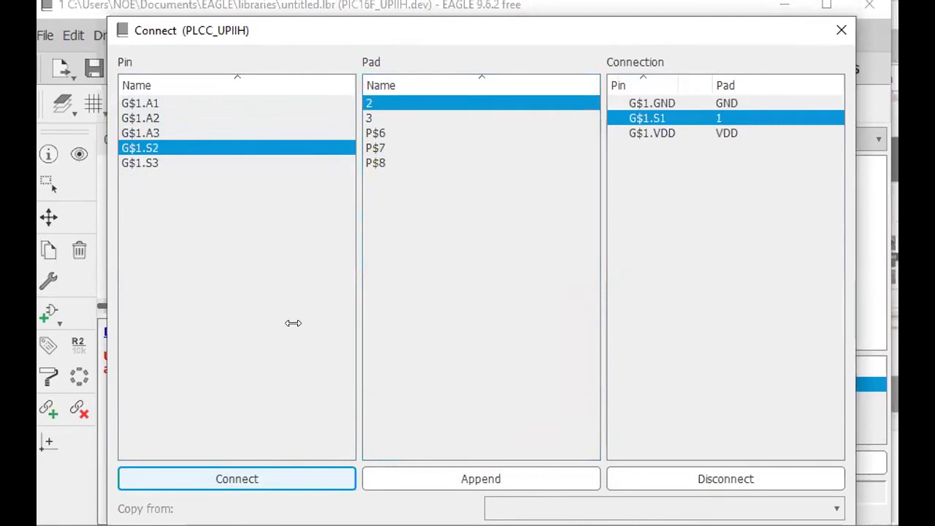
left_click(246, 473)
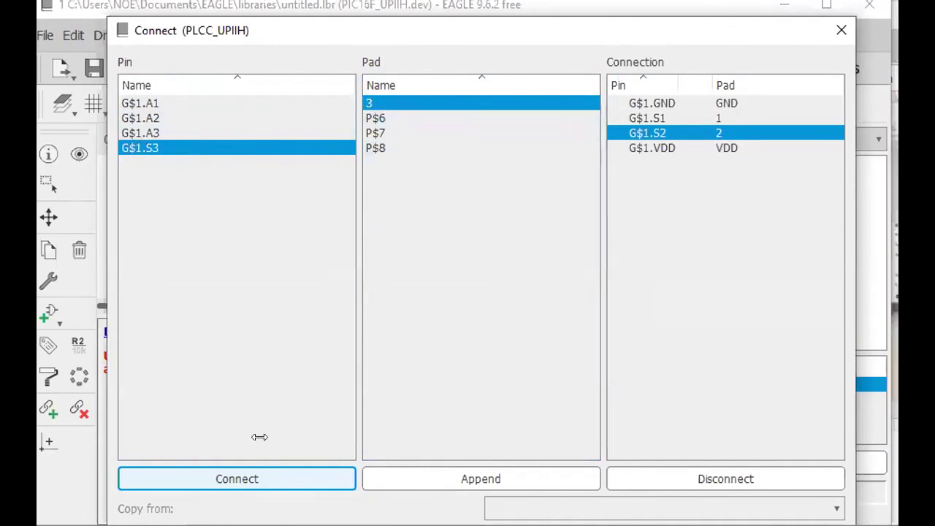
left_click(250, 476)
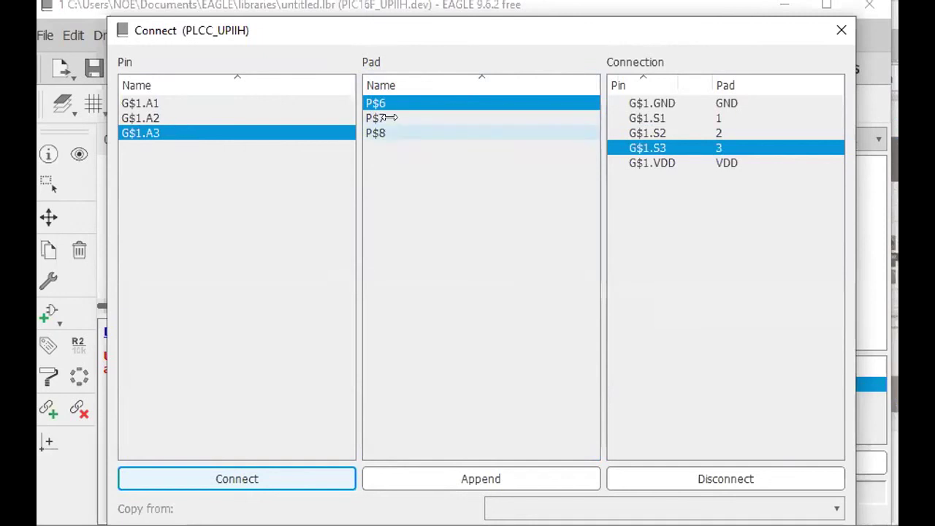
Connect pin A3 to pad P$7, A1 to P$8 and A2 to P$6, and accept the connections.
left_click(376, 133)
left_click(376, 118)
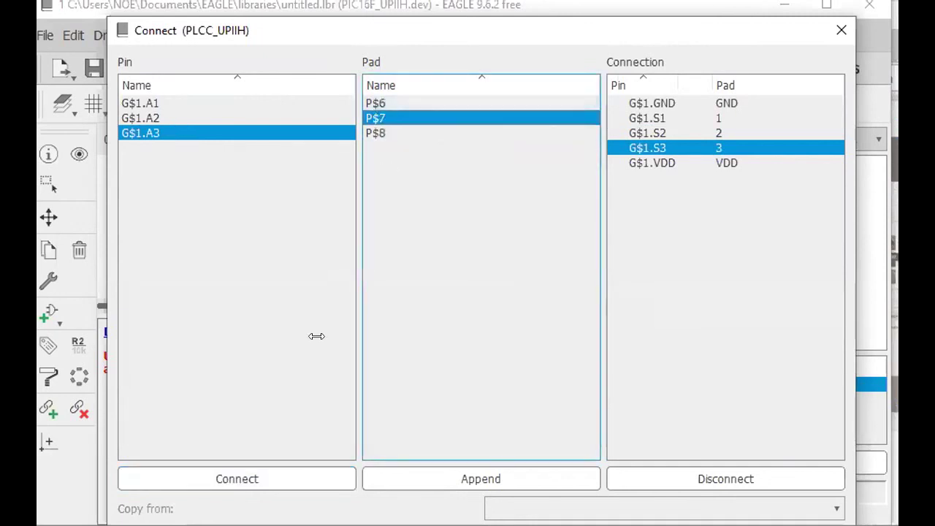
left_click(243, 477)
left_click(150, 103)
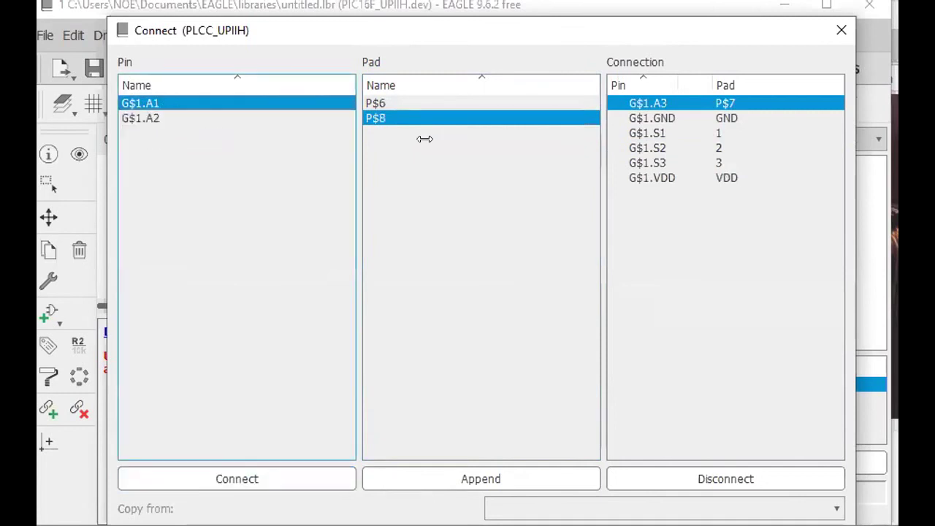
left_click(222, 479)
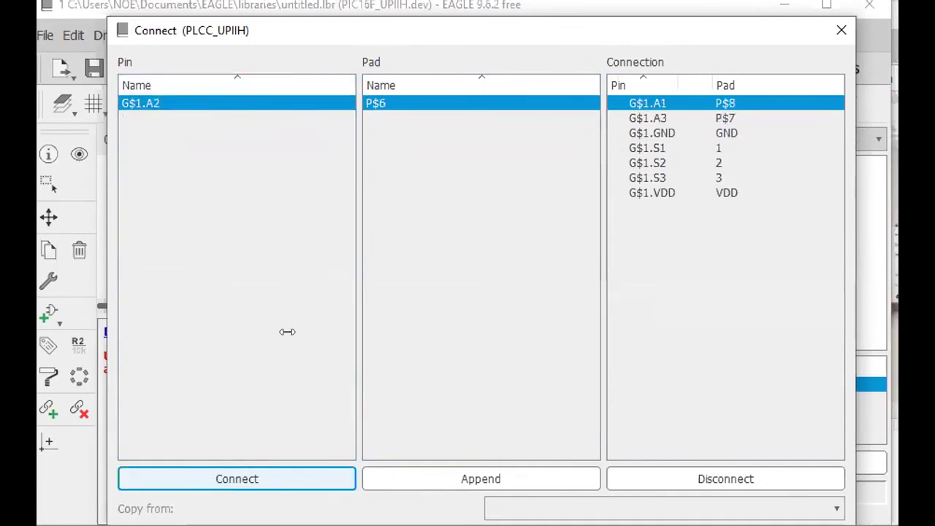
left_click(262, 471)
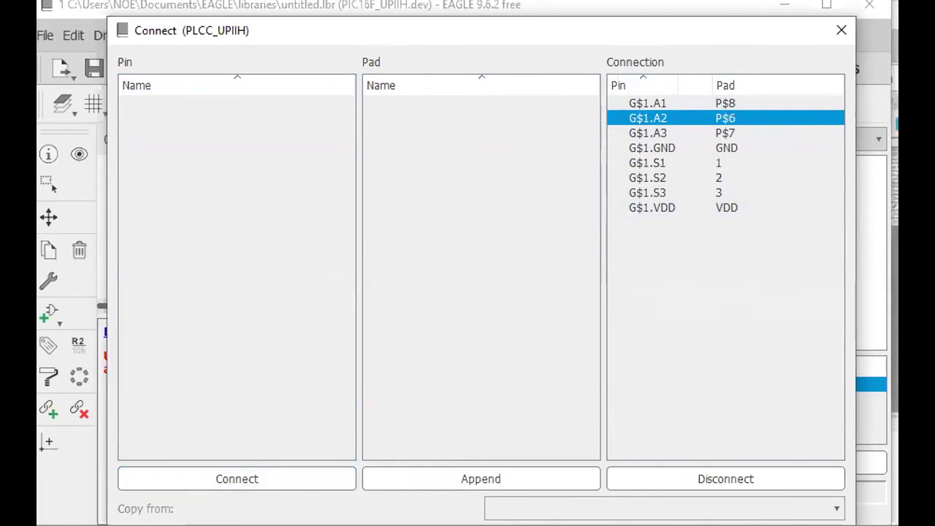
left_click(730, 523)
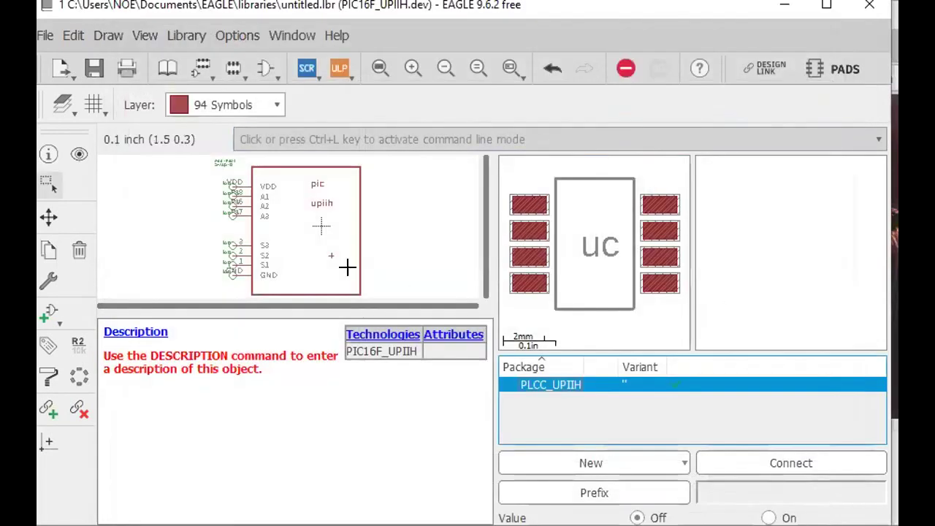
Save the library as pic16_upiih in the Documents\eagle\libraries folder.
left_click(93, 63)
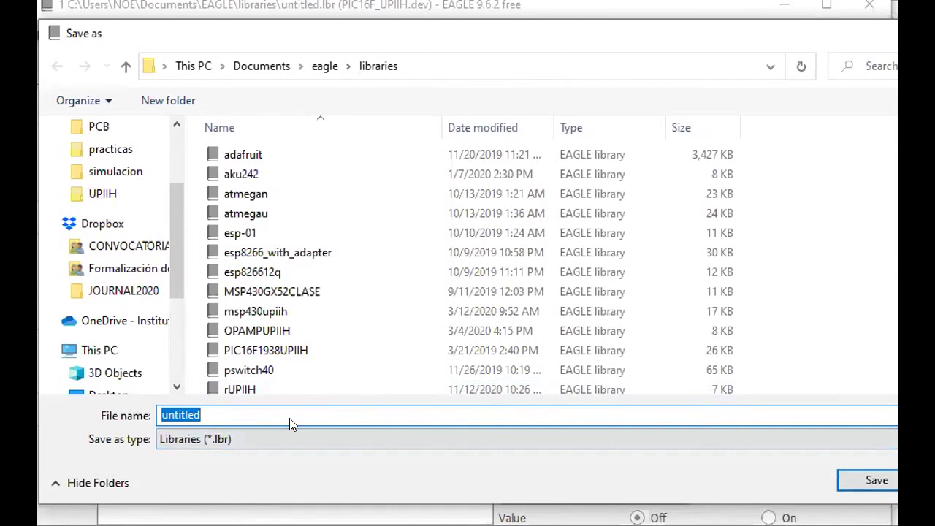
type("p")
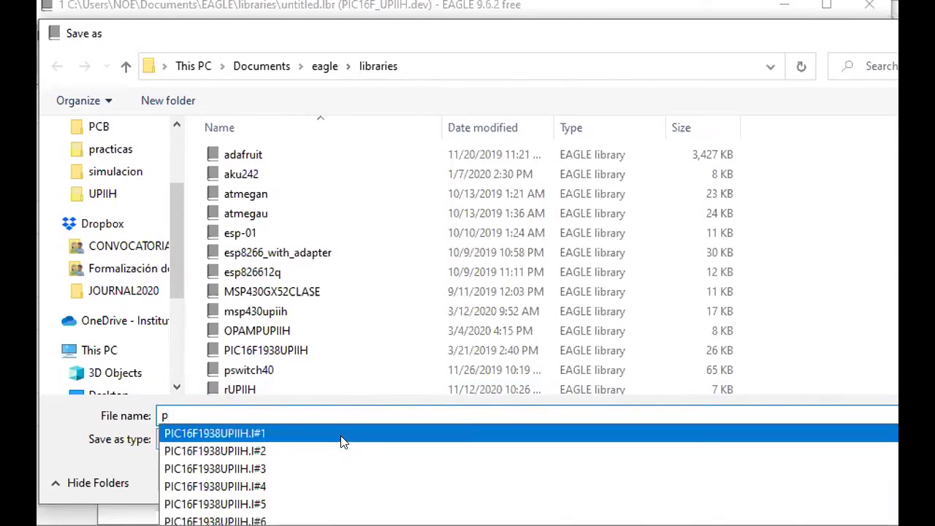
type("ic1")
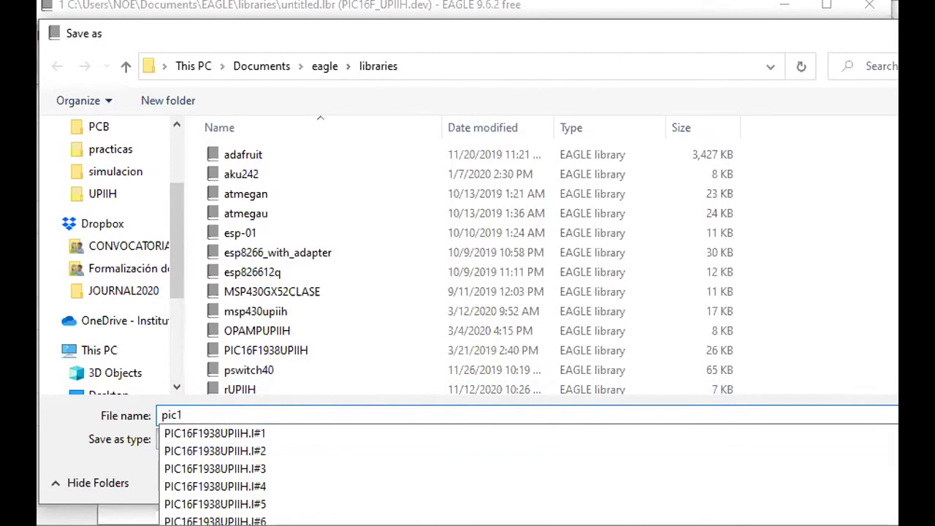
type("6_upiih")
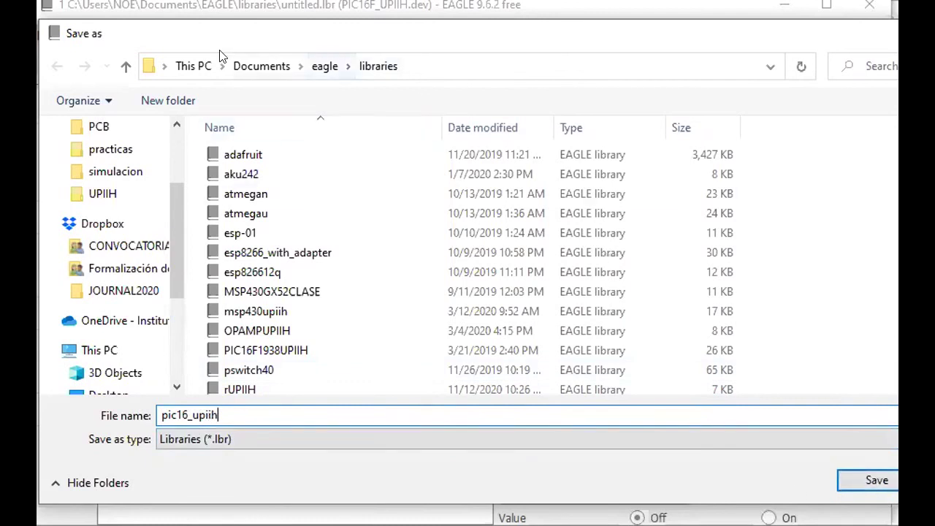
left_click(764, 64)
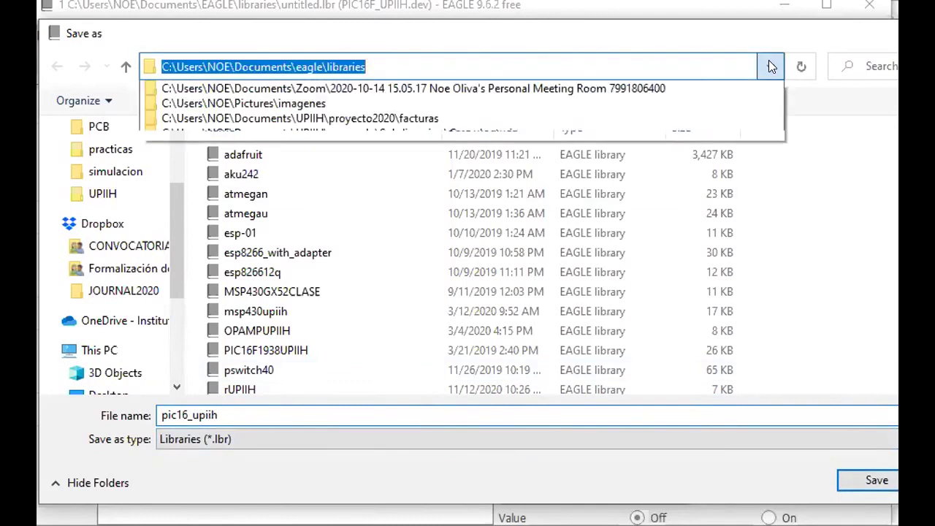
left_click(770, 65)
left_click(770, 64)
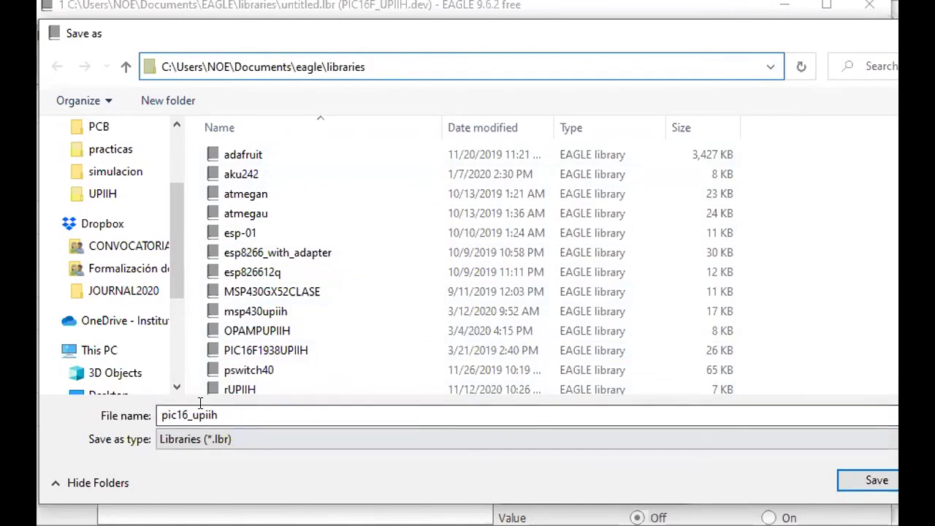
left_click(876, 482)
key("Return")
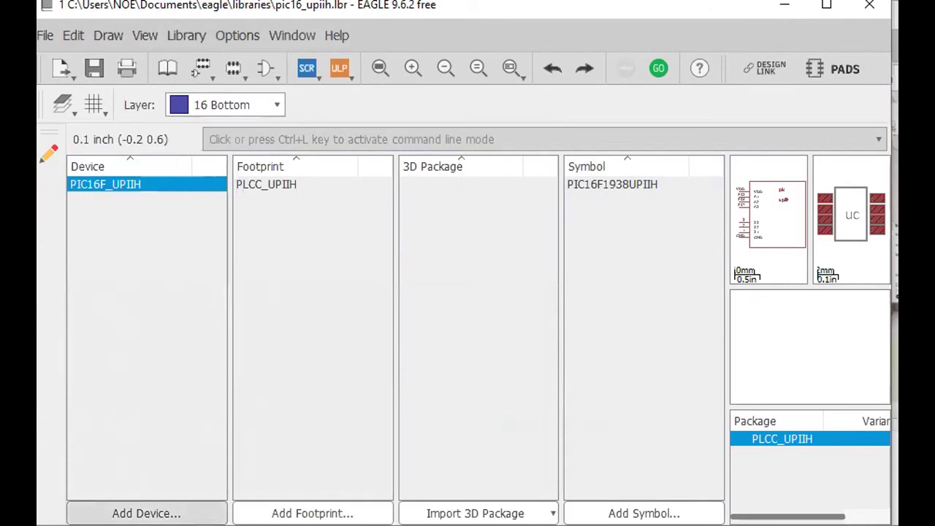
Add a new device named 1N4004 to the library.
left_click(146, 513)
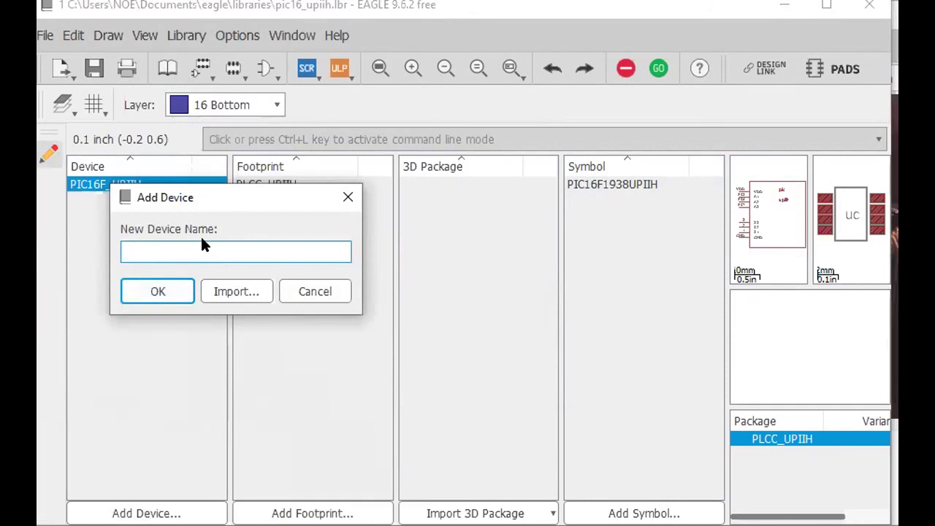
type("1N4004")
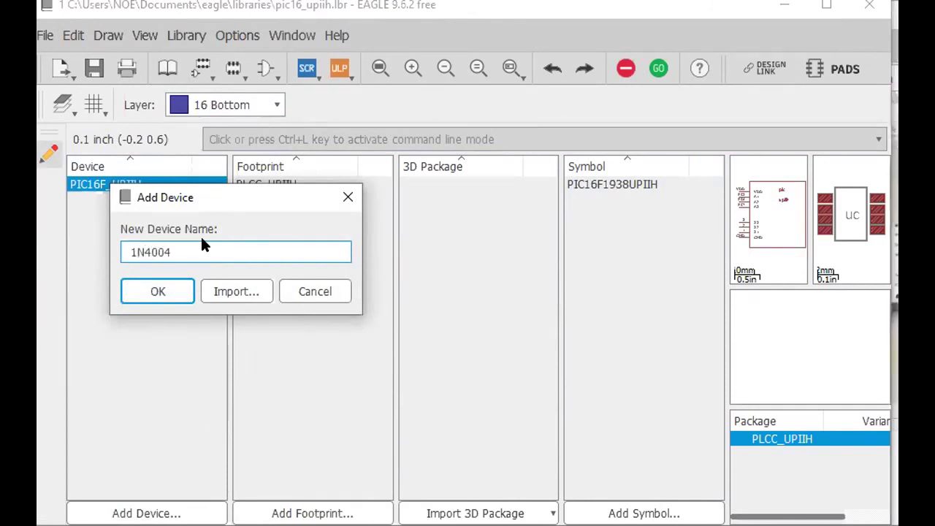
left_click(156, 291)
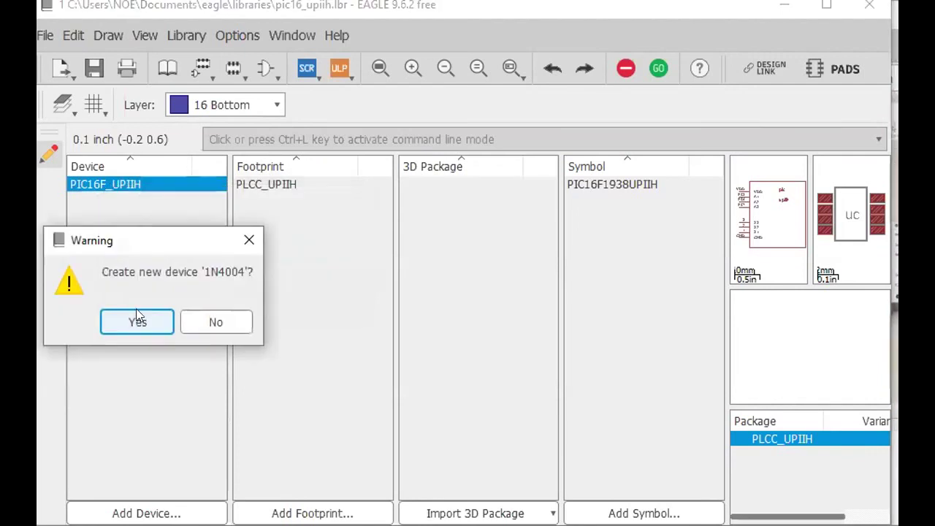
left_click(136, 319)
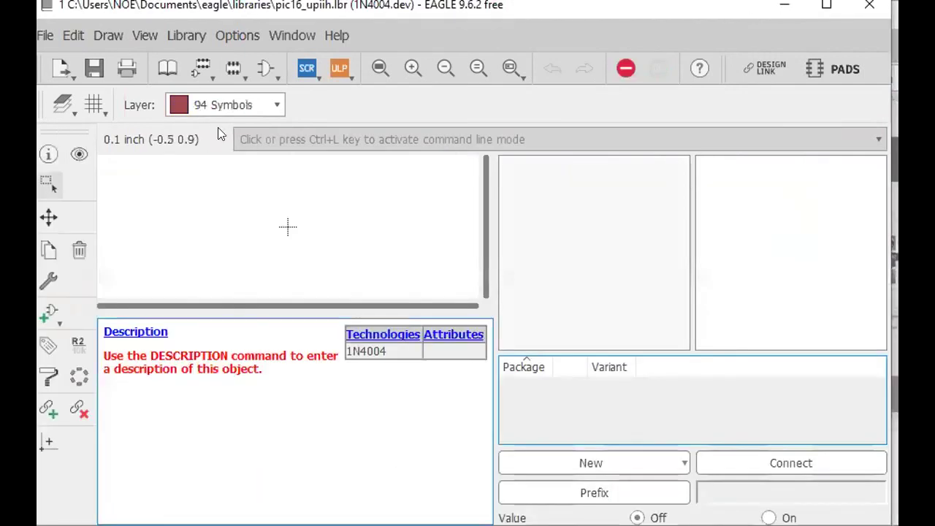
Start importing a footprint from the library's table of contents and expand the diode library in the list of source libraries.
left_click(168, 67)
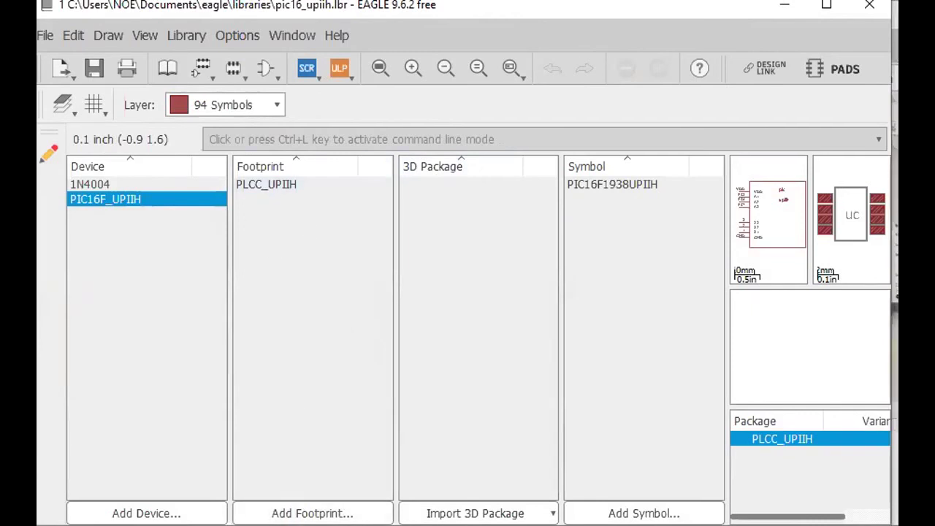
left_click(312, 513)
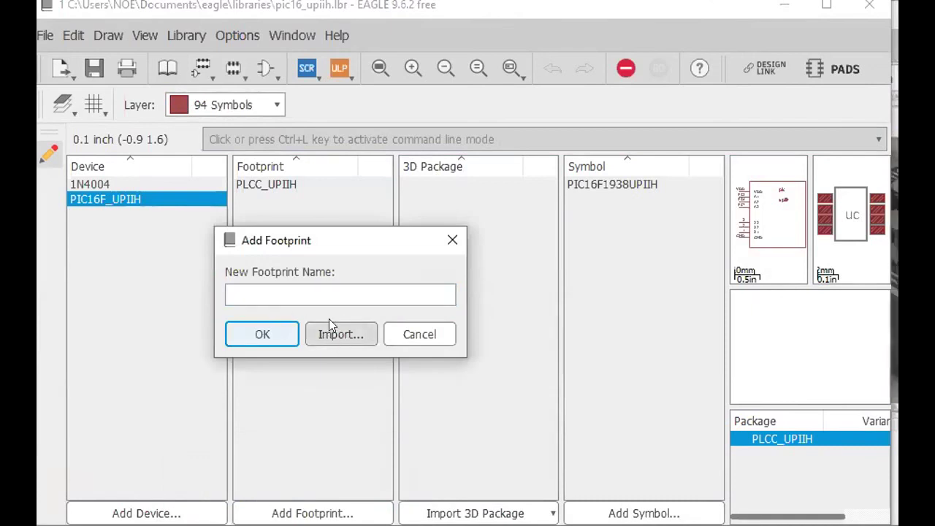
left_click(336, 333)
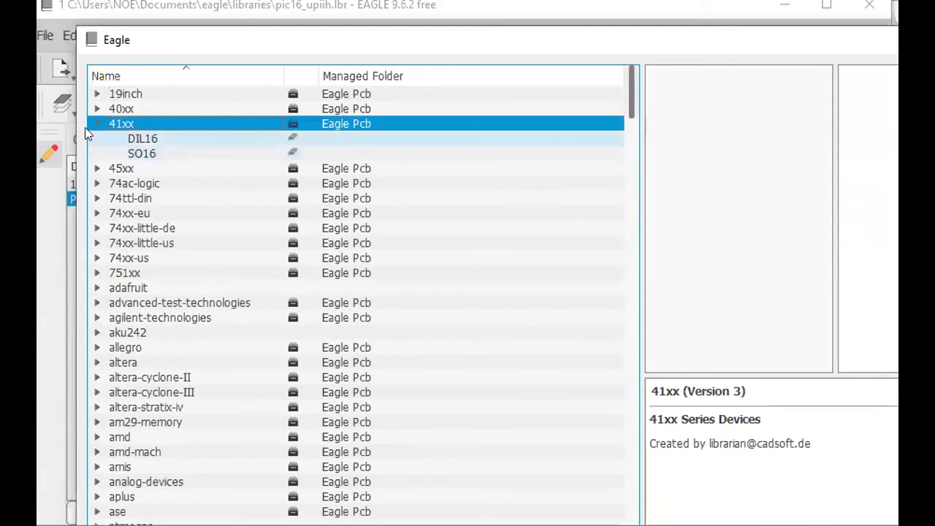
left_click(87, 123)
scroll(122, 242, "down", 20)
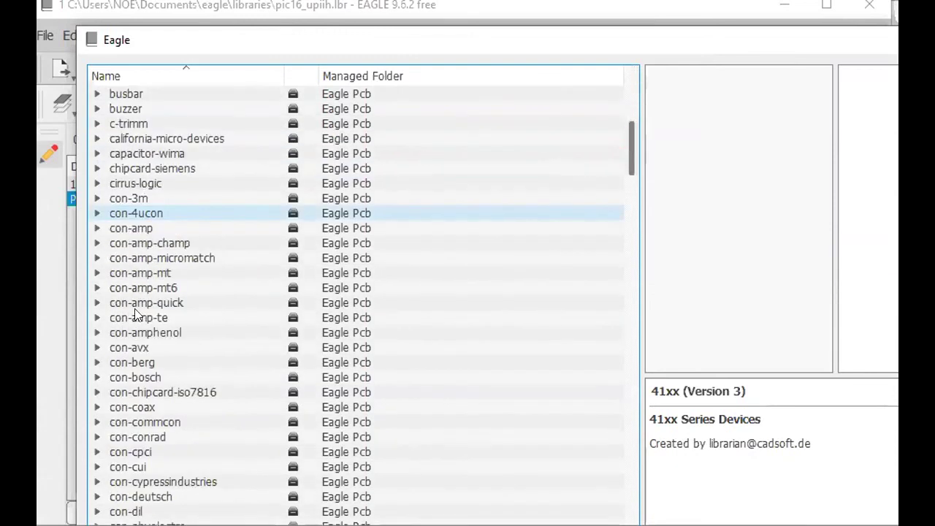
scroll(128, 375, "down", 20)
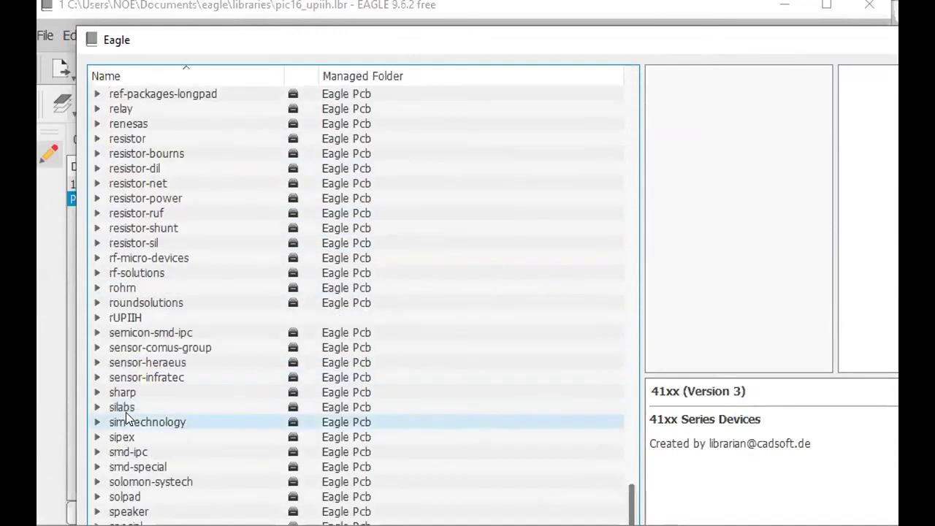
scroll(126, 416, "up", 3)
scroll(127, 409, "up", 20)
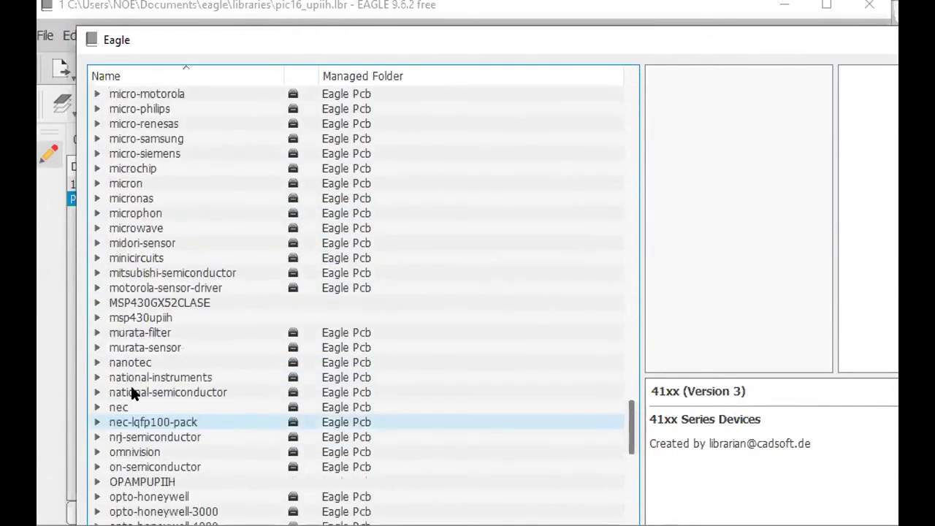
scroll(130, 382, "up", 20)
scroll(127, 381, "down", 10)
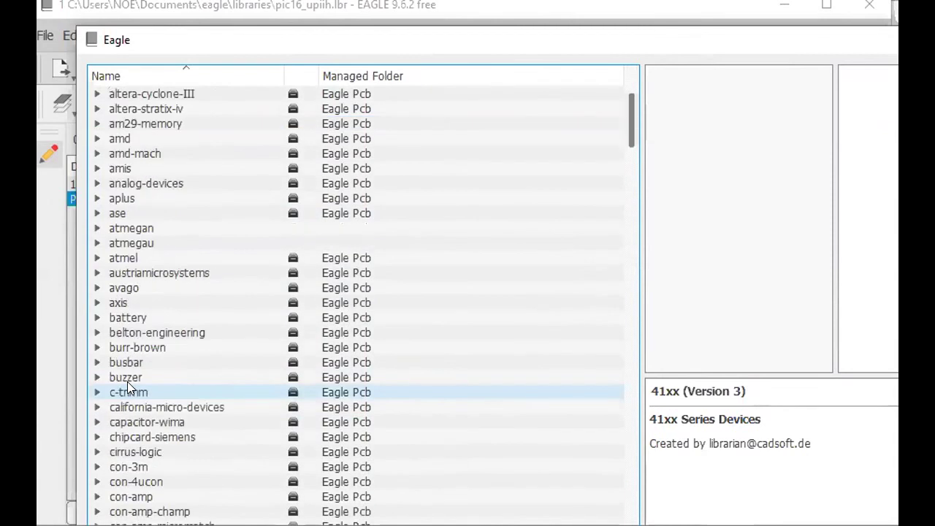
scroll(121, 381, "down", 15)
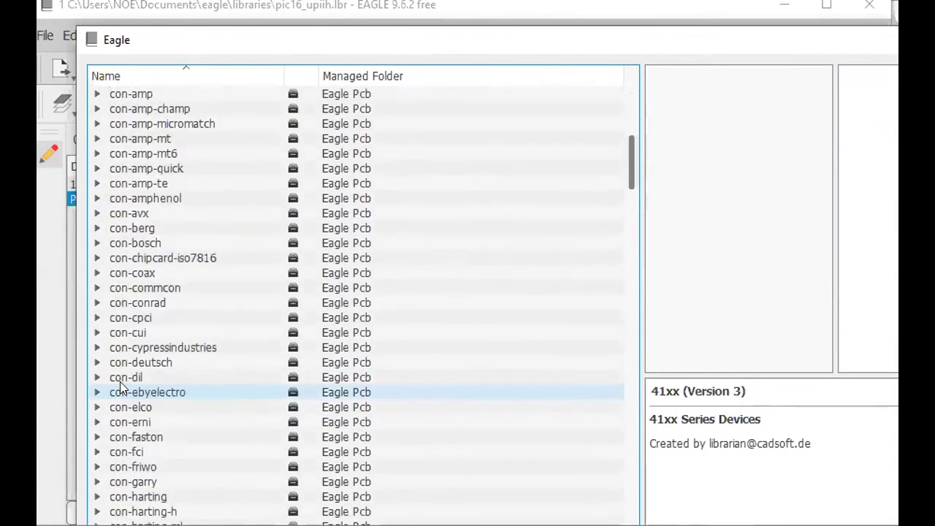
scroll(103, 371, "down", 12)
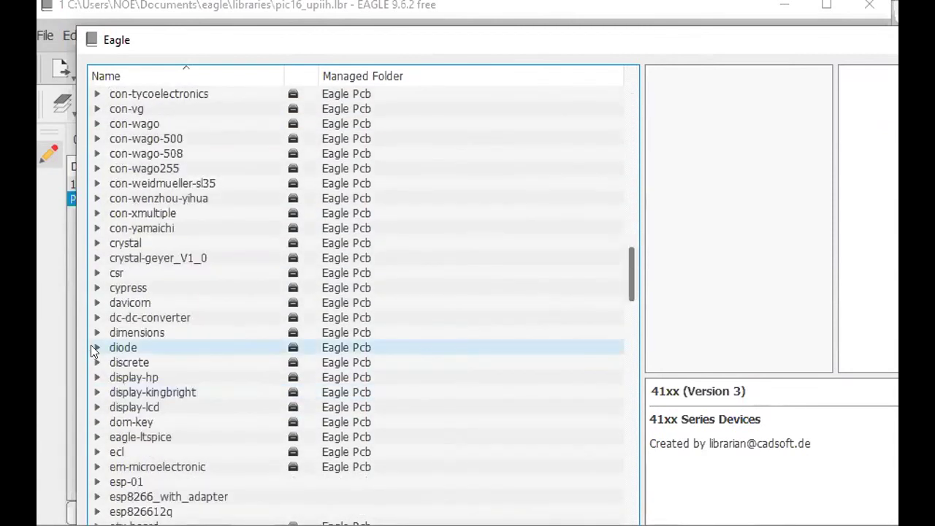
left_click(95, 348)
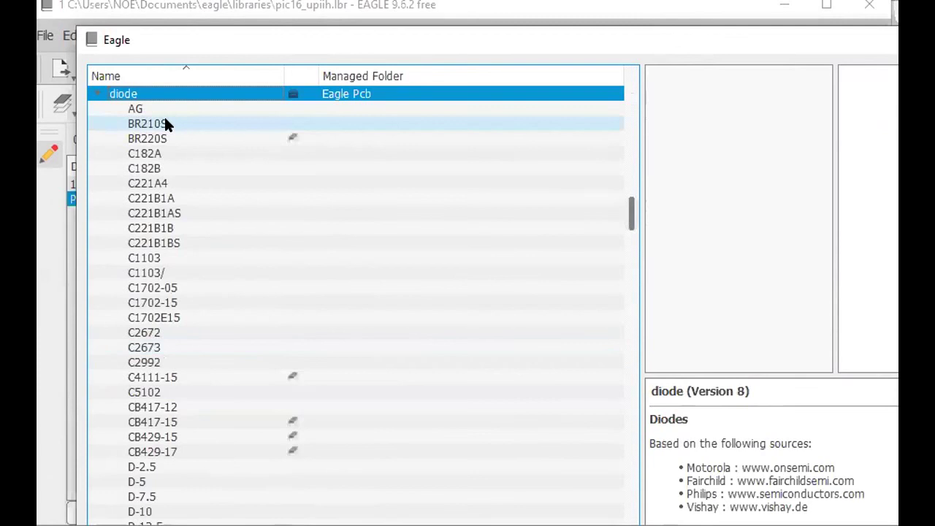
Preview several diode footprints and import CB429-17 from the diode library.
left_click(150, 169)
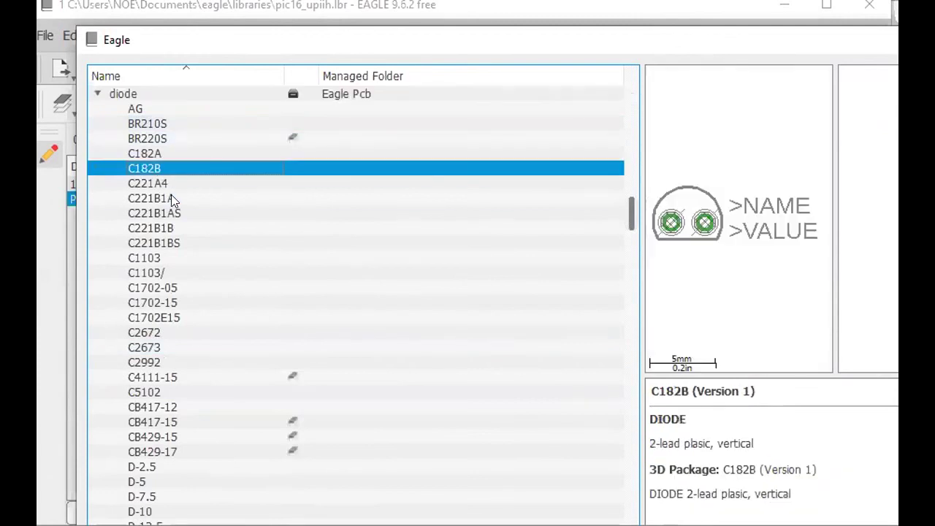
left_click(153, 245)
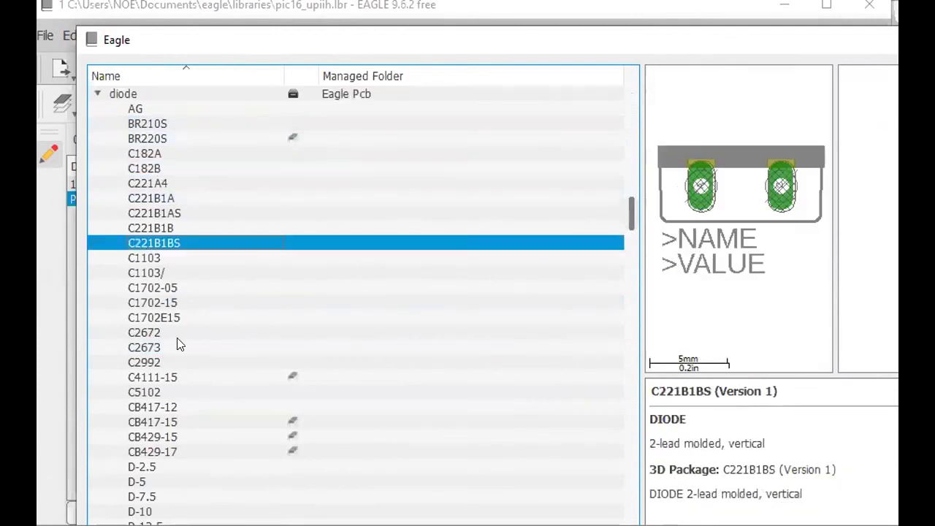
left_click(144, 453)
scroll(144, 453, "down", 6)
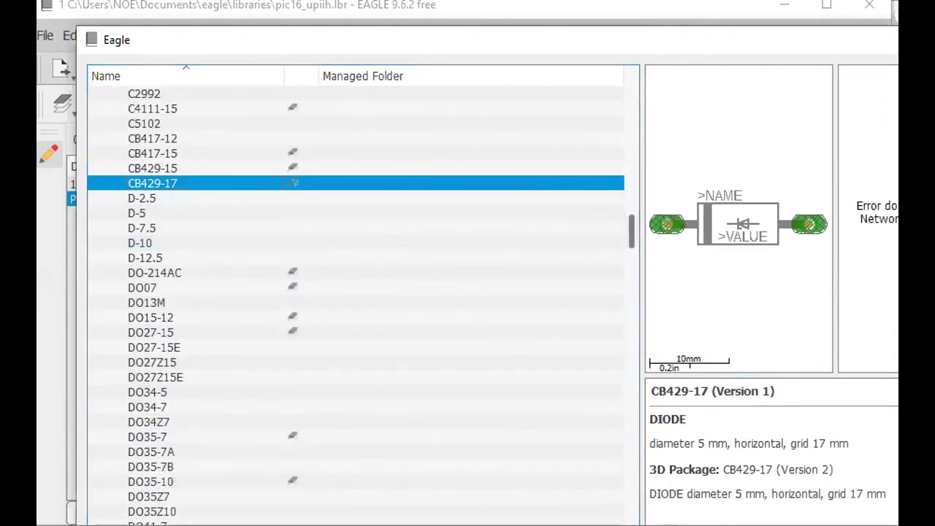
key("Return")
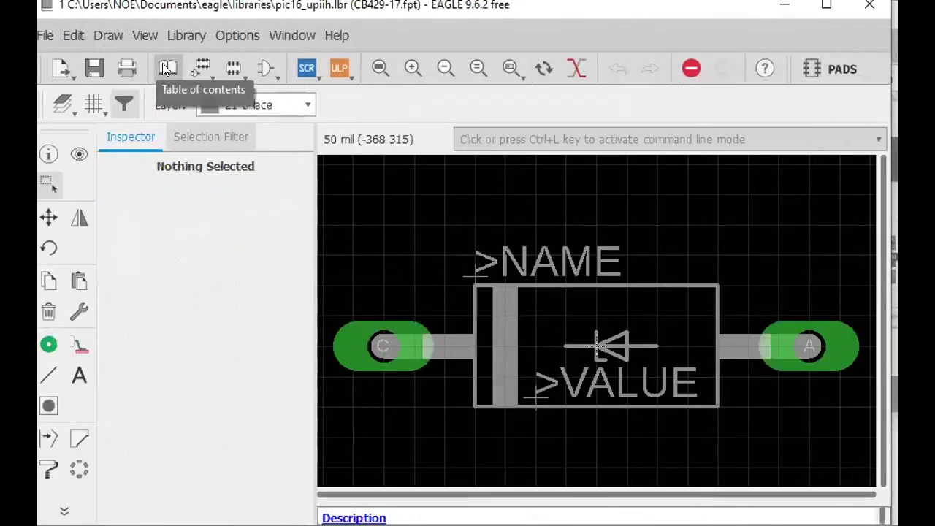
Return to the library's table of contents and compare the previews of the CB429-17 and PLCC_UPIIH footprints.
left_click(163, 64)
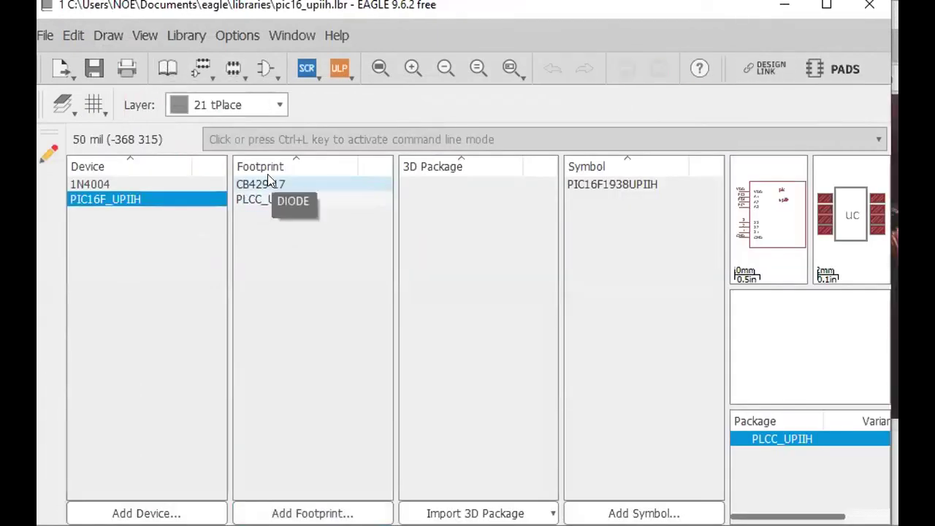
left_click(267, 184)
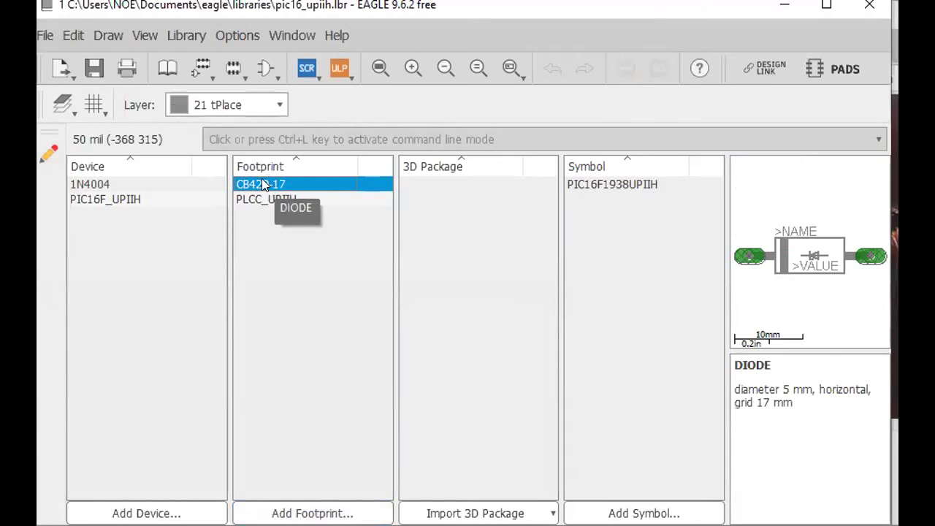
left_click(268, 196)
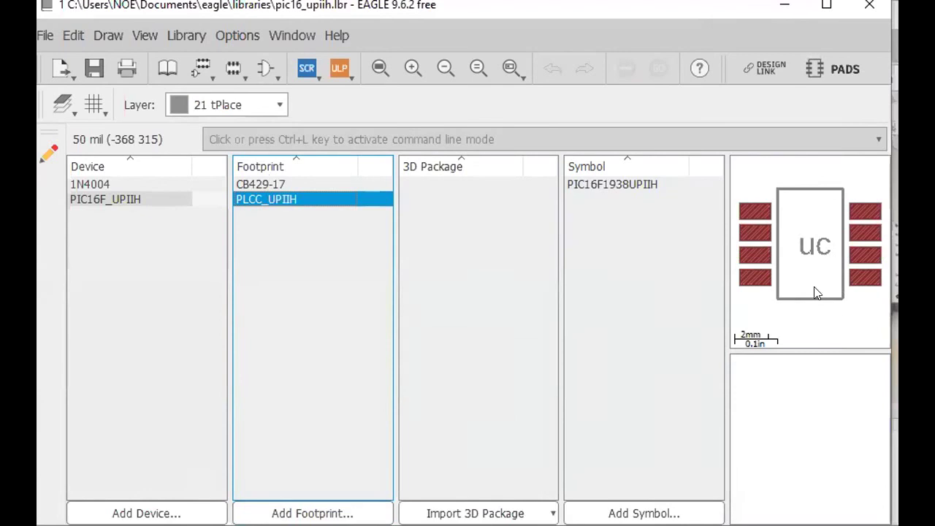
left_click(251, 184)
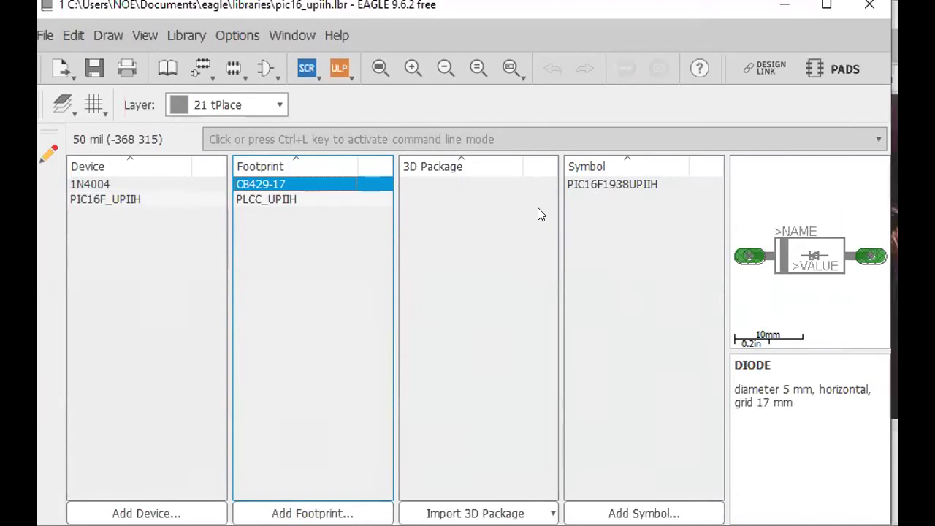
left_click(757, 262)
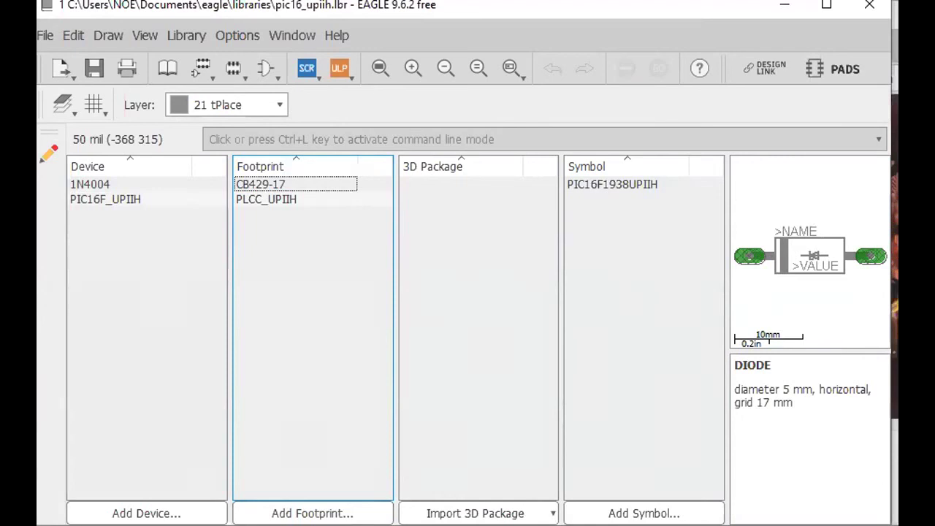
Start importing a symbol into the library and expand the diode library in the list of source libraries.
left_click(637, 512)
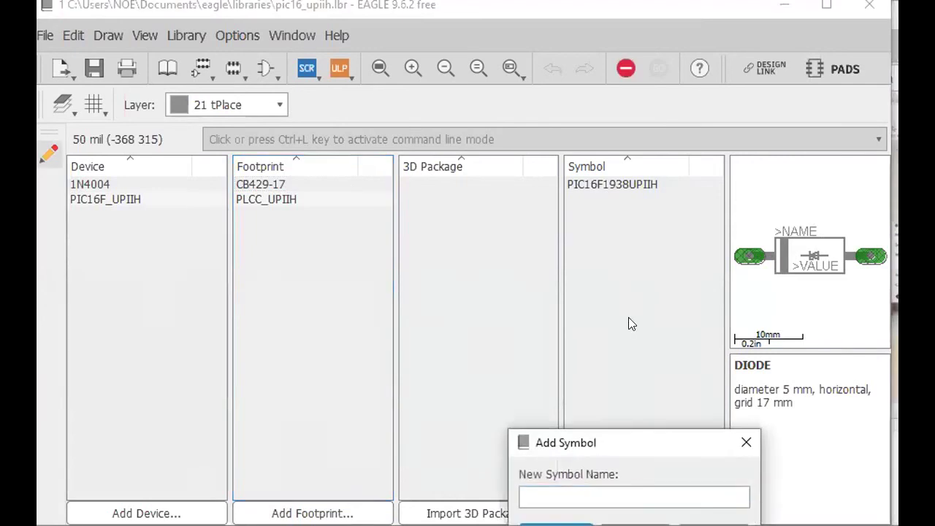
left_click(567, 256)
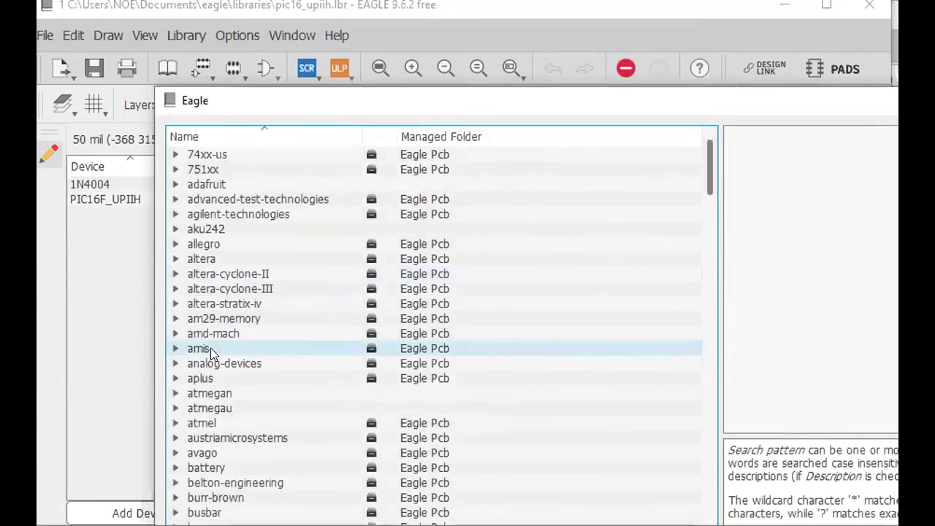
scroll(216, 350, "down", 20)
scroll(217, 350, "down", 19)
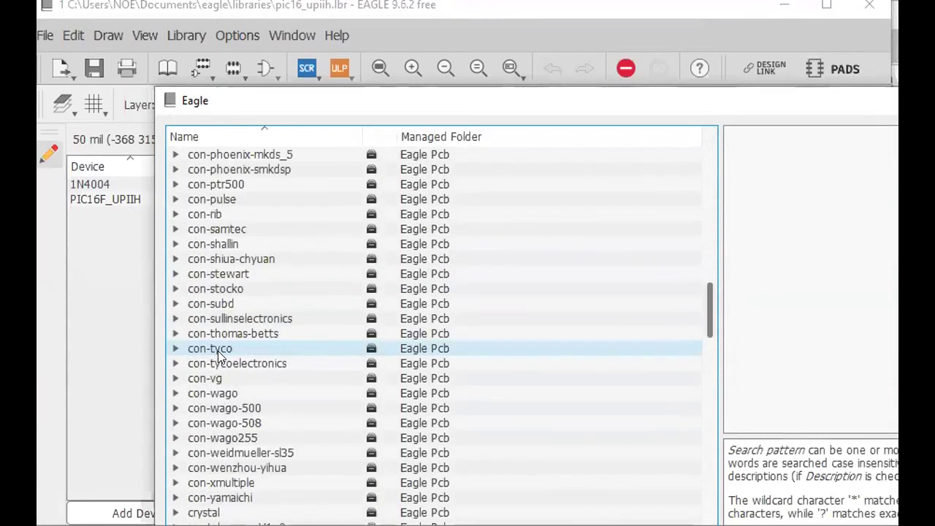
scroll(216, 358, "up", 20)
scroll(217, 369, "up", 15)
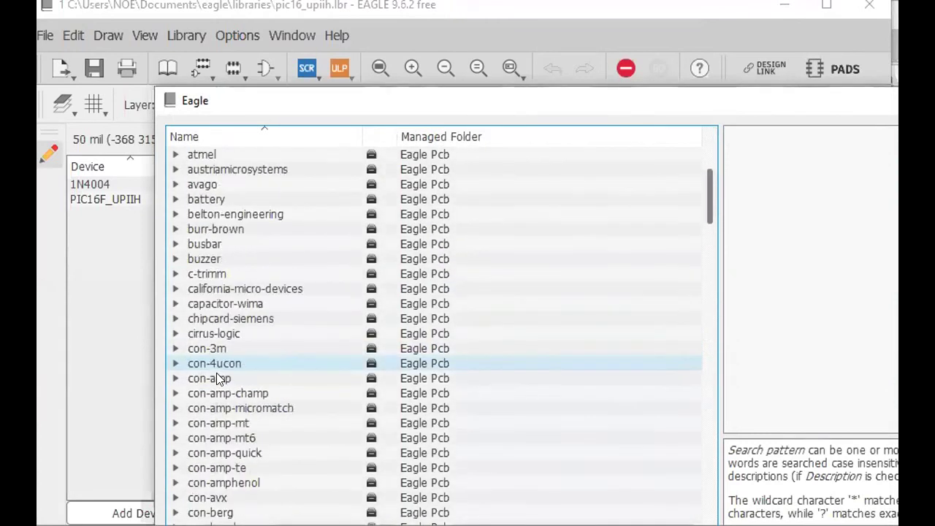
scroll(216, 383, "down", 20)
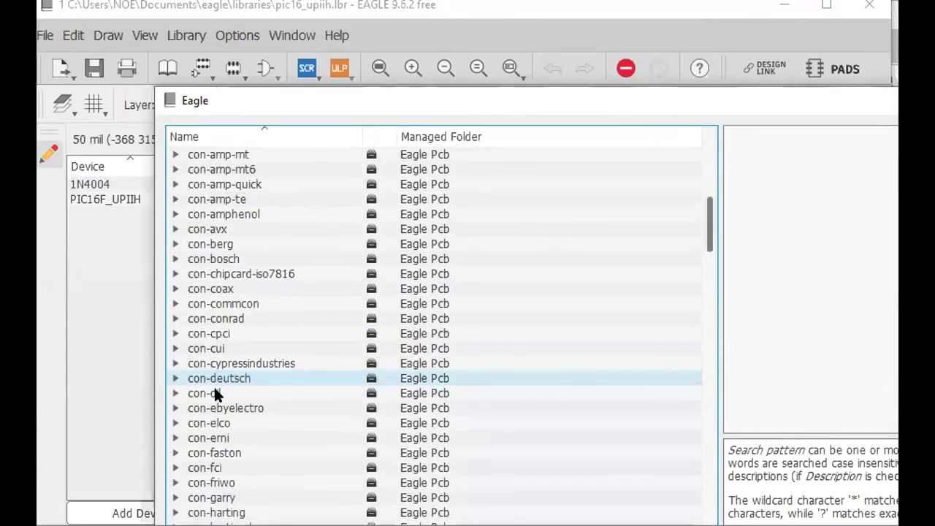
scroll(216, 395, "down", 20)
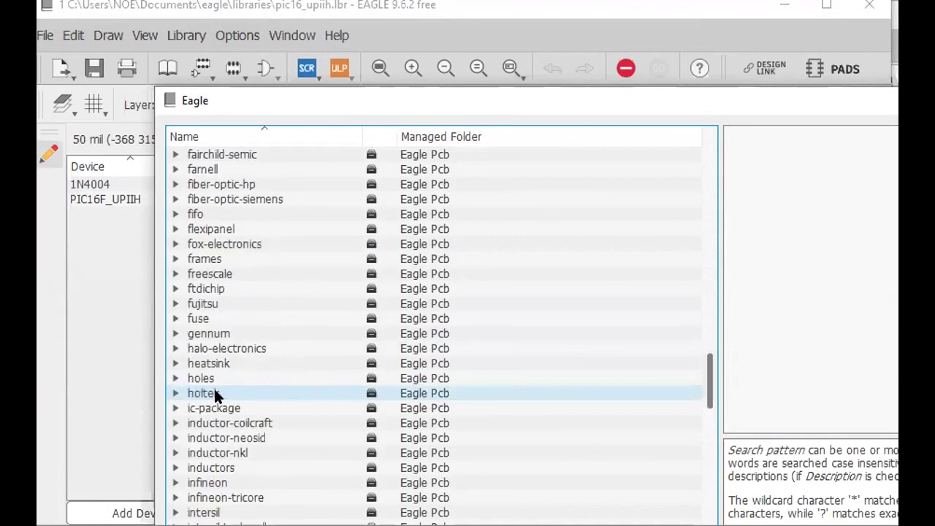
scroll(219, 398, "up", 20)
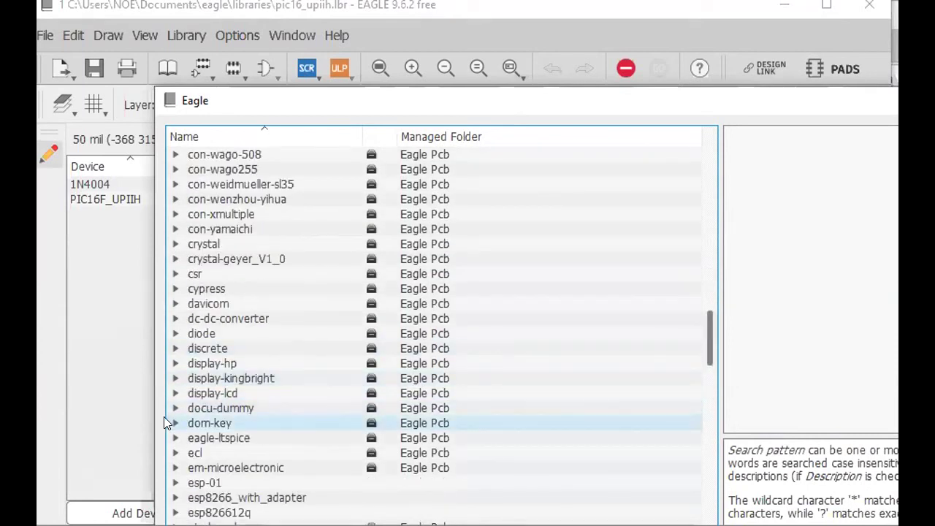
left_click(176, 334)
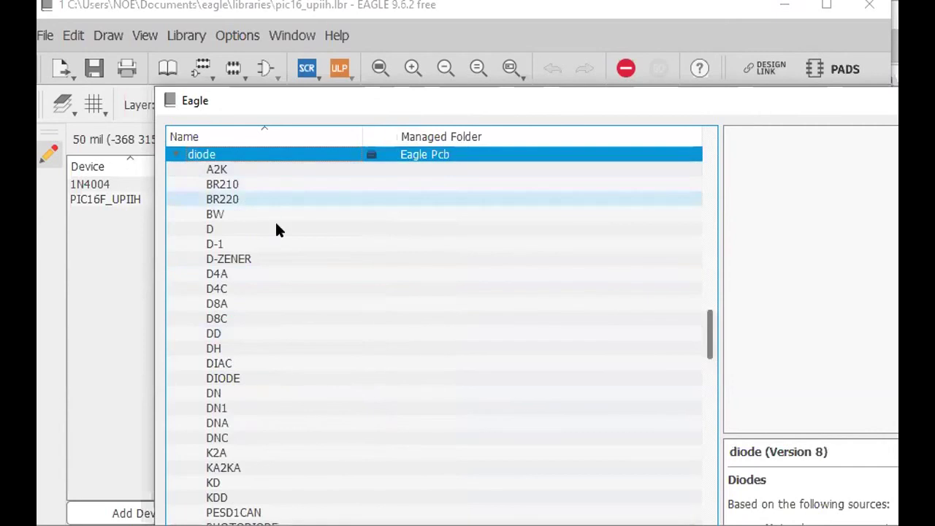
Preview several diode symbols and import the one named DIODE from the diode library.
left_click(210, 214)
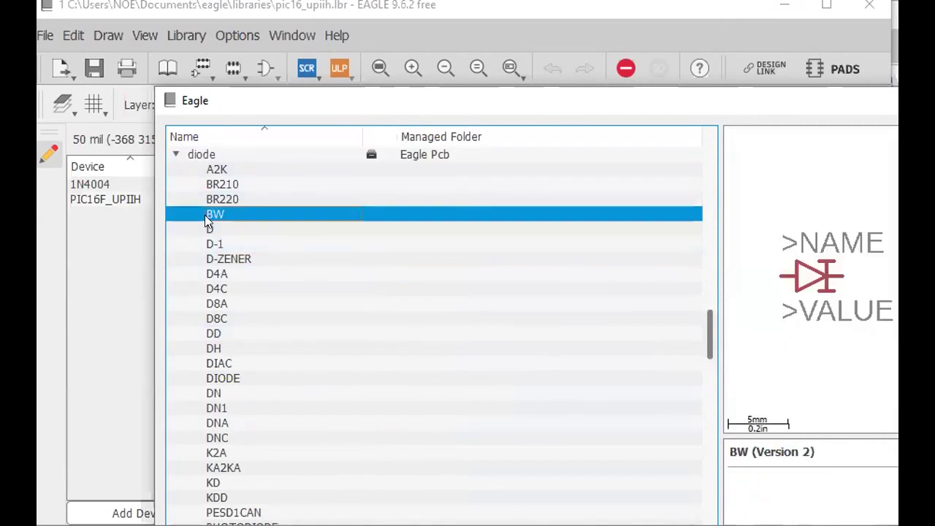
left_click(239, 273)
left_click(249, 305)
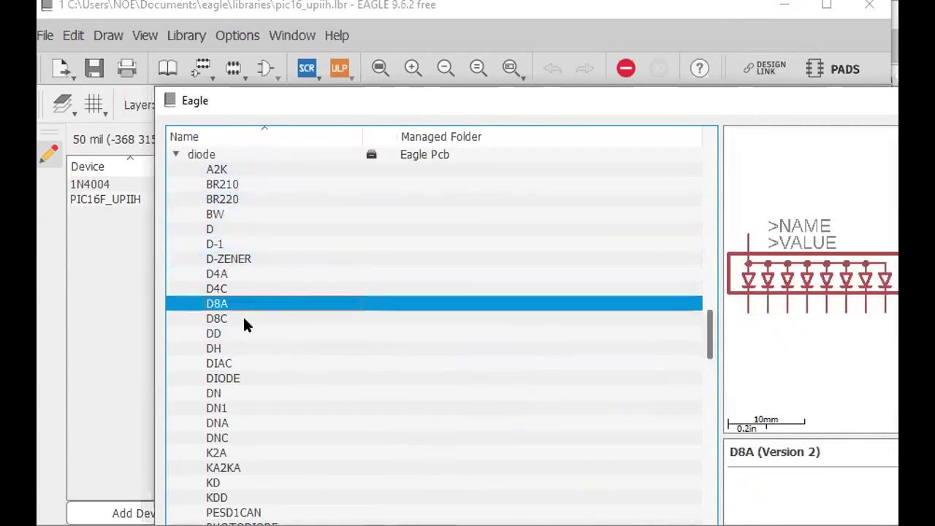
left_click(238, 333)
left_click(219, 379)
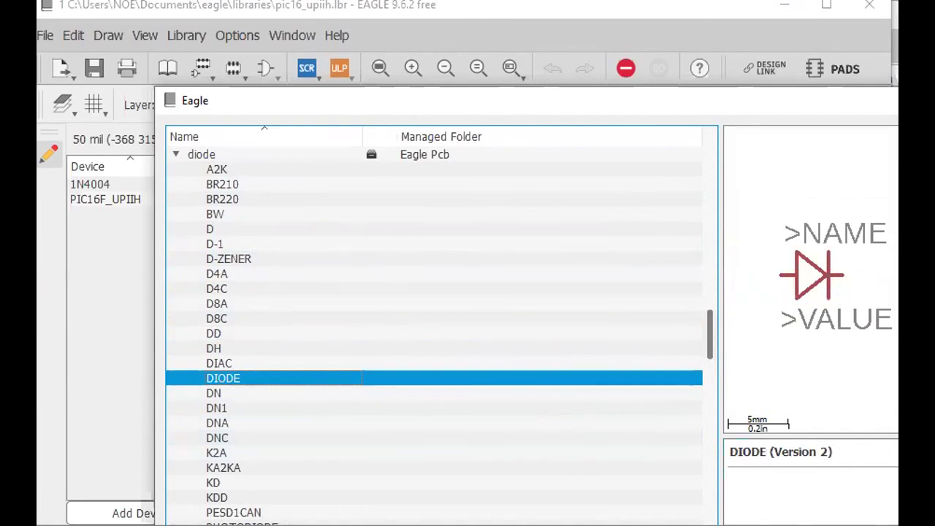
key("Return")
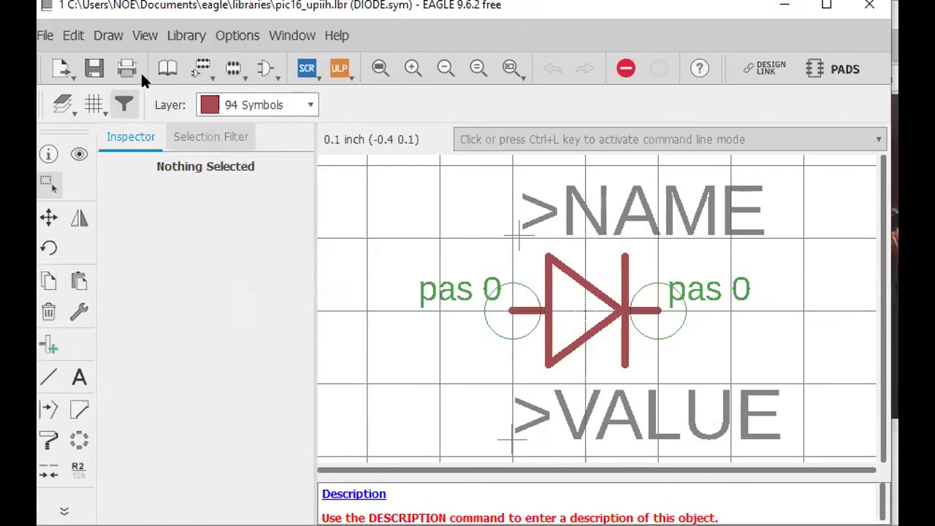
Return to the library's table of contents and review the CB429-17 footprint, the DIODE symbol and the 1N4004 device.
left_click(164, 62)
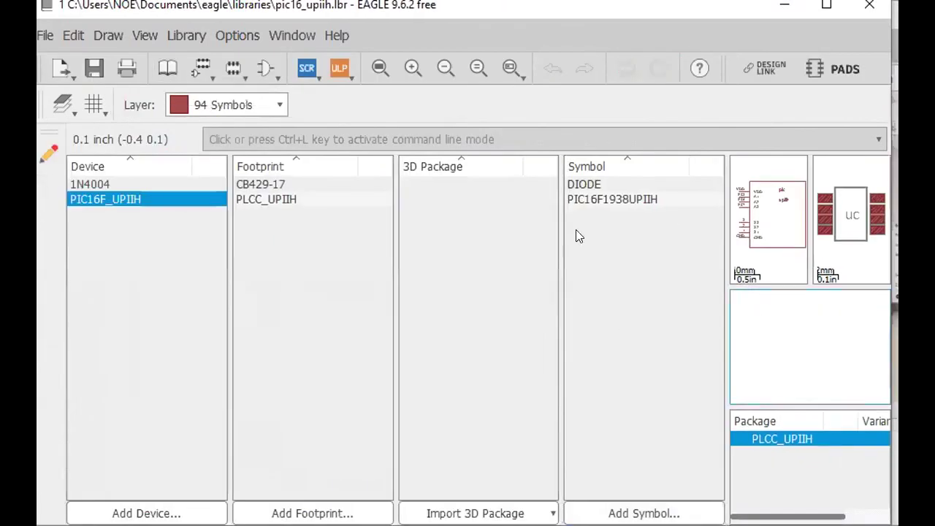
left_click(266, 198)
left_click(248, 183)
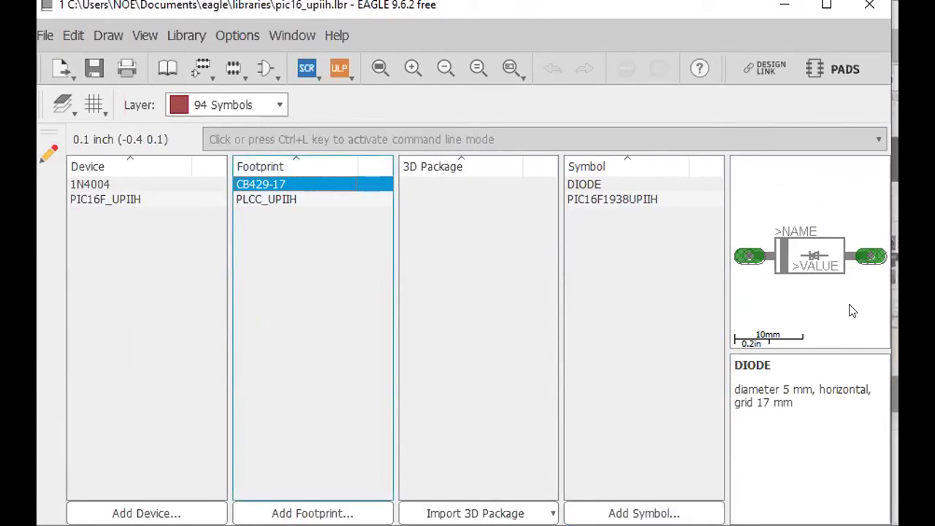
left_click(584, 184)
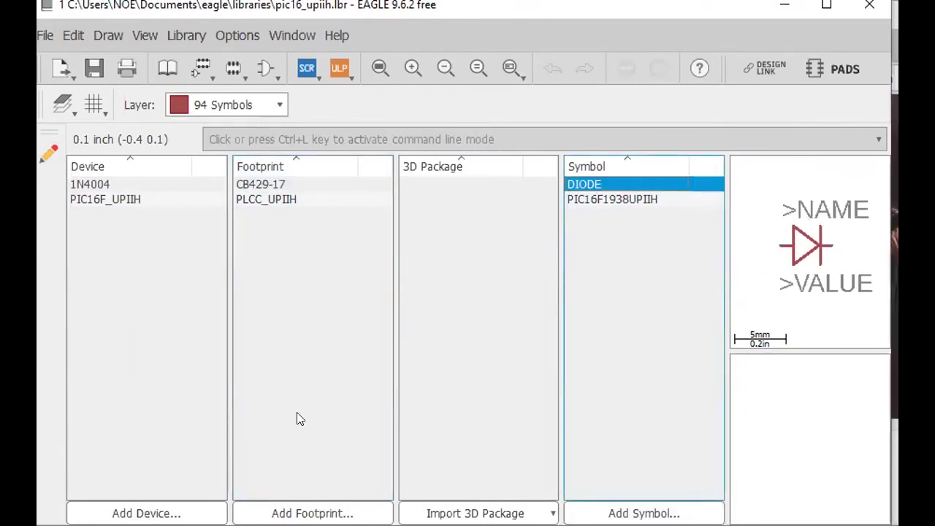
left_click(85, 184)
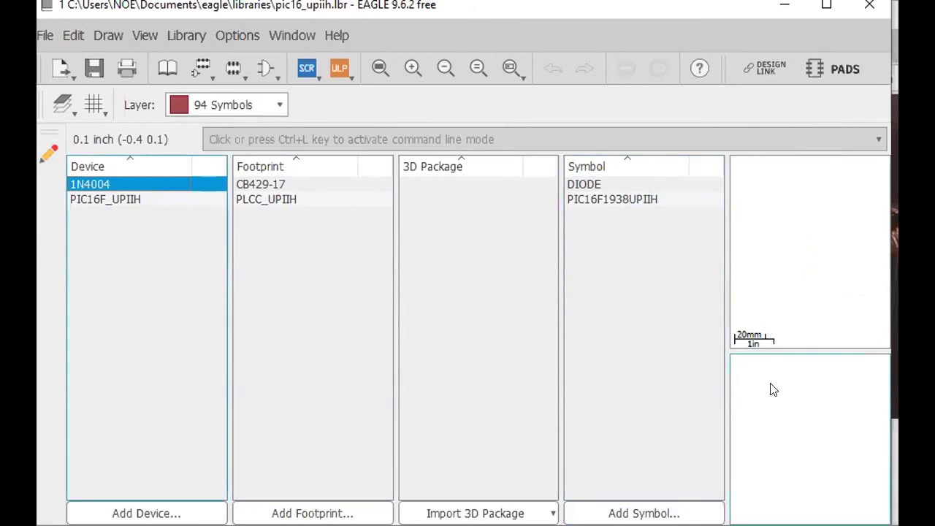
Open the 1N4004 device for editing and place one DIODE symbol at the origin.
double_click(95, 185)
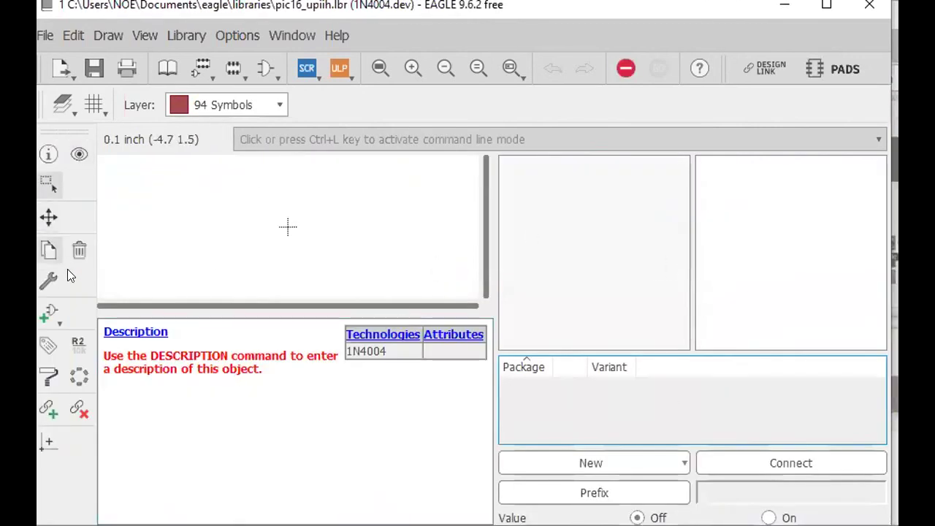
left_click(47, 315)
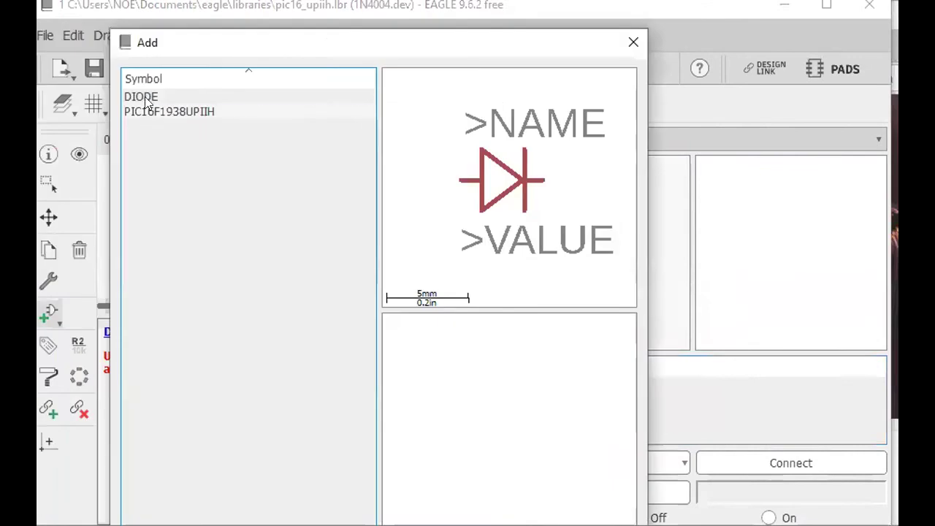
left_click(146, 100)
left_click(146, 110)
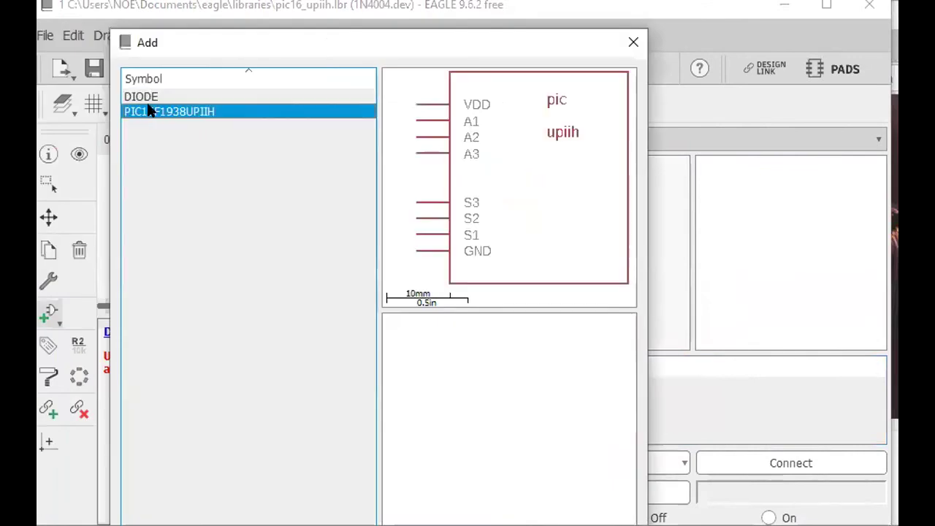
left_click(148, 96)
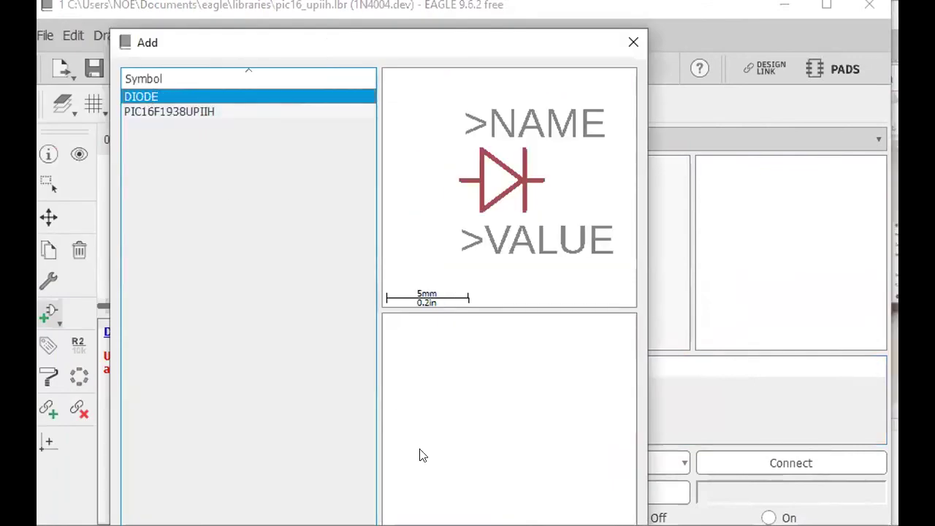
key("Return")
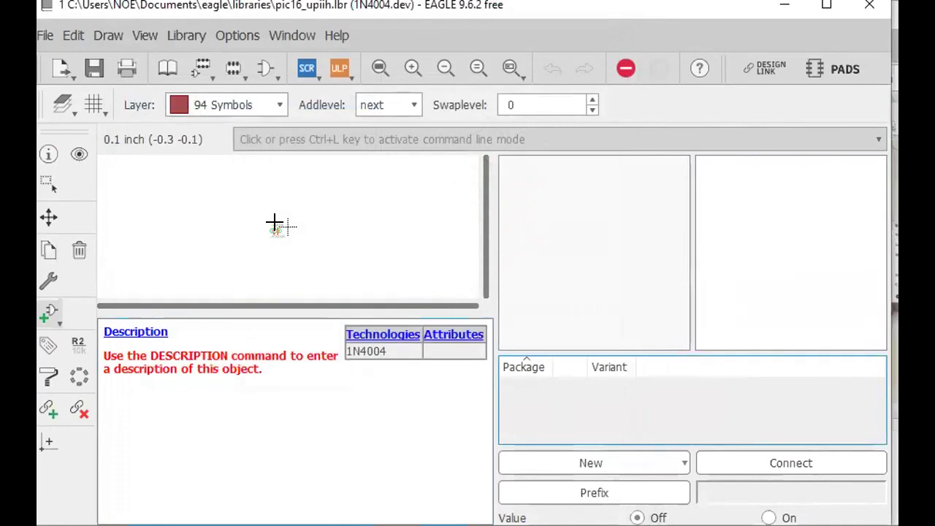
left_click(284, 223)
scroll(280, 221, "up", 3)
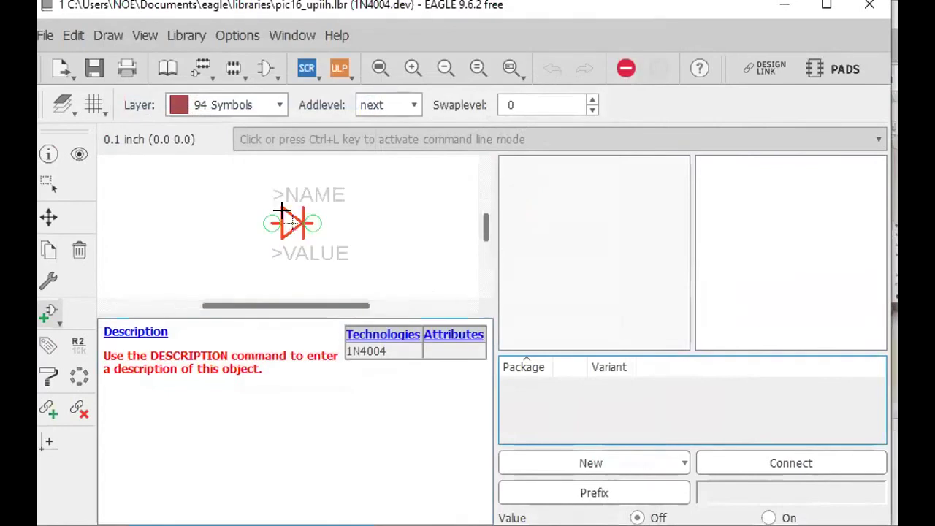
left_click(282, 211)
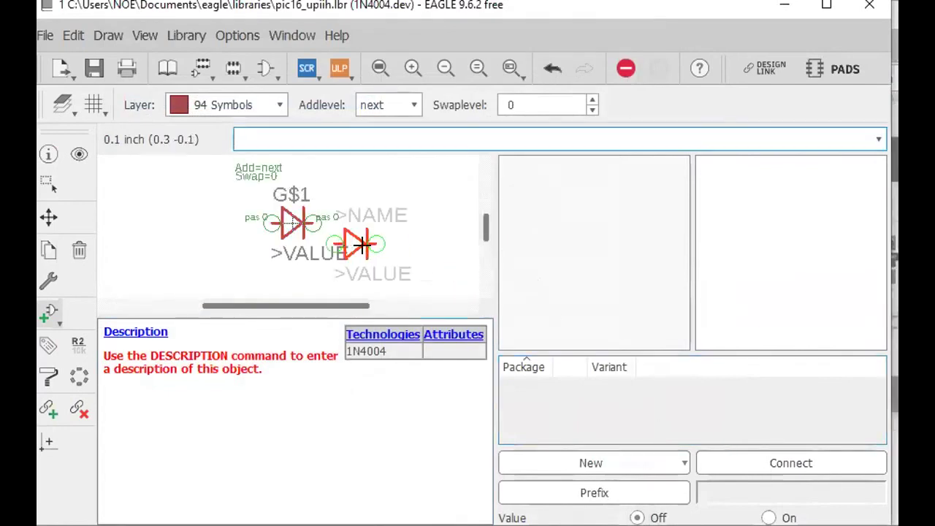
key("Escape")
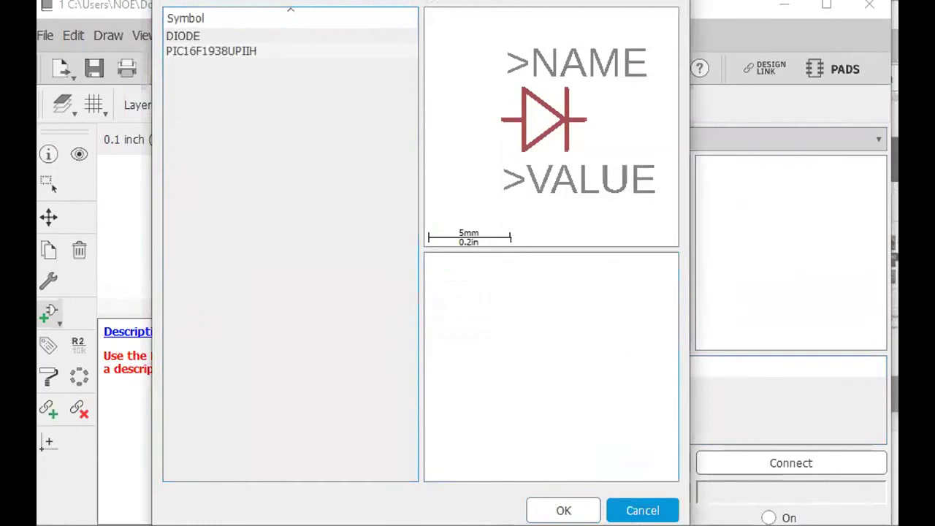
key("Escape")
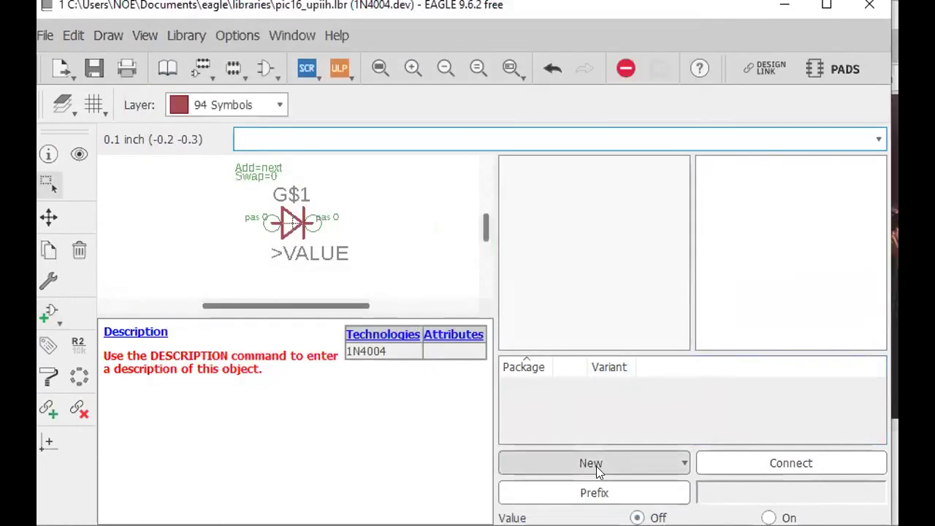
Add the local package CB429-17 to the 1N4004 device with an empty variant name.
left_click(641, 465)
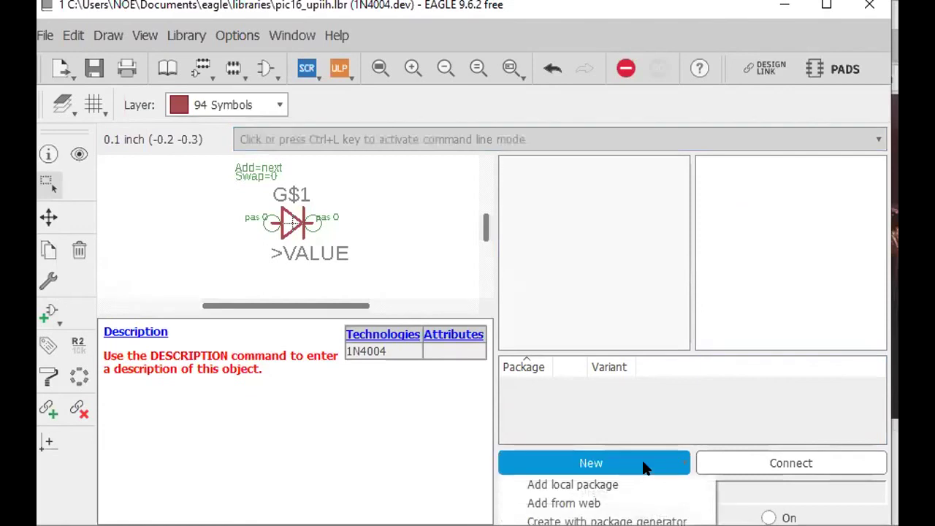
left_click(572, 485)
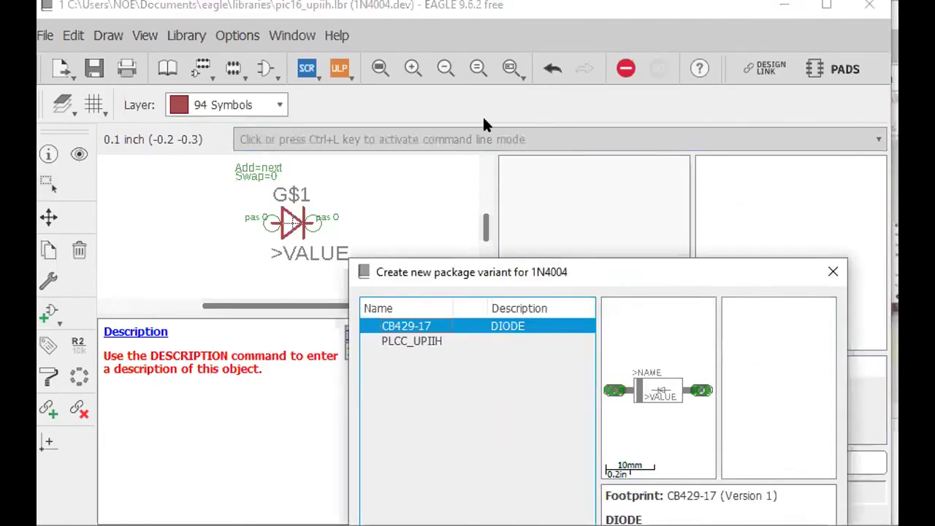
left_click(374, 176)
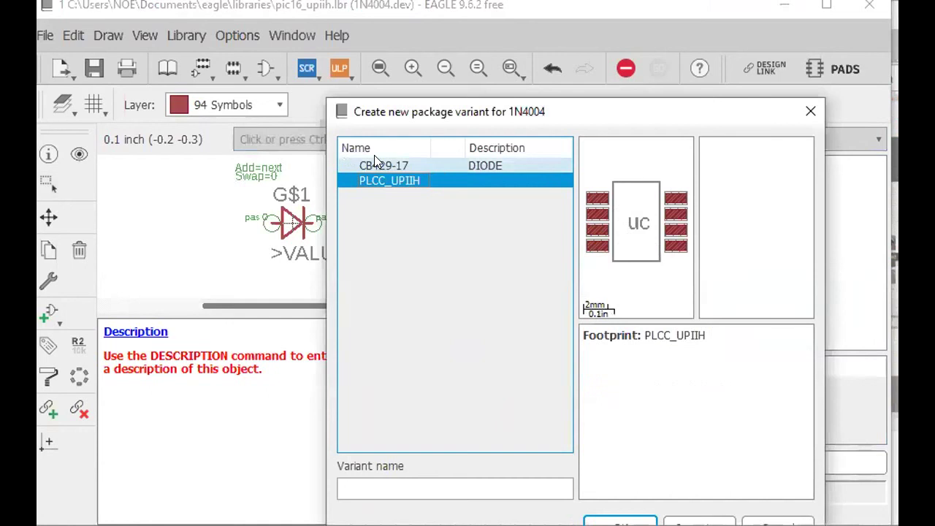
left_click(374, 163)
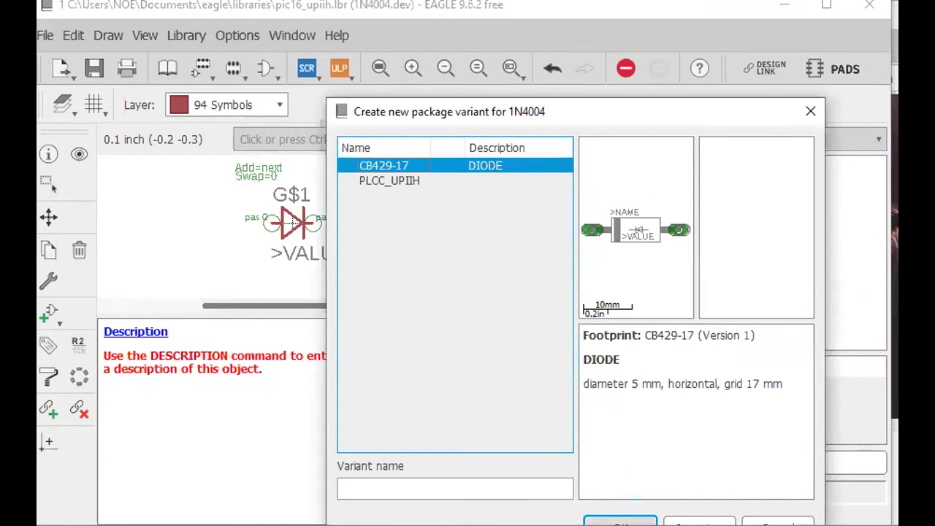
left_click(619, 522)
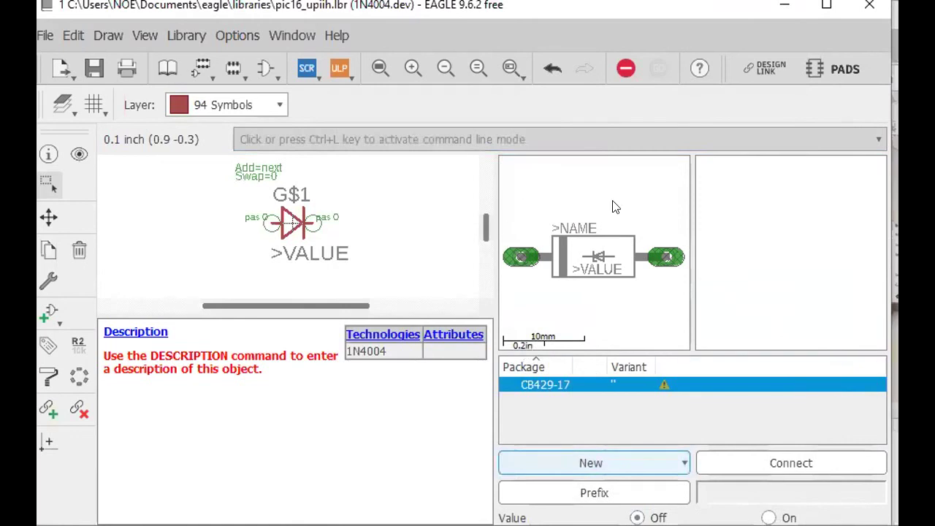
Connect pin G$1.A to pad A and pin G$1.C to pad C of the CB429-17 package and accept the connections.
double_click(530, 386)
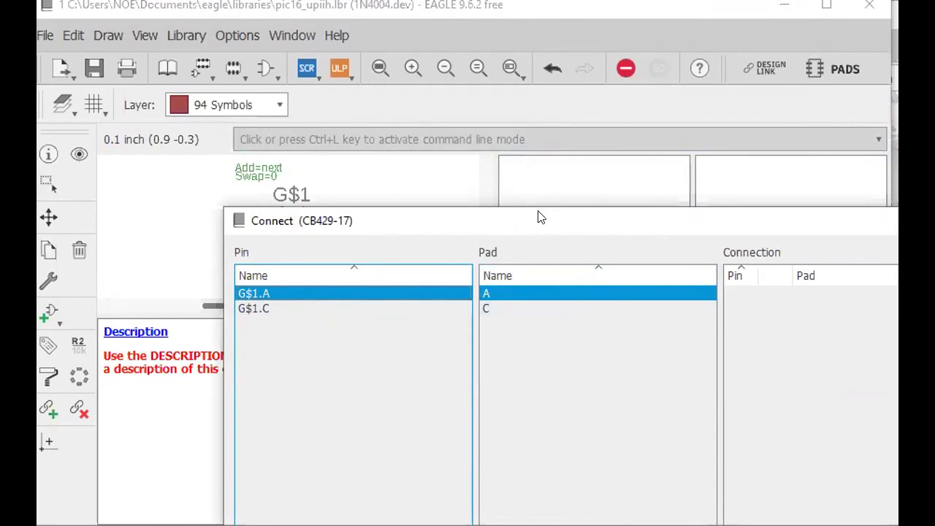
left_click_drag(541, 217, 367, 0)
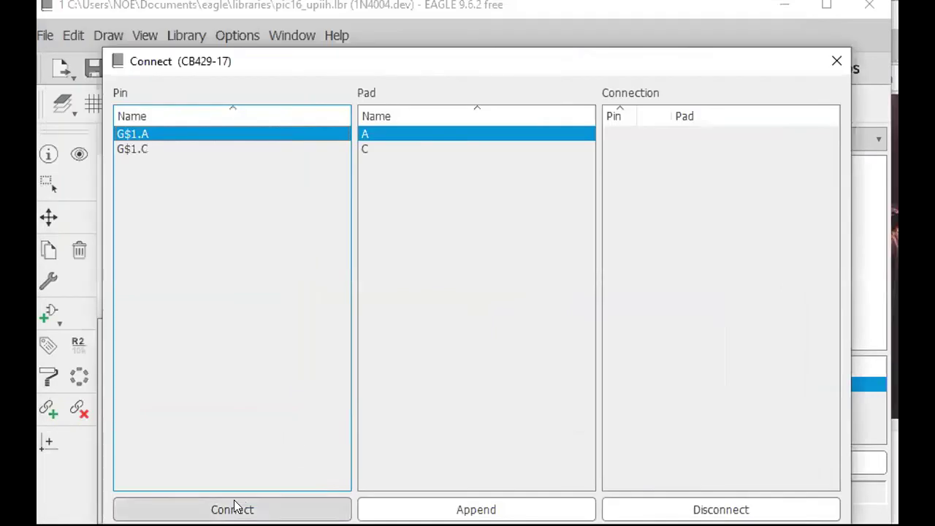
left_click(232, 510)
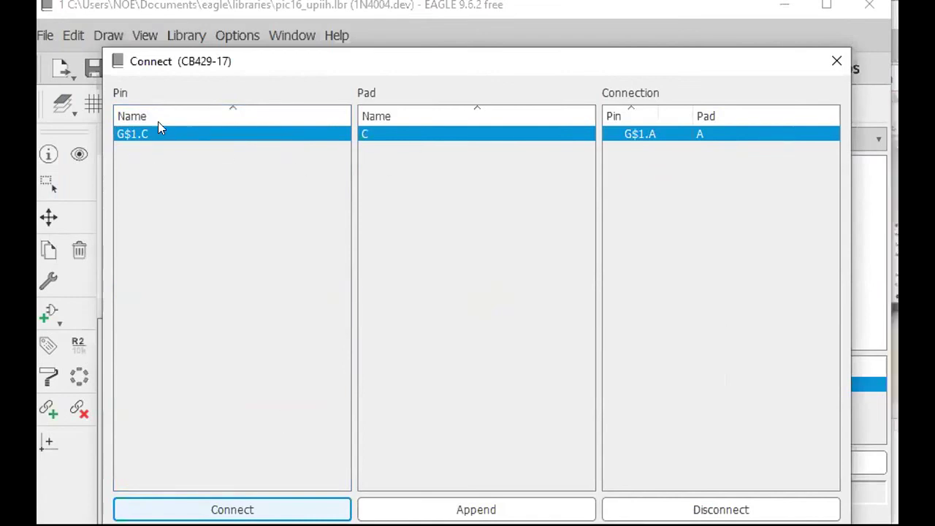
left_click(263, 508)
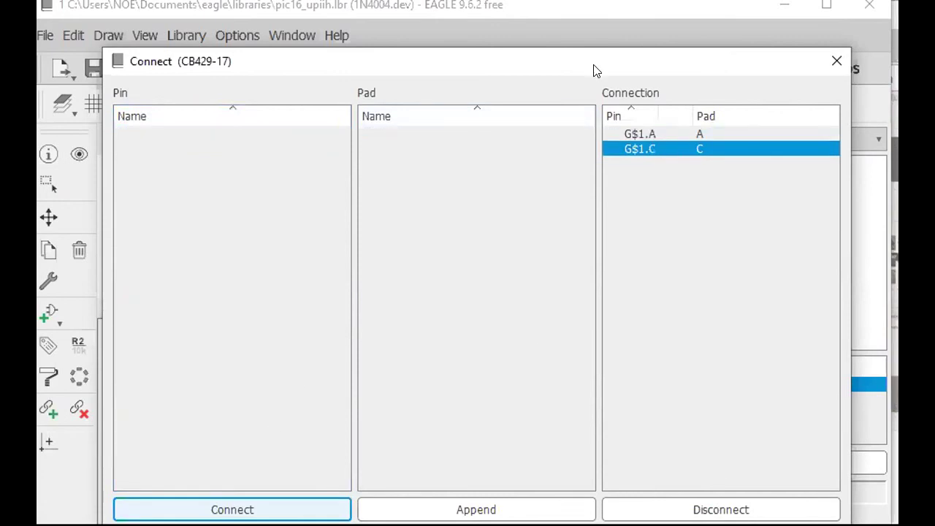
left_click_drag(593, 70, 553, 0)
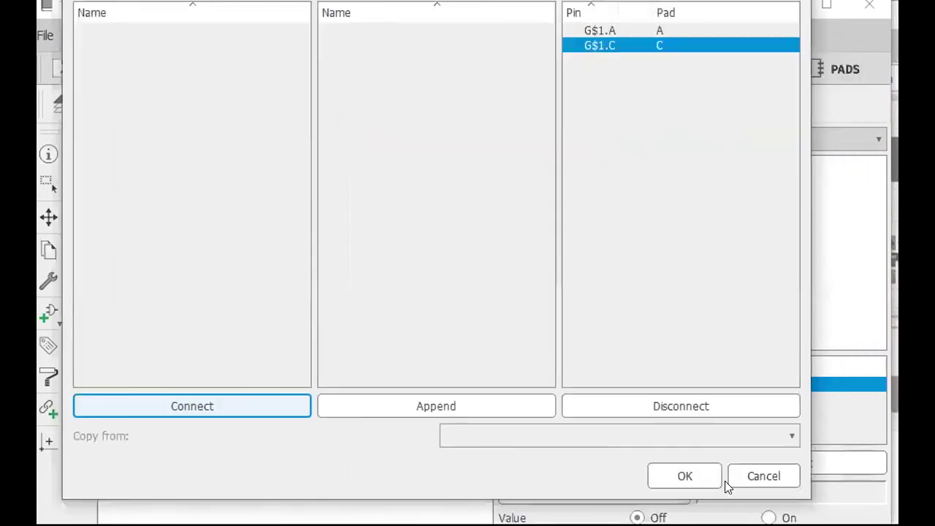
left_click(670, 476)
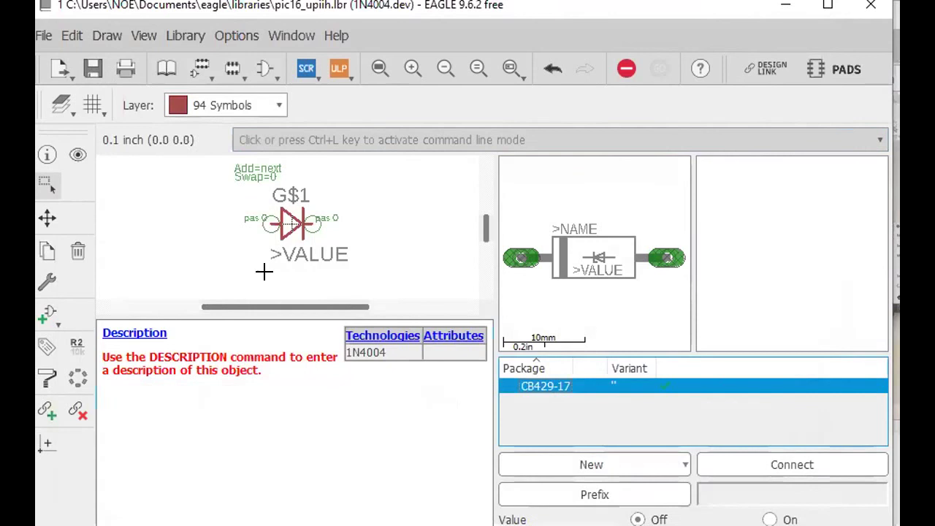
Return to the library's table of contents and preview the 1N4004 and PIC16F_UPIIH devices.
left_click(165, 67)
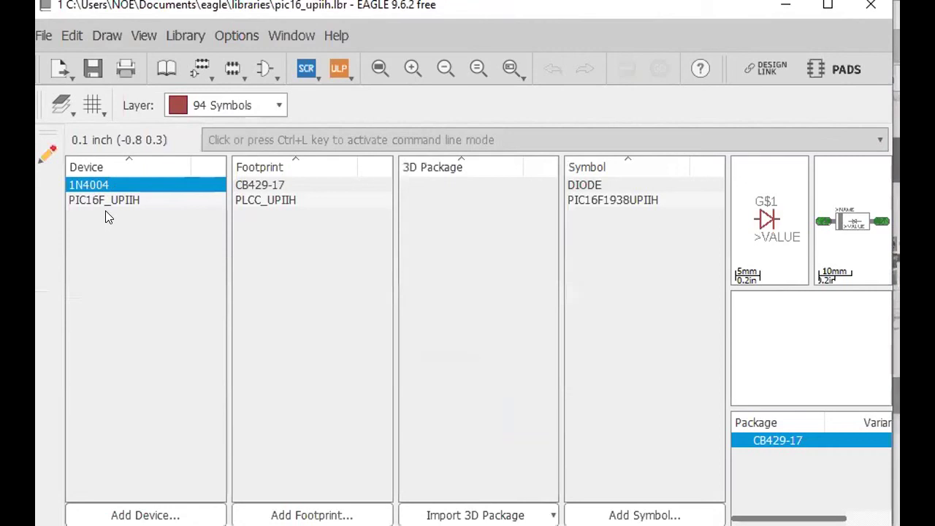
left_click(103, 200)
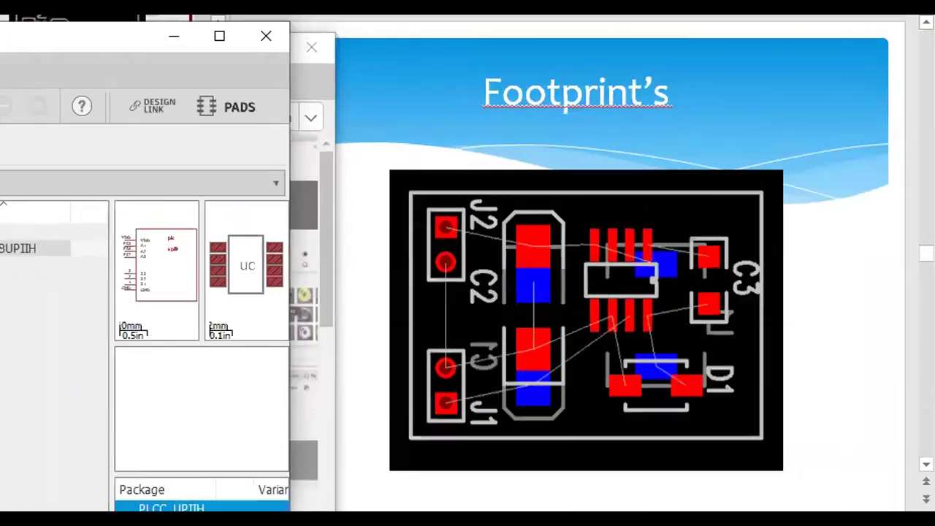
Switch to the slide presentation, start the slide show at the Footprint's slide and advance to the Componentes SMT slide.
left_click(897, 156)
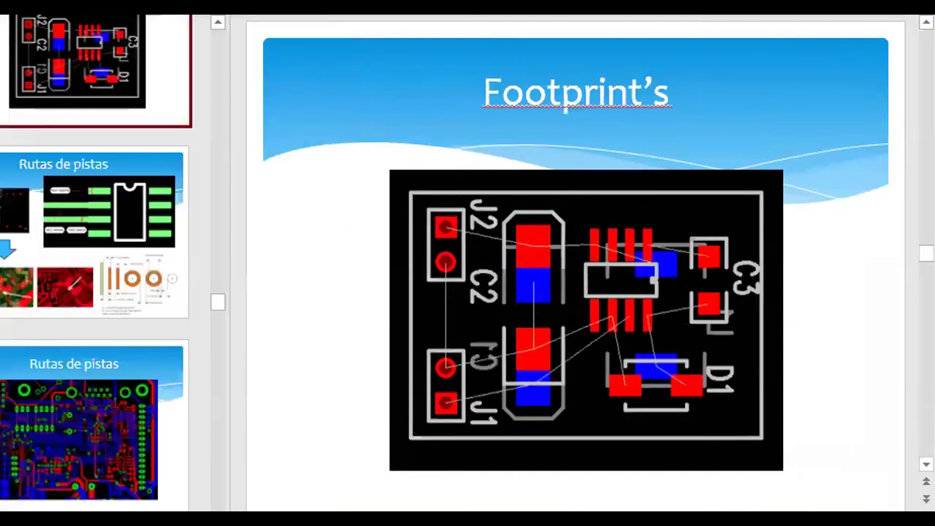
left_click_drag(908, 185, 911, 185)
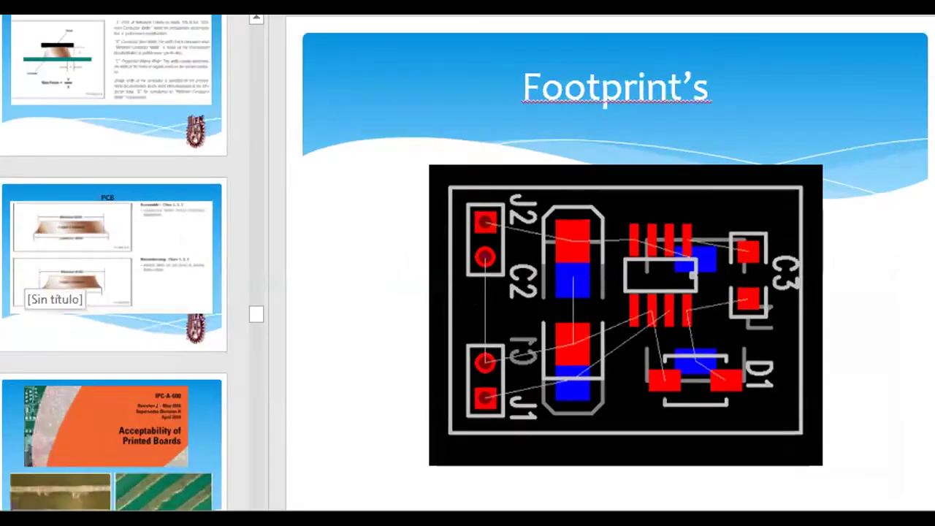
key("shift+F5")
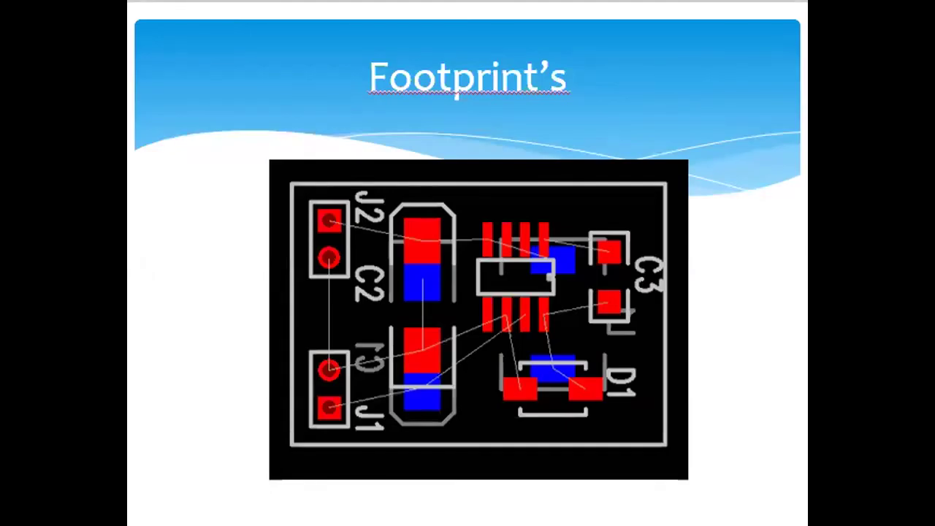
key("Right")
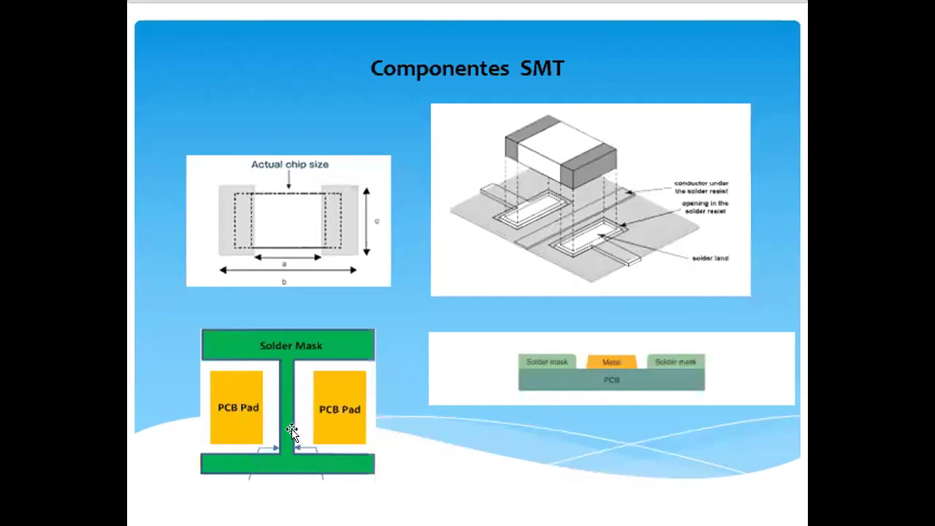